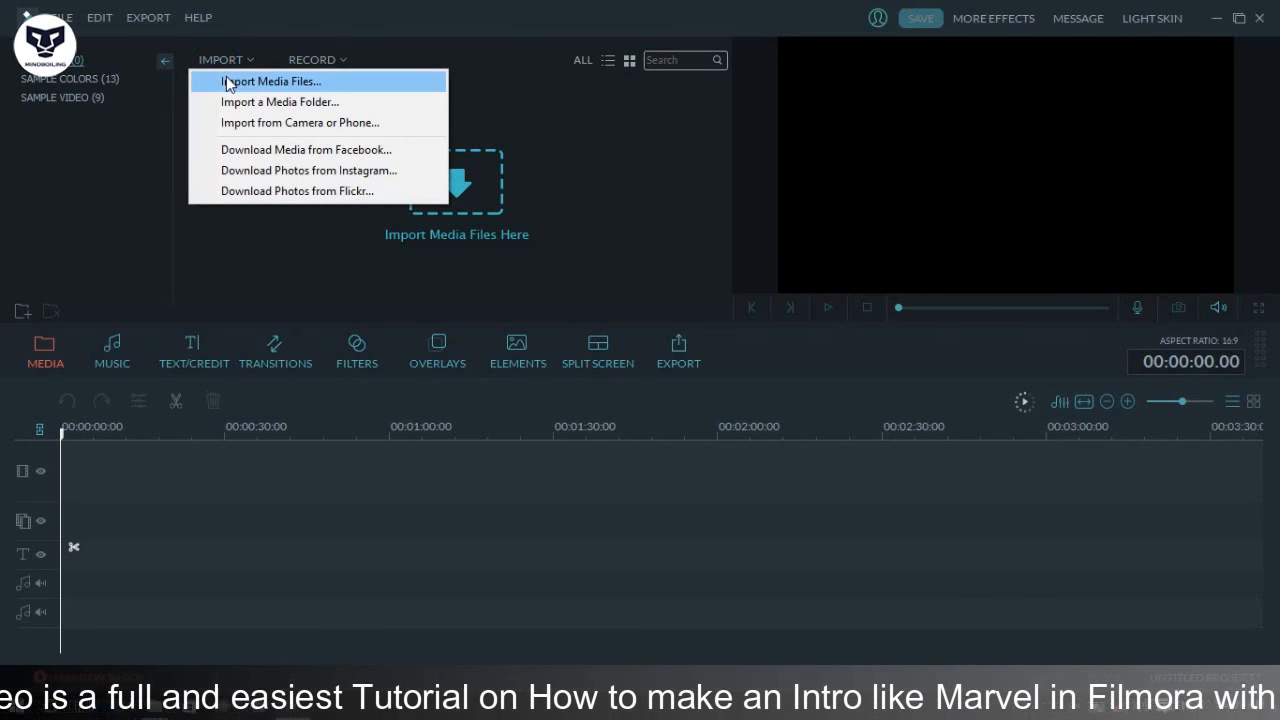
# Import all the images from the Song Snaps folder on the Desktop into the media library
pyautogui.click(226, 81)
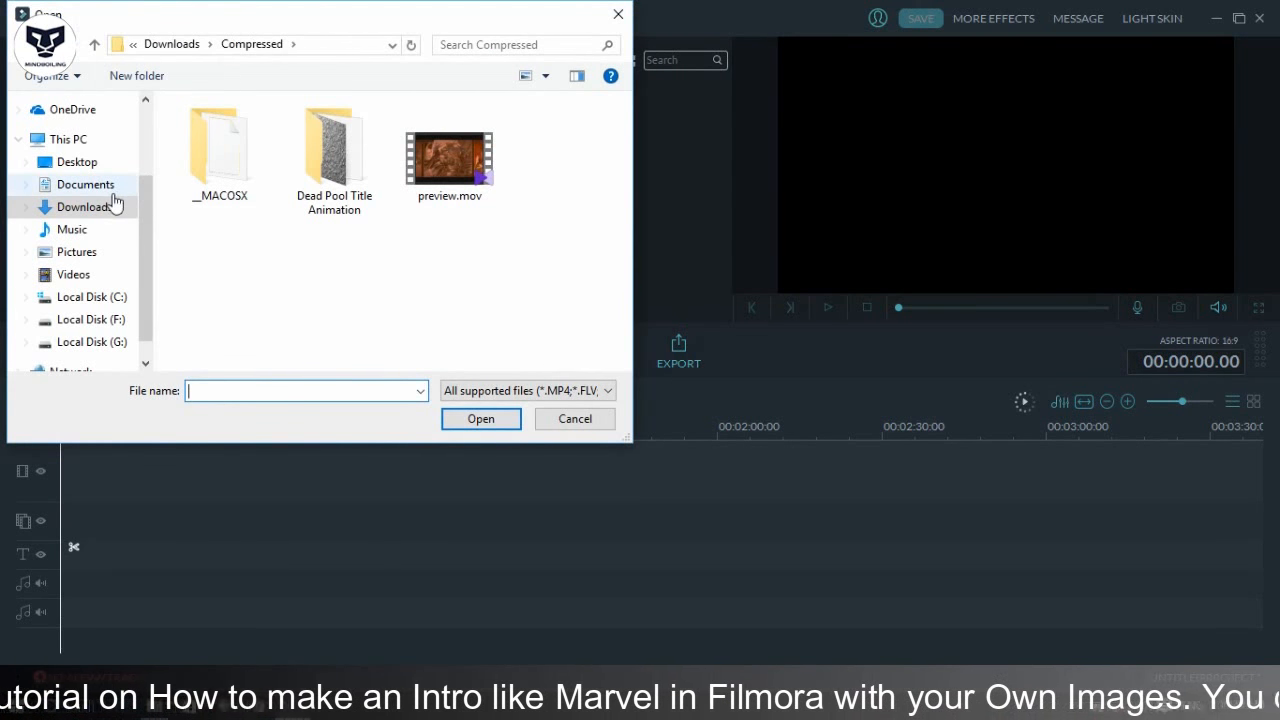
pyautogui.click(60, 162)
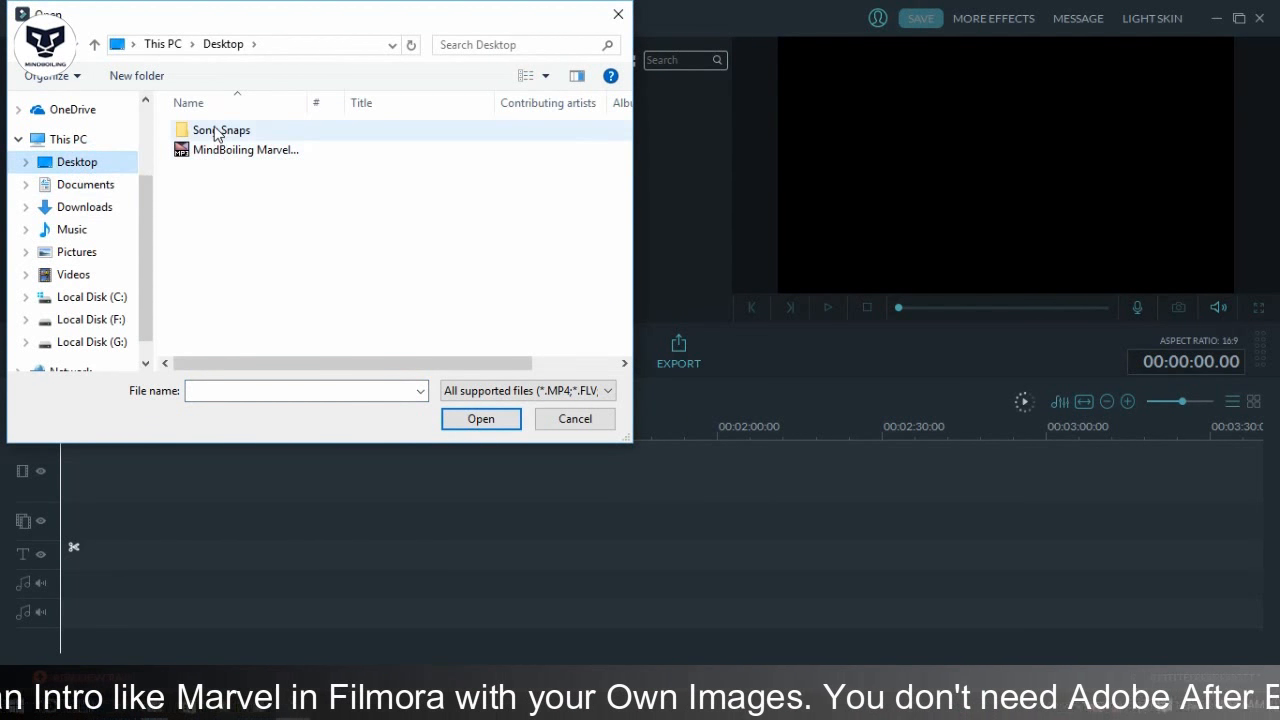
pyautogui.doubleClick(212, 132)
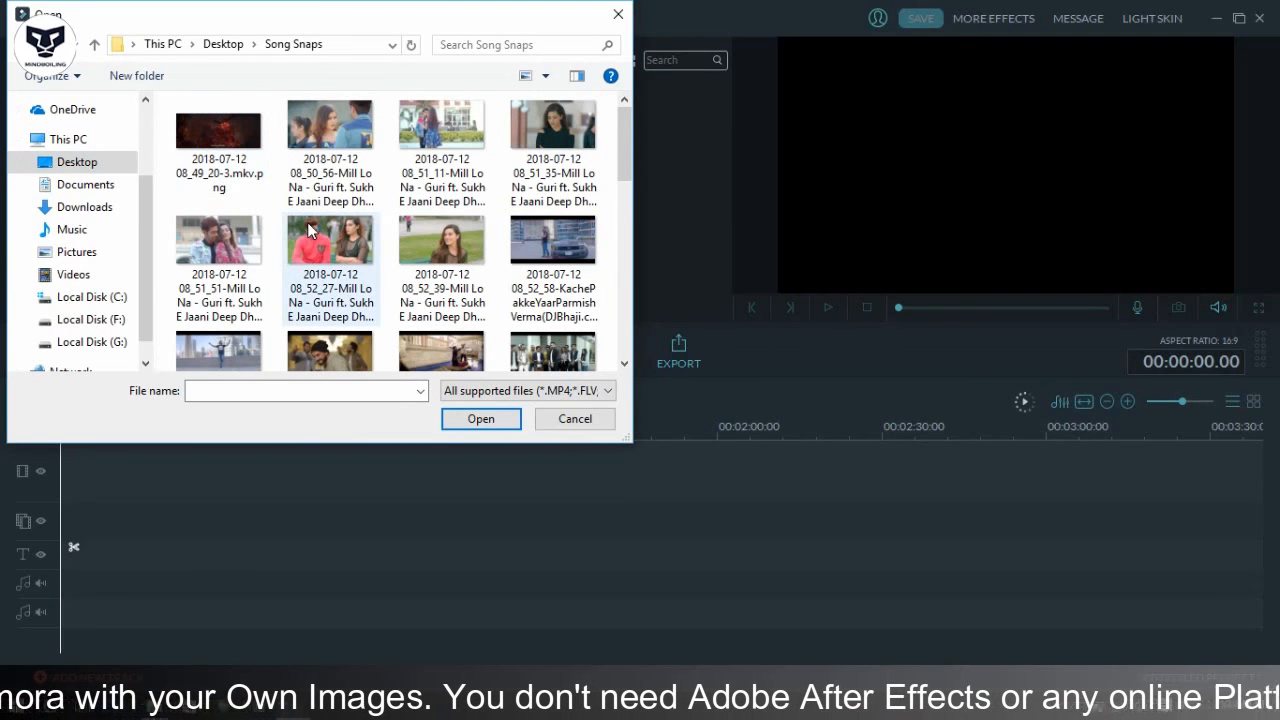
pyautogui.scroll(-10, 310, 230)
pyautogui.scroll(8, 310, 230)
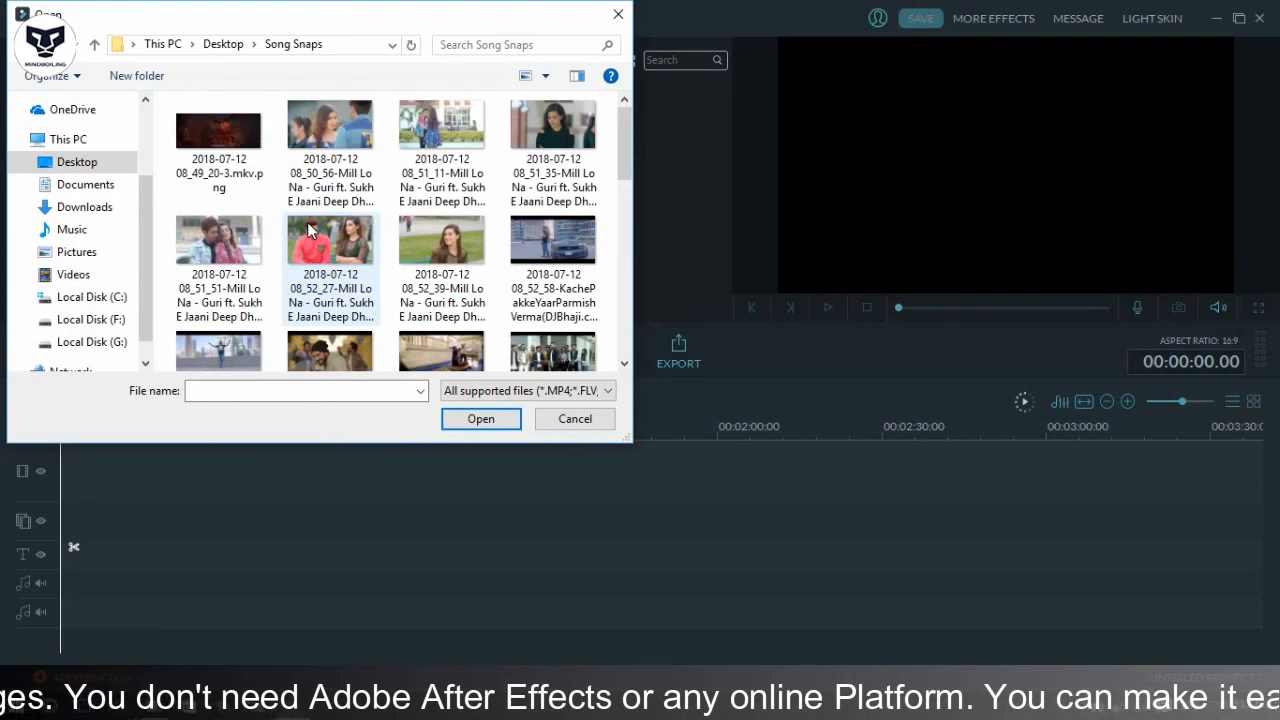
pyautogui.click(310, 230)
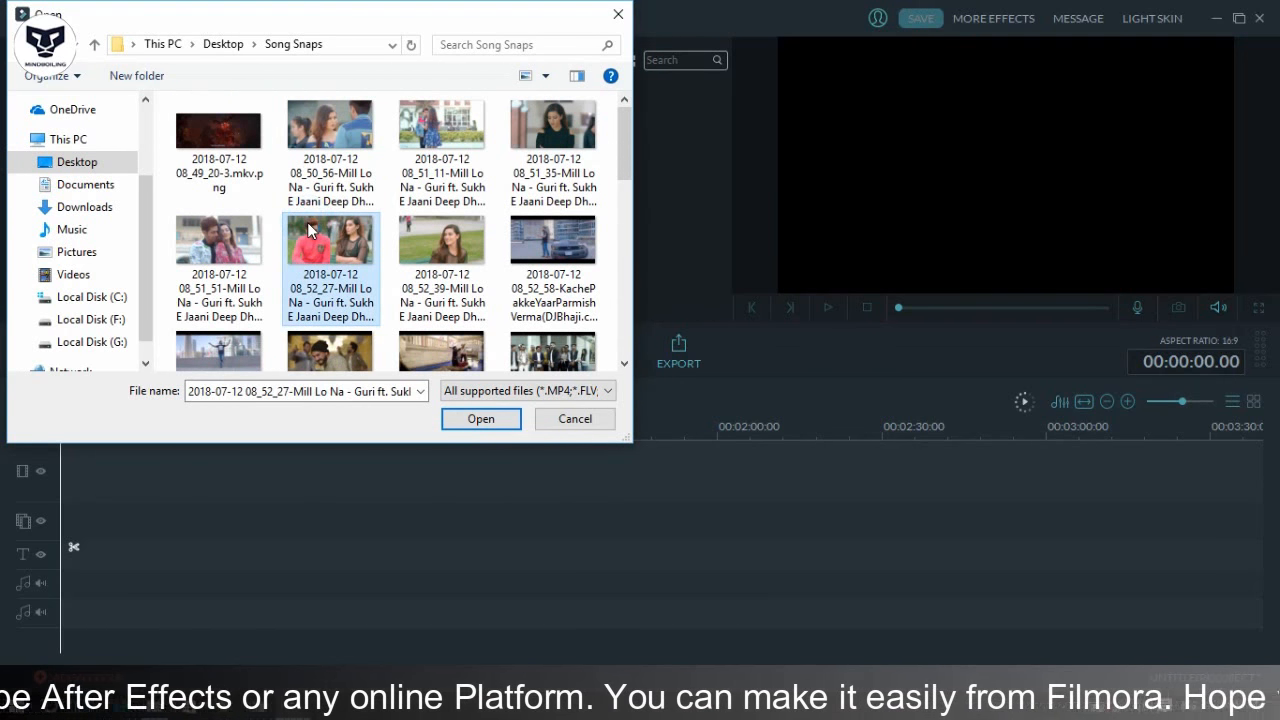
pyautogui.hotkey('ctrl', 'a')
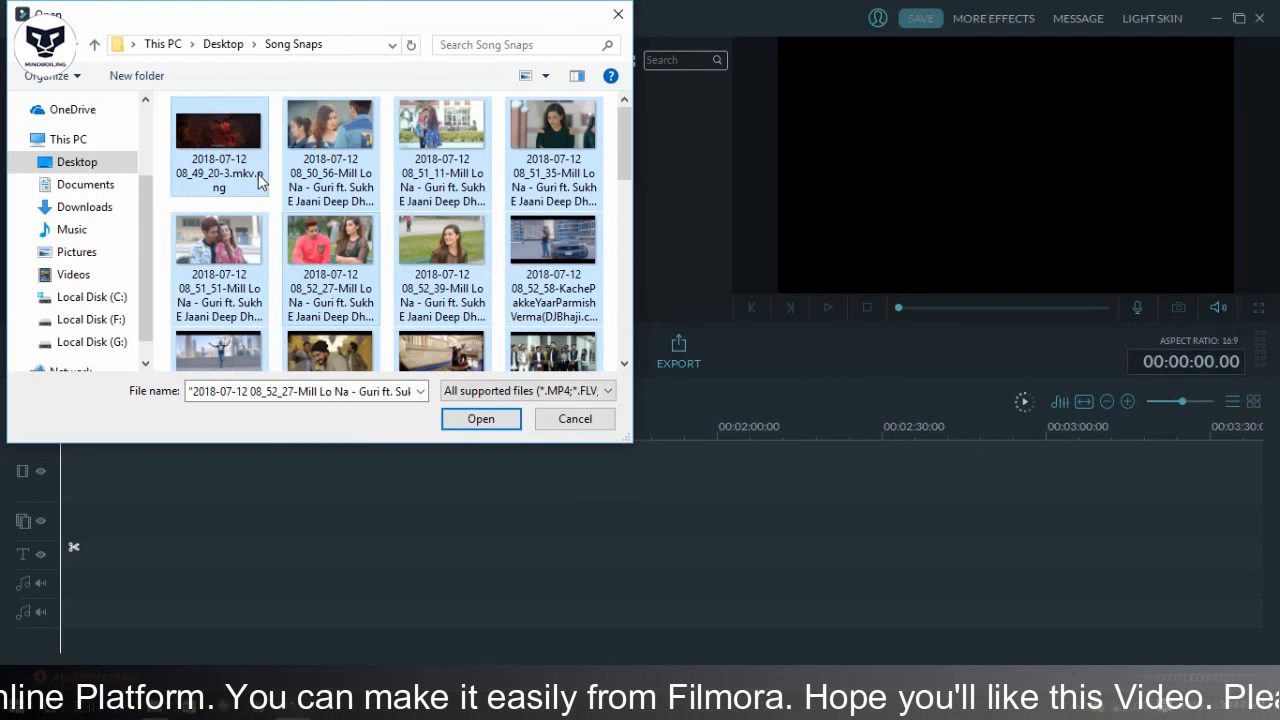
pyautogui.click(480, 421)
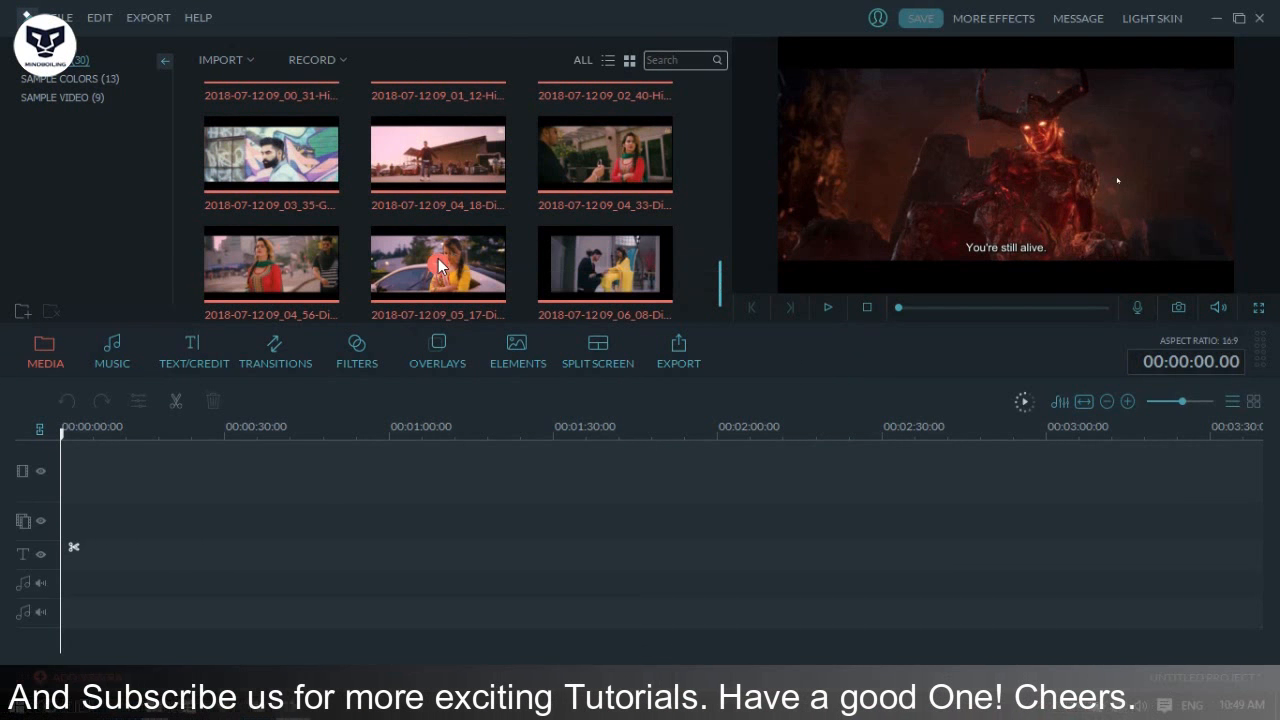
# Place all the imported images on the video track and delete the first clip
pyautogui.click(437, 258)
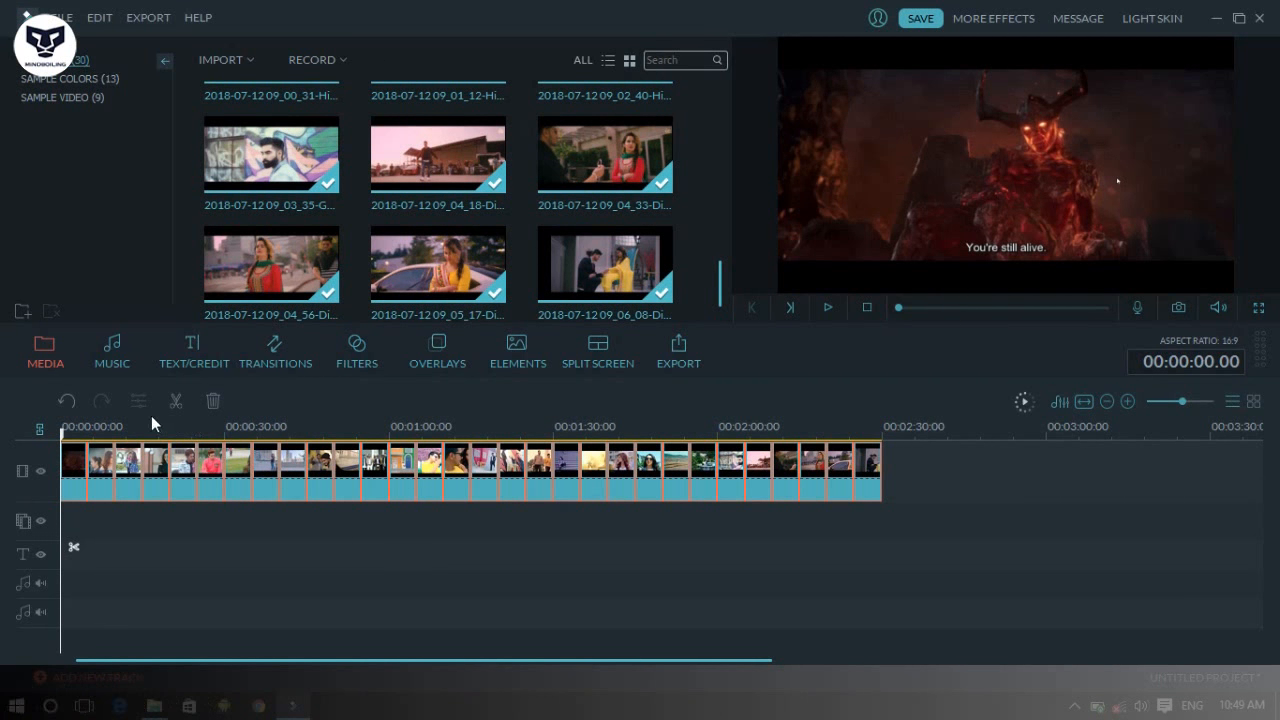
pyautogui.click(74, 467)
pyautogui.press('Delete')
# Look through the images along the video track, from the first clip to the last
pyautogui.click(103, 471)
pyautogui.click(184, 479)
pyautogui.click(266, 485)
pyautogui.click(348, 490)
pyautogui.click(458, 496)
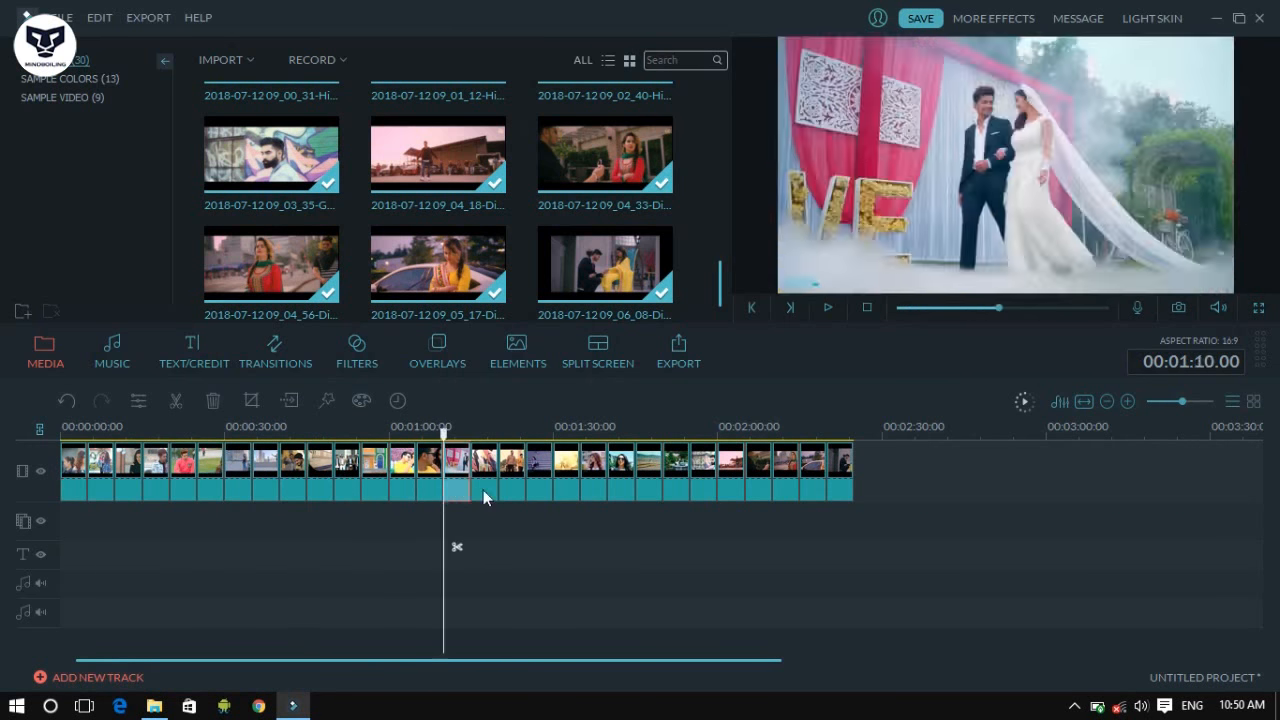
pyautogui.click(655, 494)
pyautogui.click(730, 492)
pyautogui.click(840, 491)
# Apply the Drop_bounce transition between all neighbouring clips on the video track
pyautogui.click(280, 363)
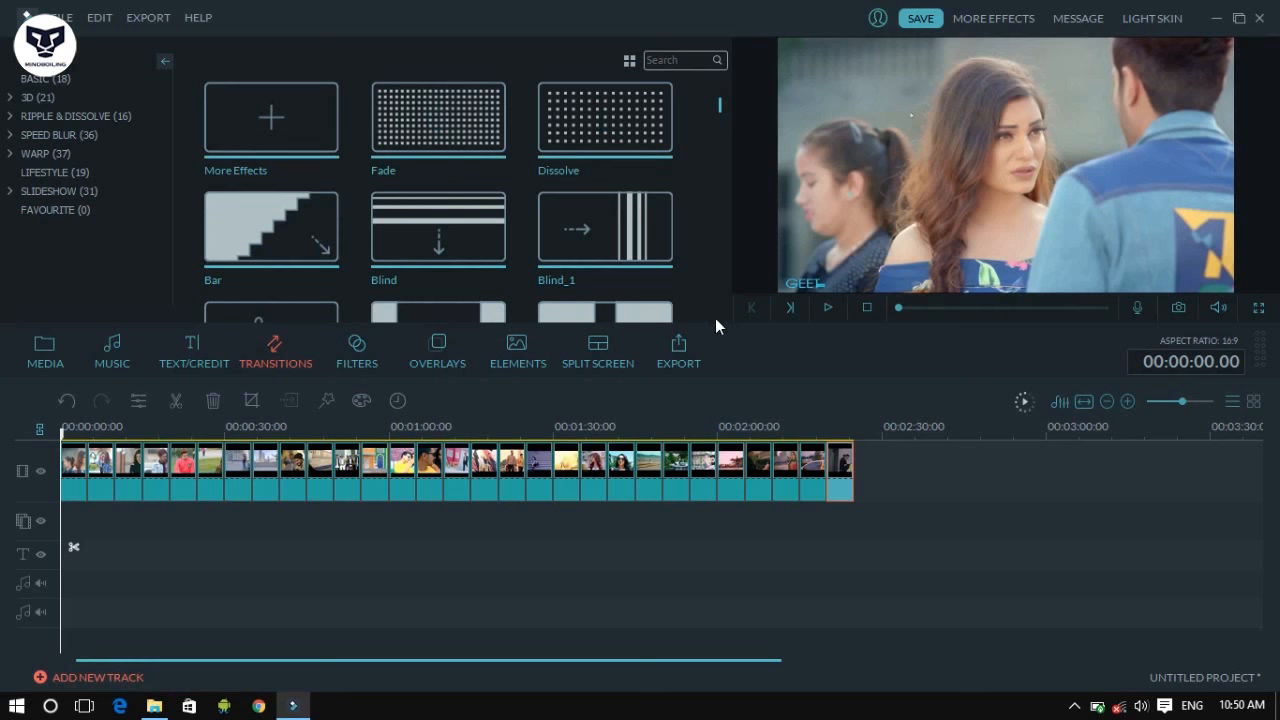
pyautogui.scroll(-5, 720, 313)
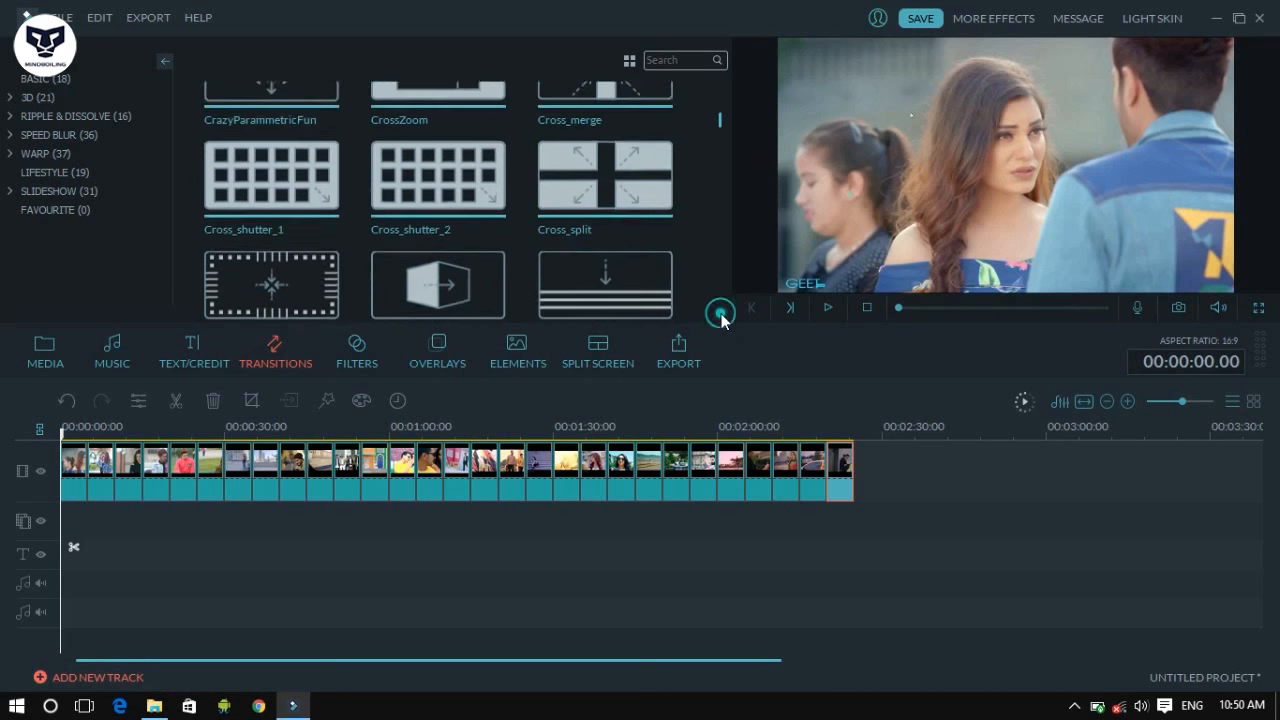
pyautogui.scroll(-5, 722, 316)
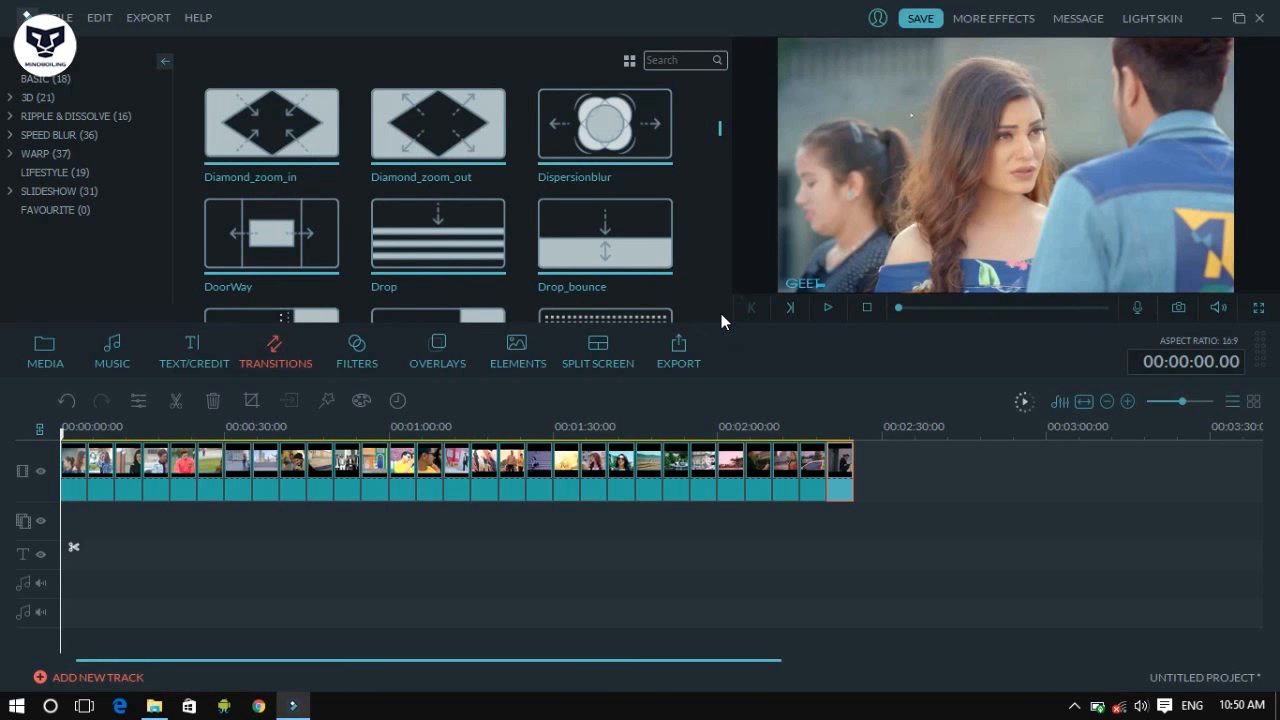
pyautogui.click(640, 247)
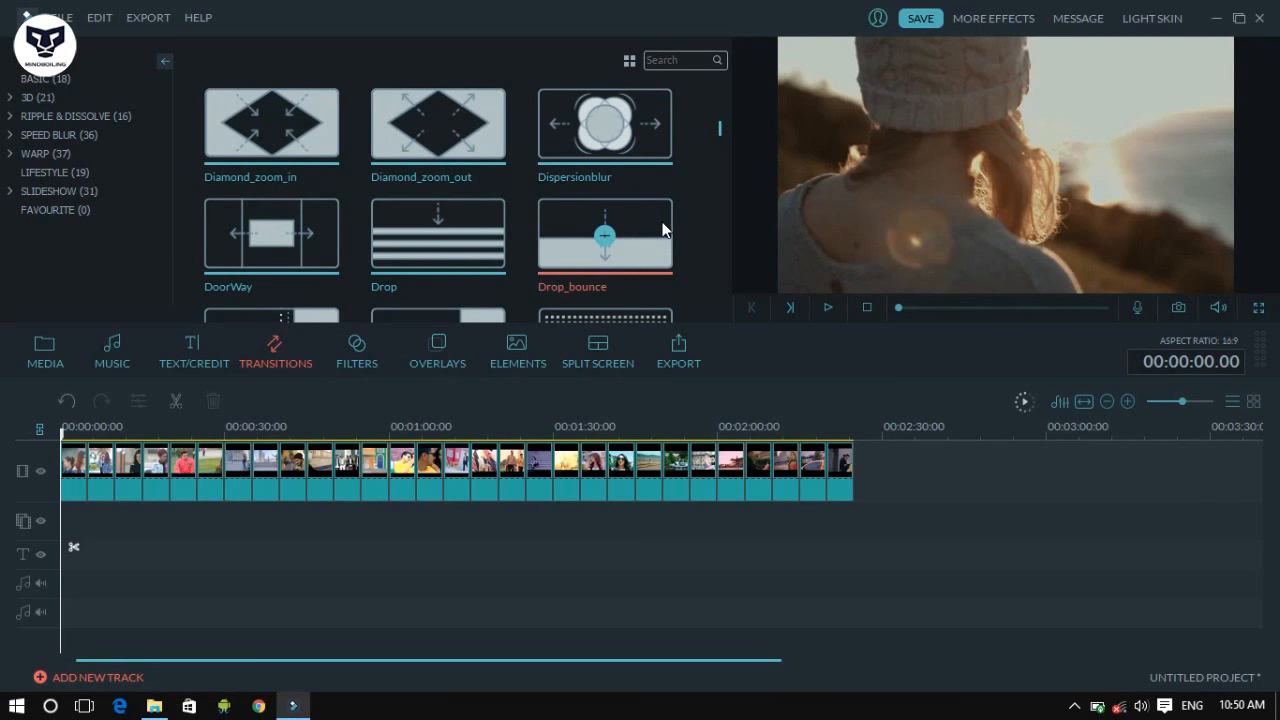
pyautogui.moveTo(663, 229)
pyautogui.mouseDown()
pyautogui.moveTo(163, 491)
pyautogui.moveTo(89, 482)
pyautogui.moveTo(281, 483)
pyautogui.moveTo(657, 219)
pyautogui.moveTo(309, 483)
pyautogui.mouseUp()
pyautogui.moveTo(650, 236); pyautogui.dragTo(337, 484)
pyautogui.moveTo(650, 236); pyautogui.dragTo(363, 484)
pyautogui.moveTo(650, 236); pyautogui.dragTo(391, 477)
pyautogui.moveTo(645, 238); pyautogui.dragTo(418, 478)
pyautogui.moveTo(645, 238); pyautogui.dragTo(473, 480)
pyautogui.moveTo(637, 240); pyautogui.dragTo(501, 480)
pyautogui.moveTo(640, 238); pyautogui.dragTo(530, 472)
pyautogui.moveTo(640, 240); pyautogui.dragTo(611, 475)
pyautogui.moveTo(640, 240); pyautogui.dragTo(640, 475)
pyautogui.moveTo(640, 240); pyautogui.dragTo(692, 475)
pyautogui.moveTo(640, 240); pyautogui.dragTo(746, 475)
pyautogui.moveTo(640, 240); pyautogui.dragTo(772, 475)
pyautogui.moveTo(640, 240); pyautogui.dragTo(799, 472)
pyautogui.moveTo(640, 240); pyautogui.dragTo(827, 472)
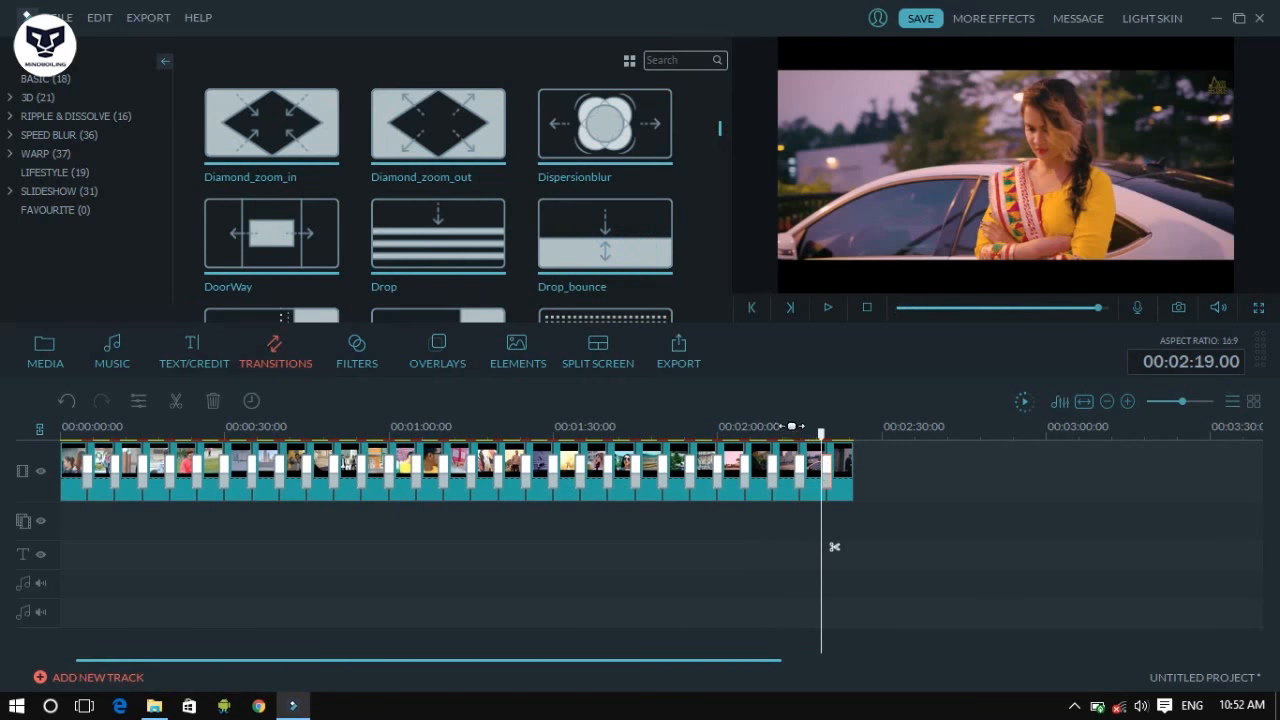
# Play the timeline from the beginning to preview the transitions between the first images
pyautogui.moveTo(791, 426); pyautogui.dragTo(0, 428)
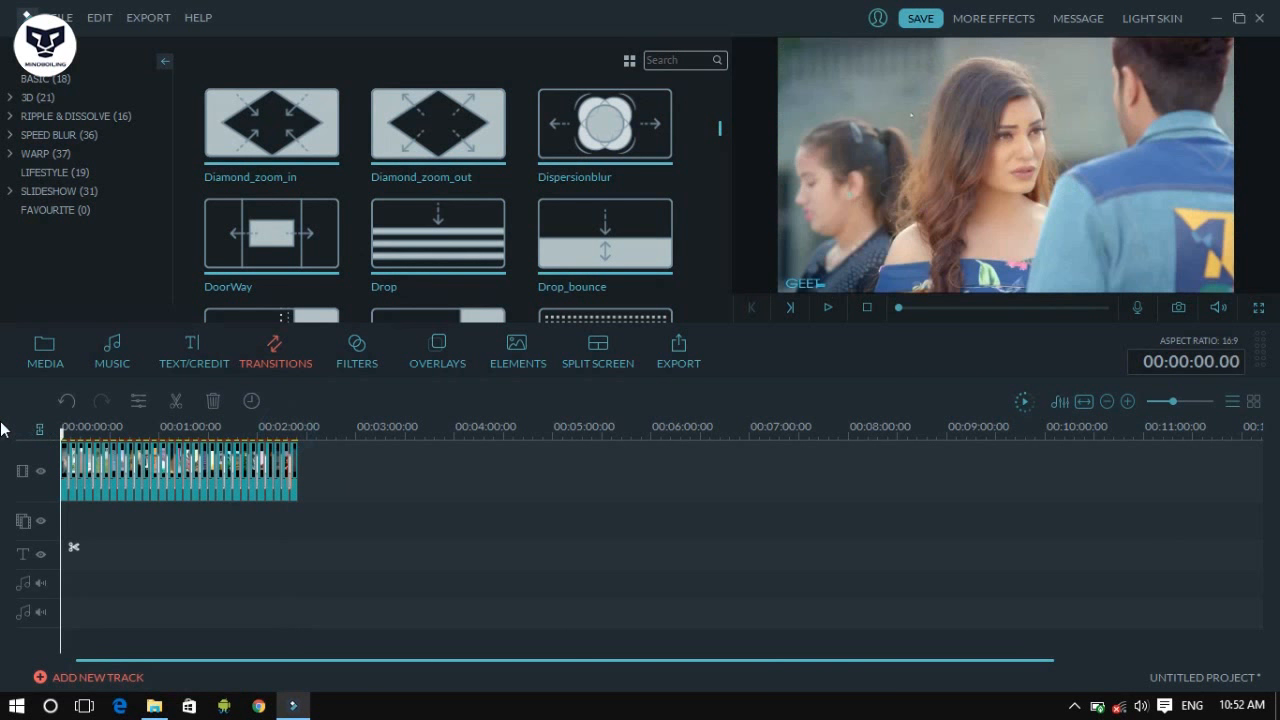
pyautogui.press('space')
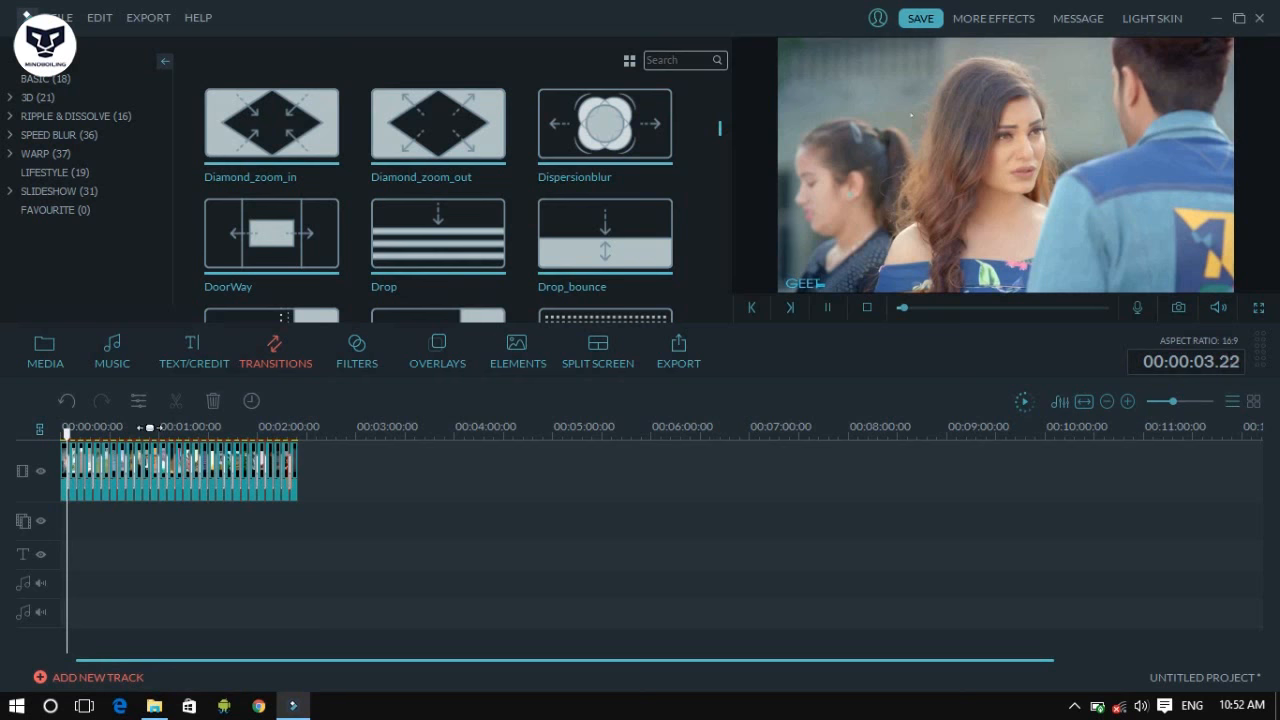
pyautogui.moveTo(199, 432); pyautogui.dragTo(331, 434)
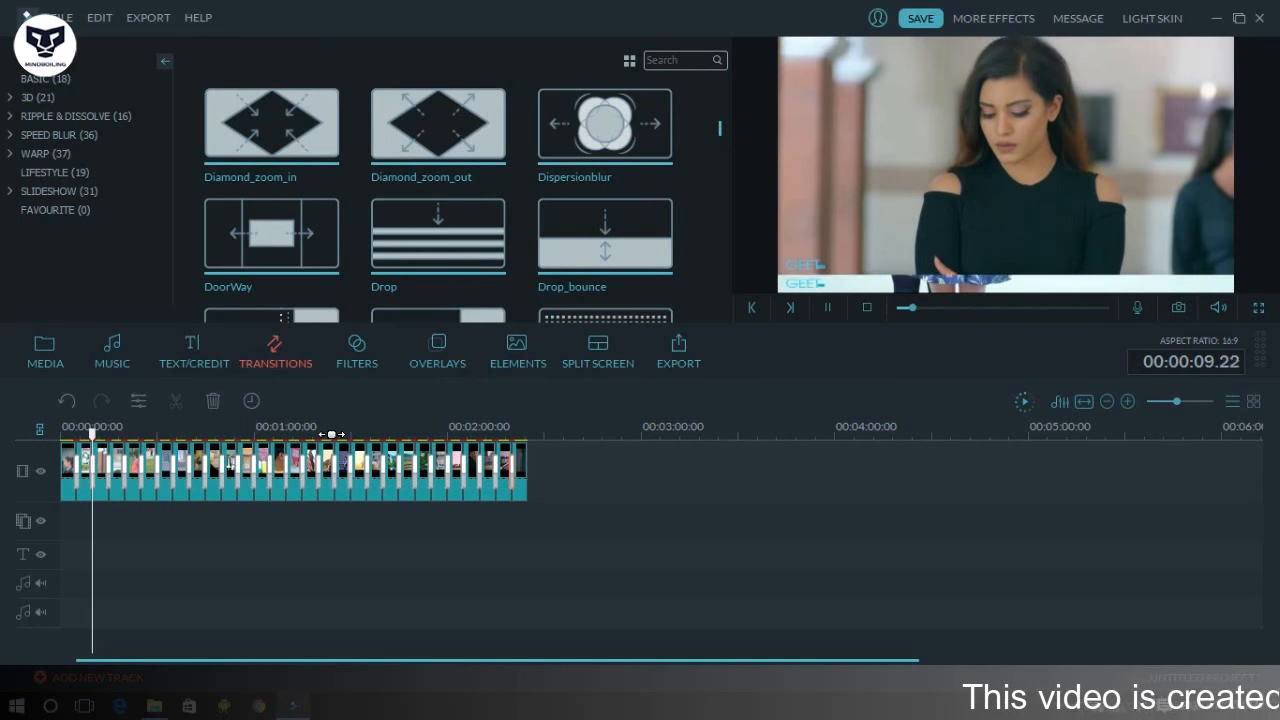
pyautogui.press('space')
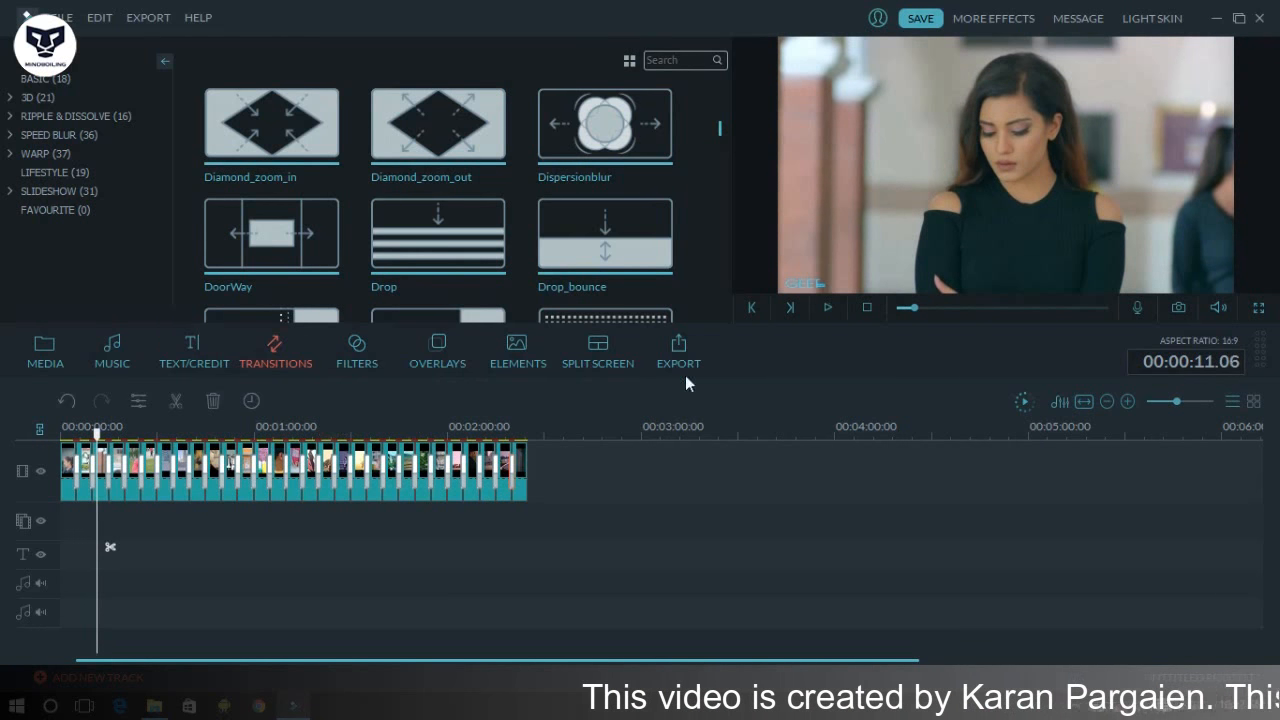
# Prepare a WMV export of the timeline and name it MindBoiling Marvel Intro BG Draft
pyautogui.click(668, 340)
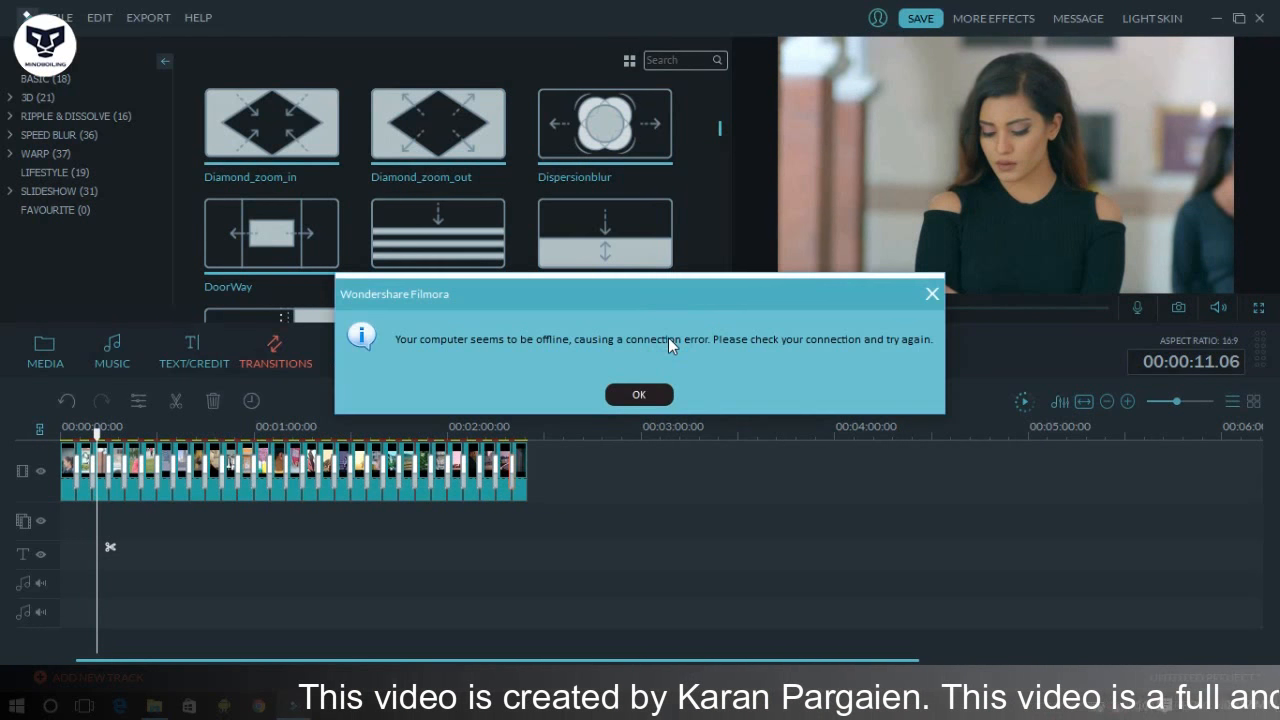
pyautogui.click(650, 397)
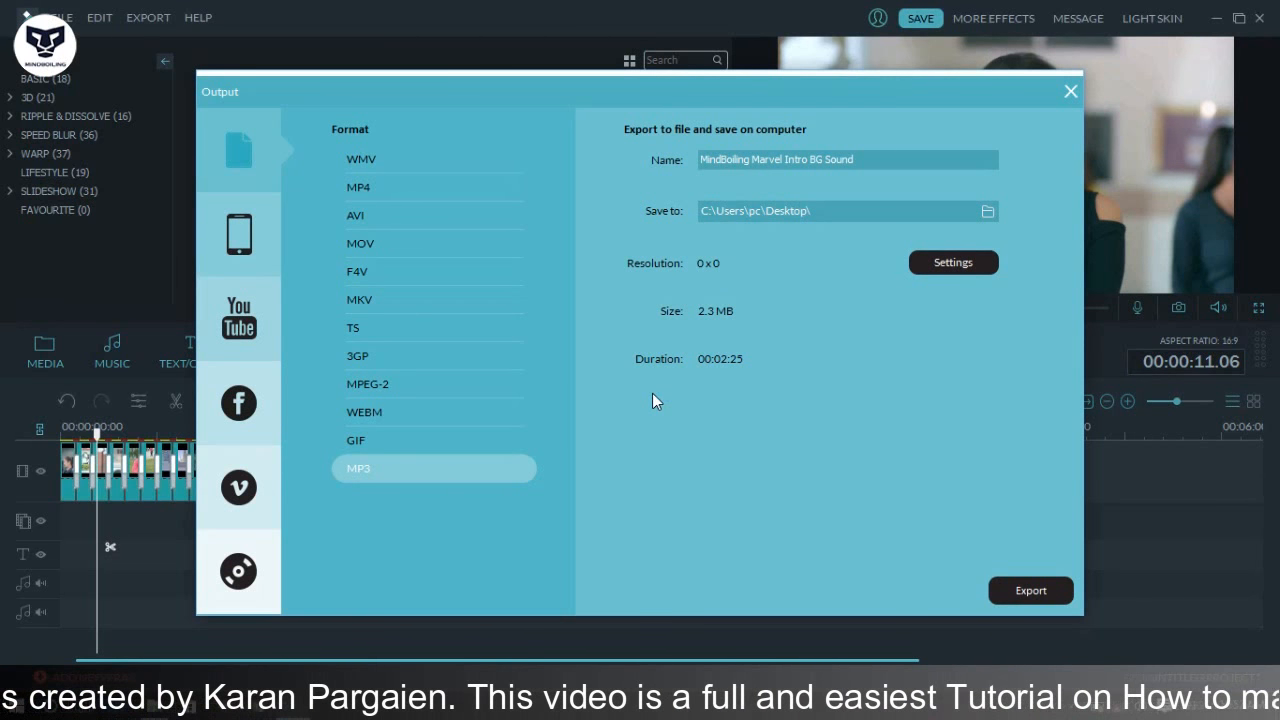
pyautogui.click(392, 163)
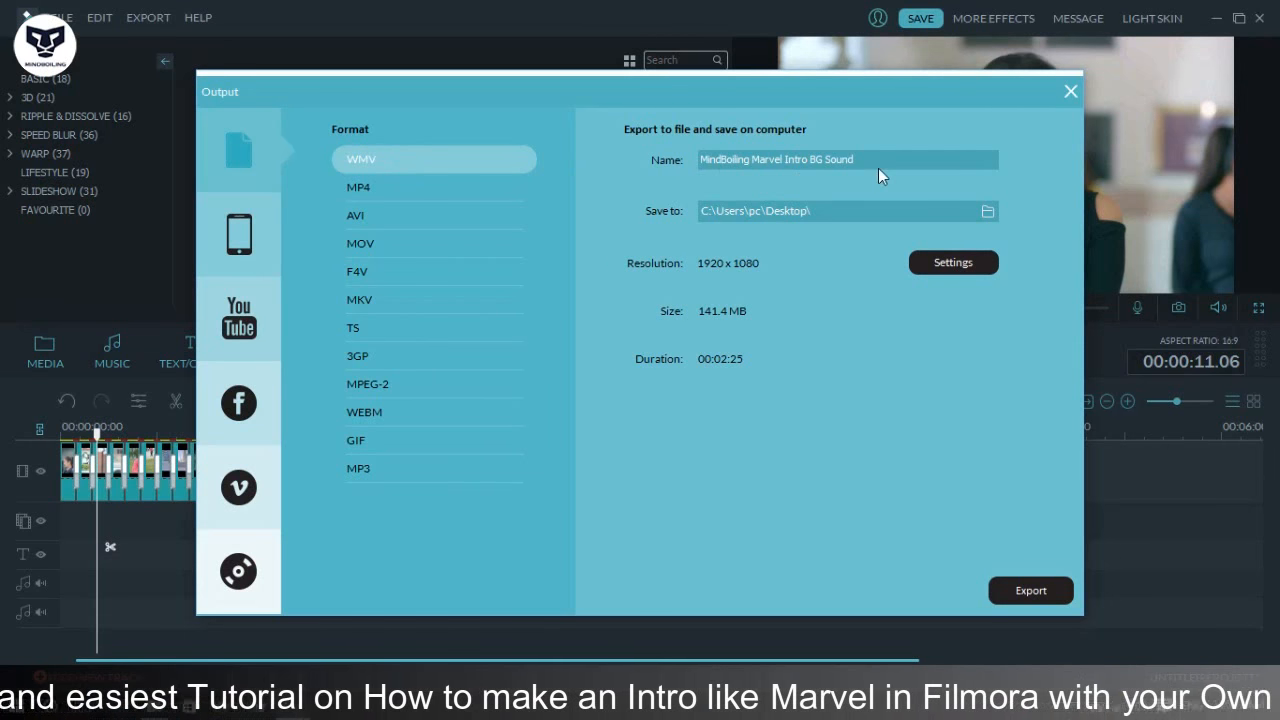
pyautogui.moveTo(878, 166); pyautogui.dragTo(817, 160)
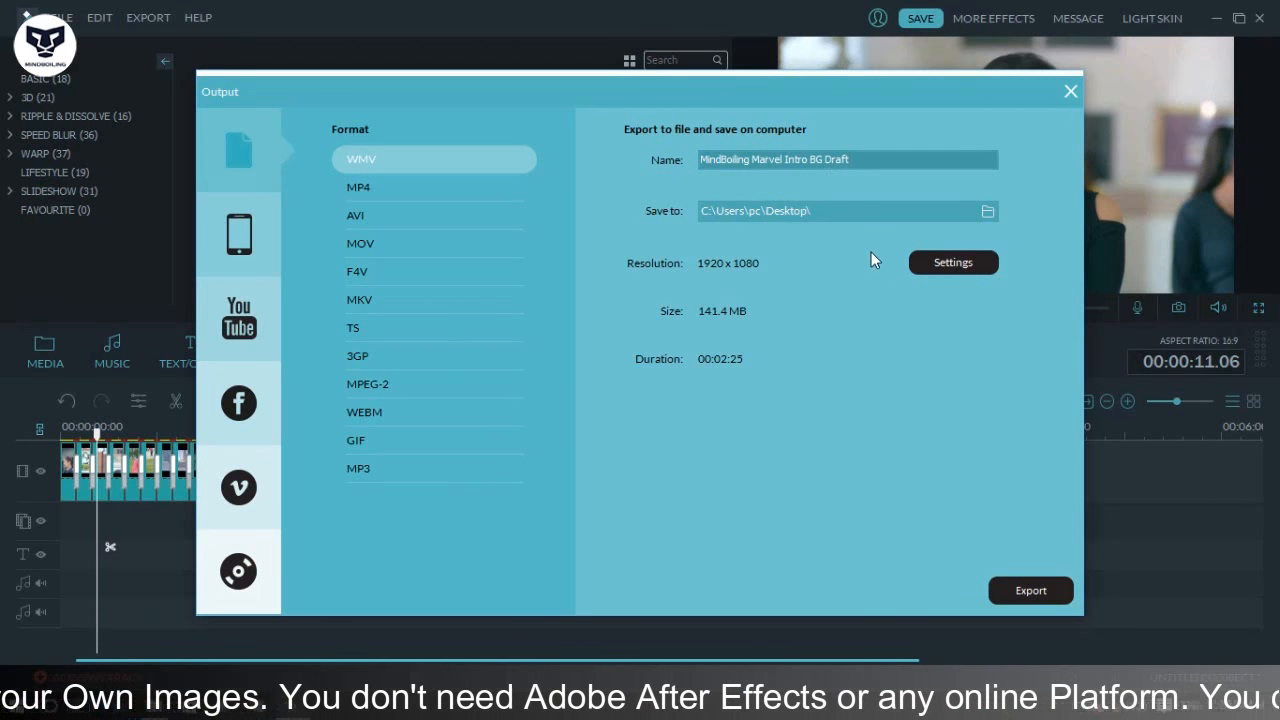
# Configure the export with Best quality, 1280 x 720 resolution and a 5000 kbps video bit rate
pyautogui.click(945, 264)
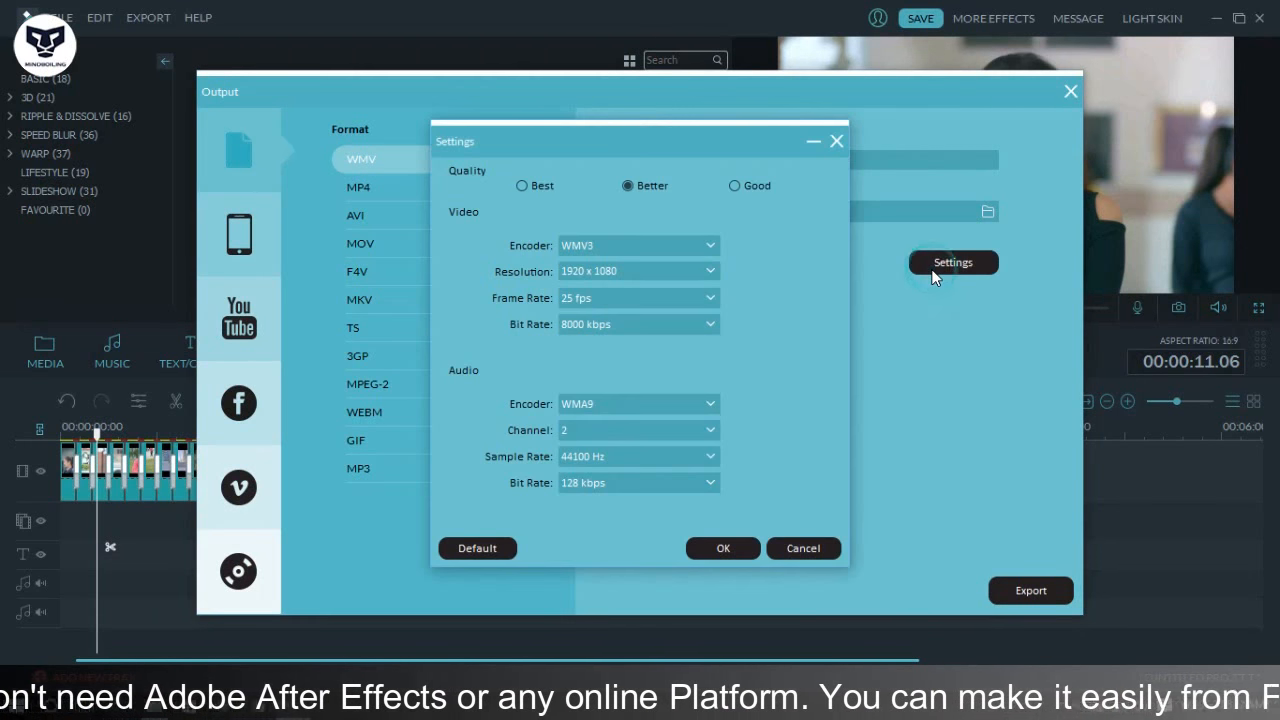
pyautogui.click(689, 272)
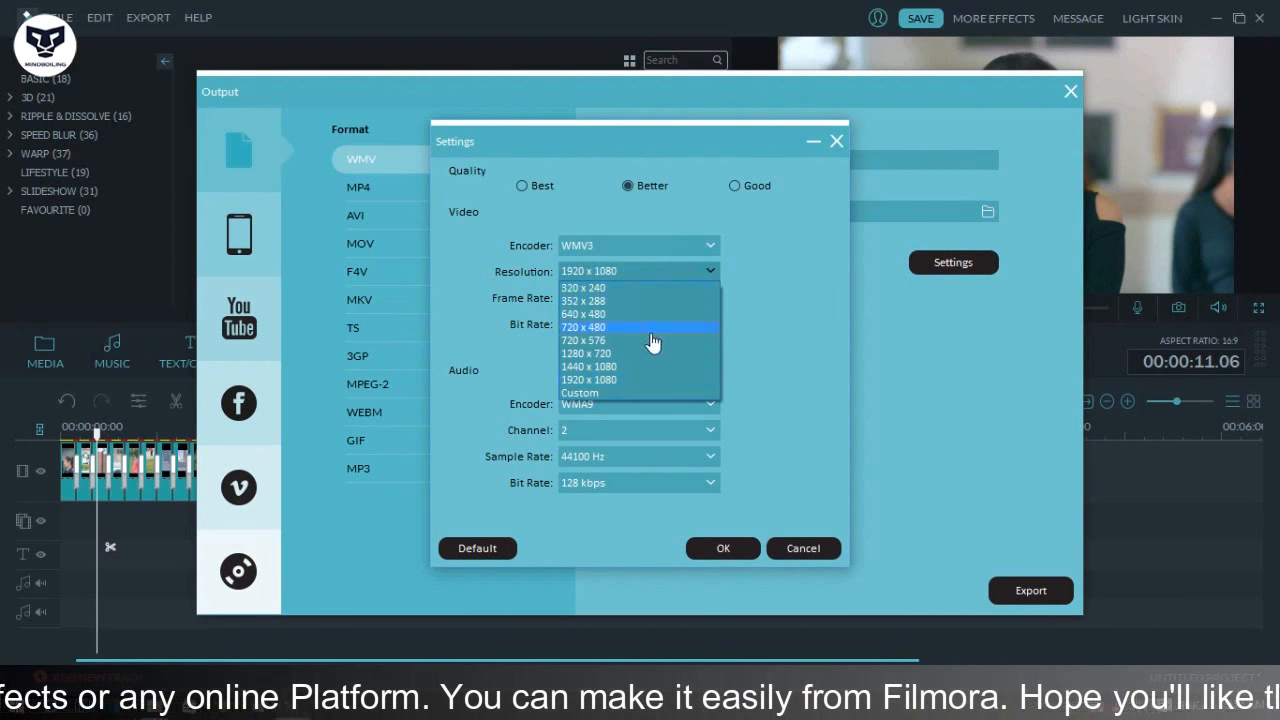
pyautogui.click(646, 354)
pyautogui.click(626, 326)
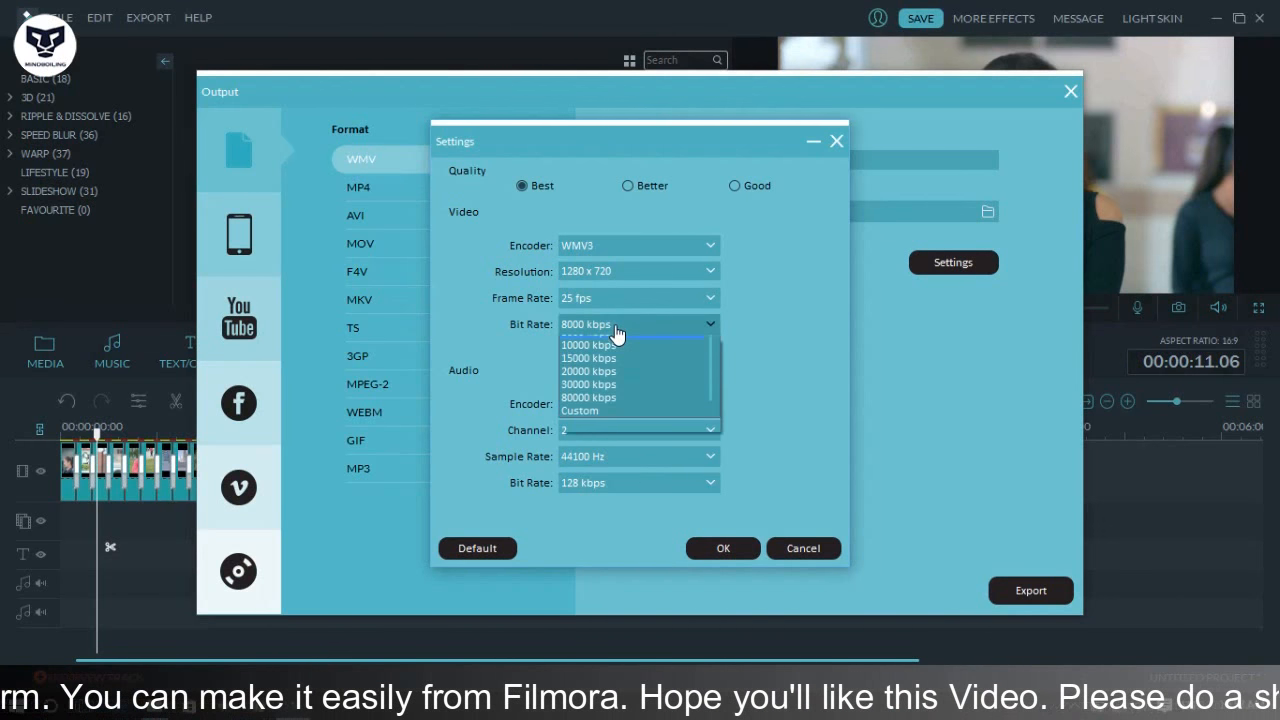
pyautogui.click(614, 357)
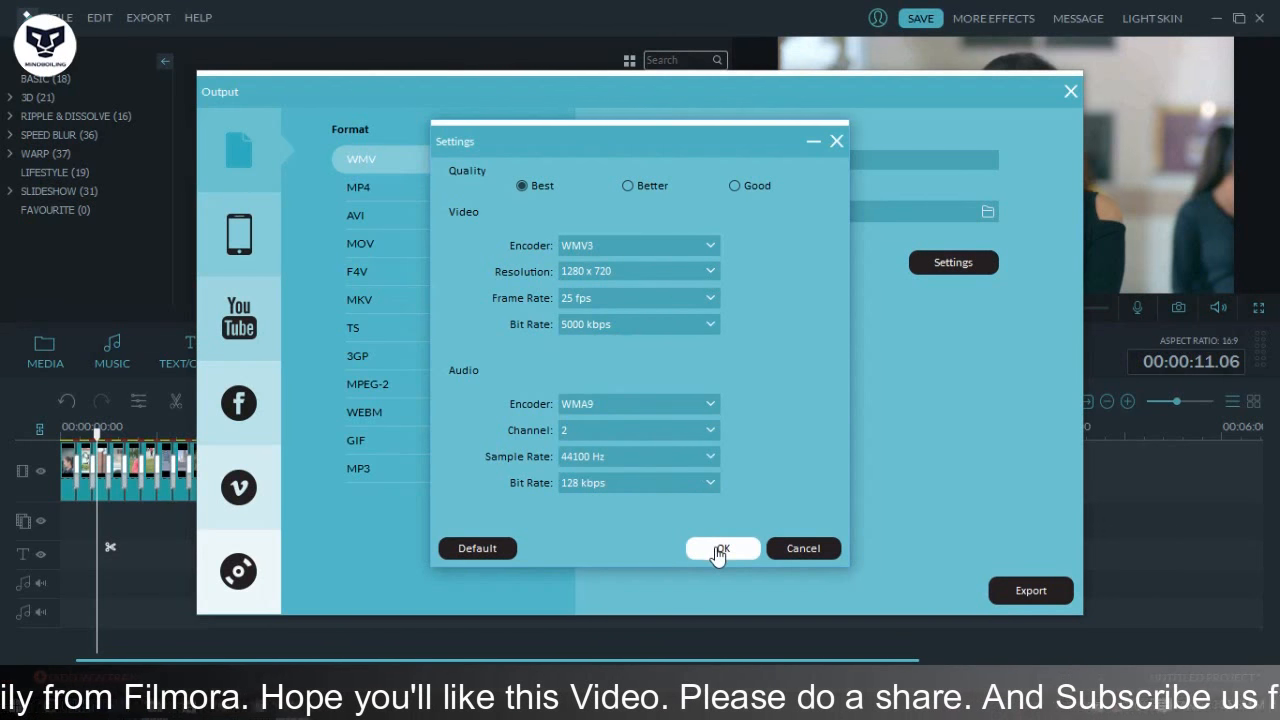
pyautogui.click(716, 549)
# Export the draft video to the Desktop and return to the editor once the conversion is complete
pyautogui.click(1015, 592)
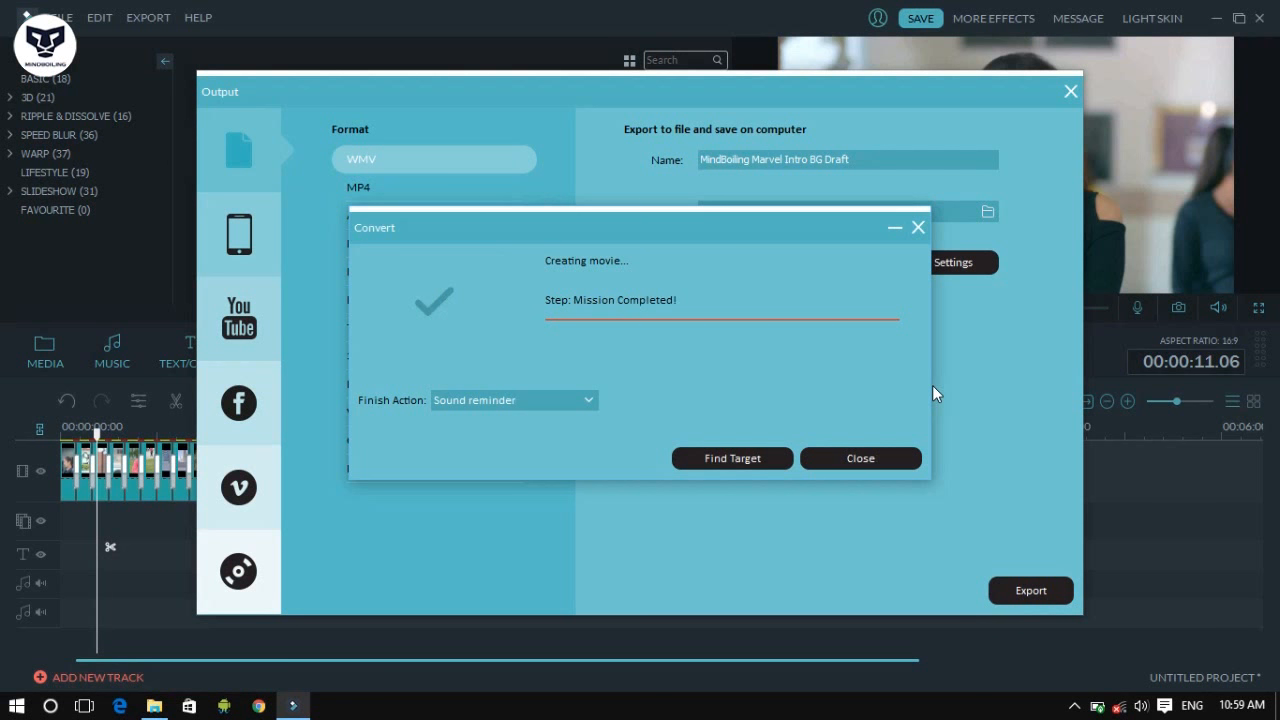
pyautogui.click(879, 464)
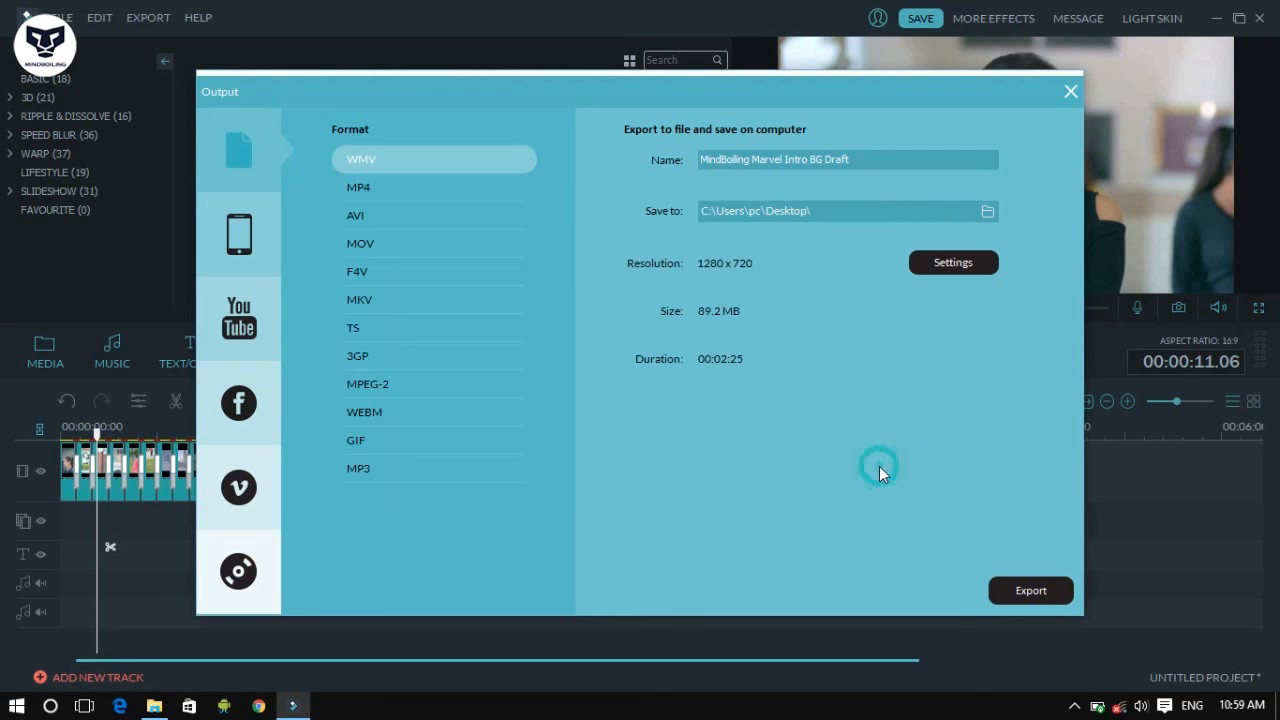
pyautogui.click(1072, 91)
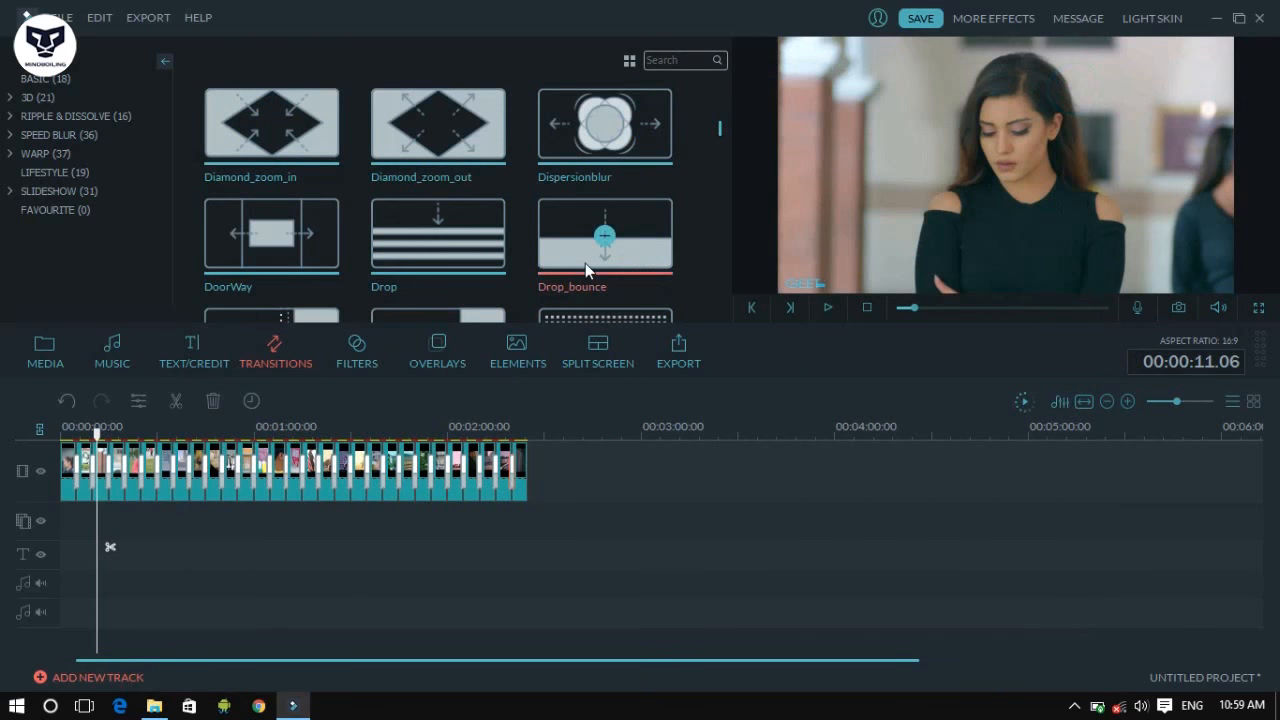
# Import the MindBoiling Marvel Intro audio file from the Desktop and play it in the preview
pyautogui.click(74, 340)
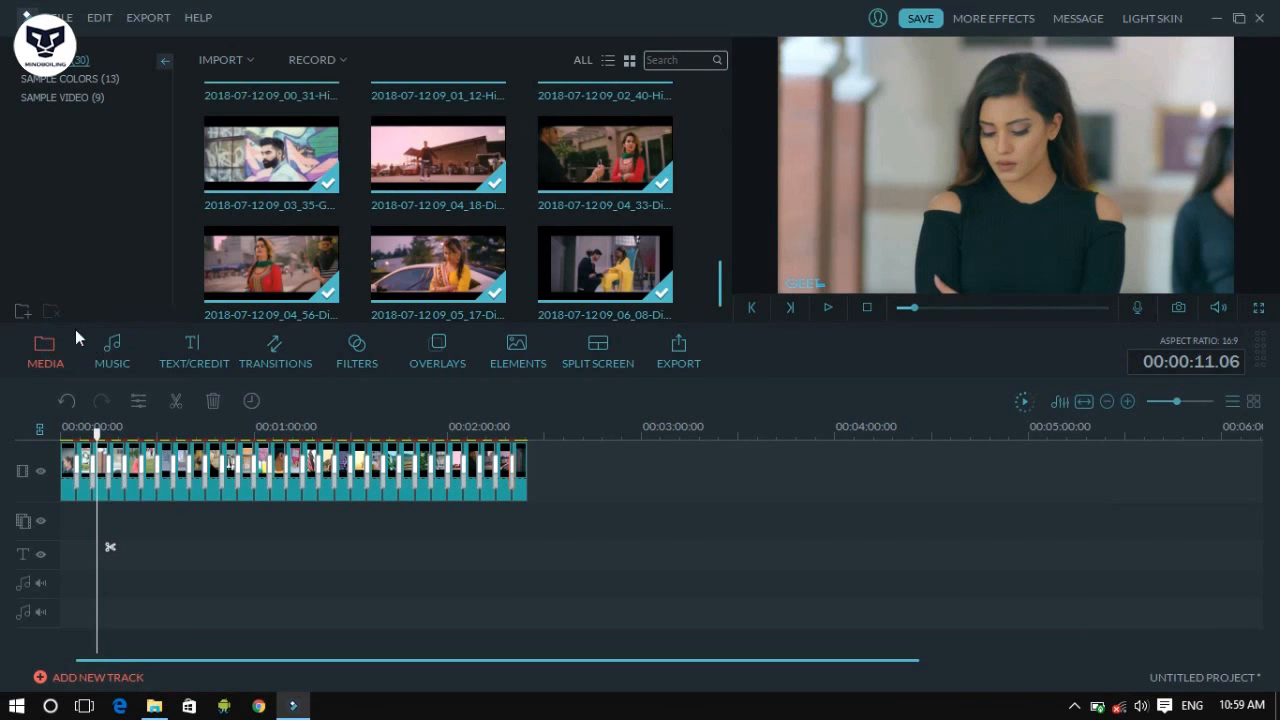
pyautogui.click(244, 59)
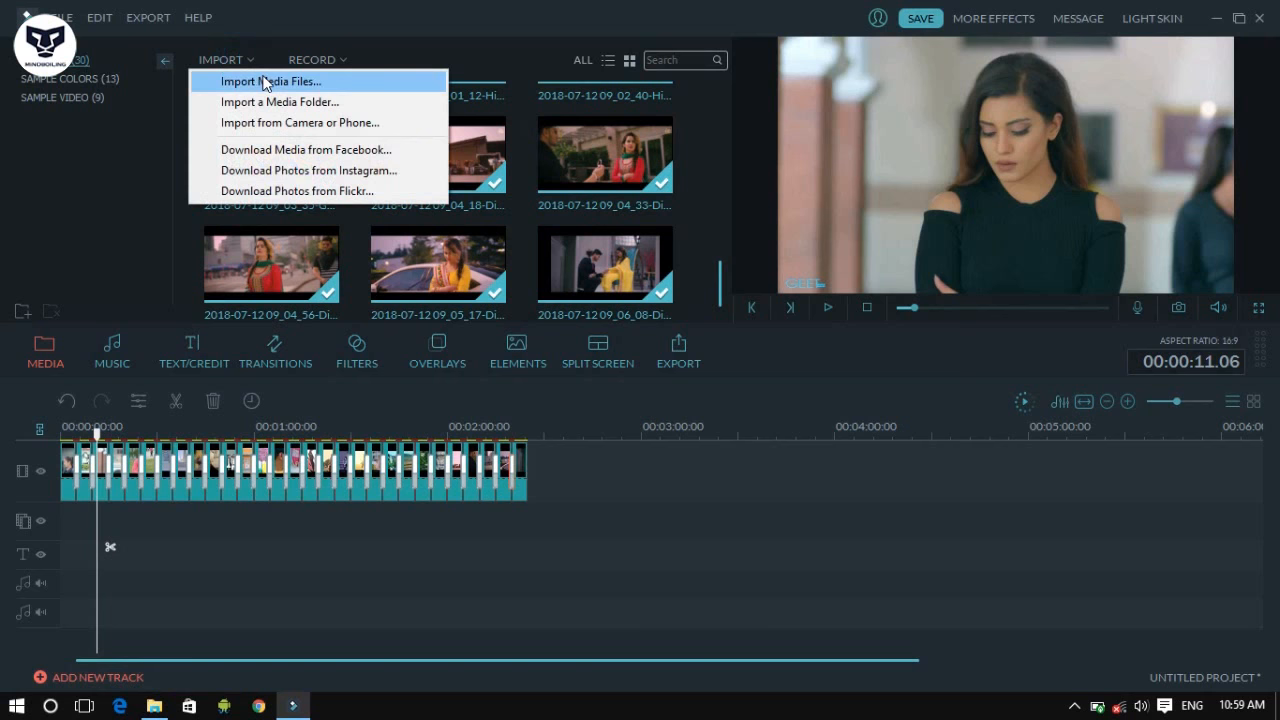
pyautogui.click(265, 82)
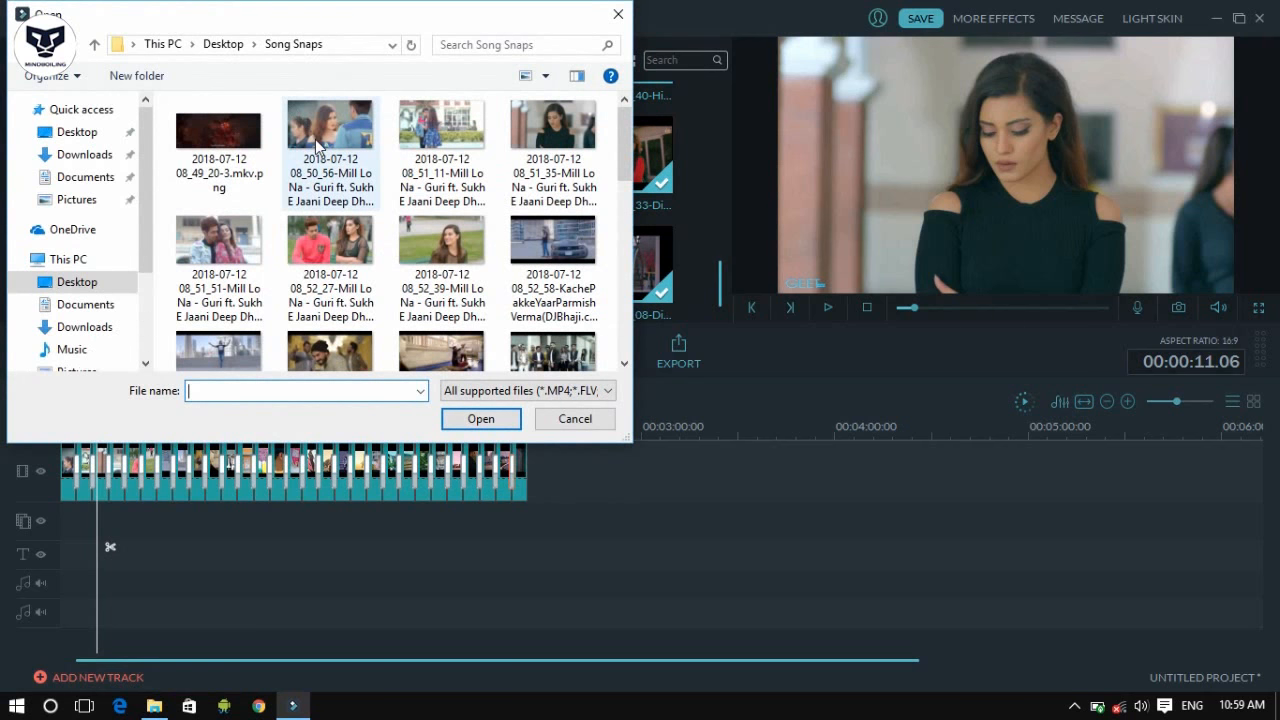
pyautogui.click(93, 134)
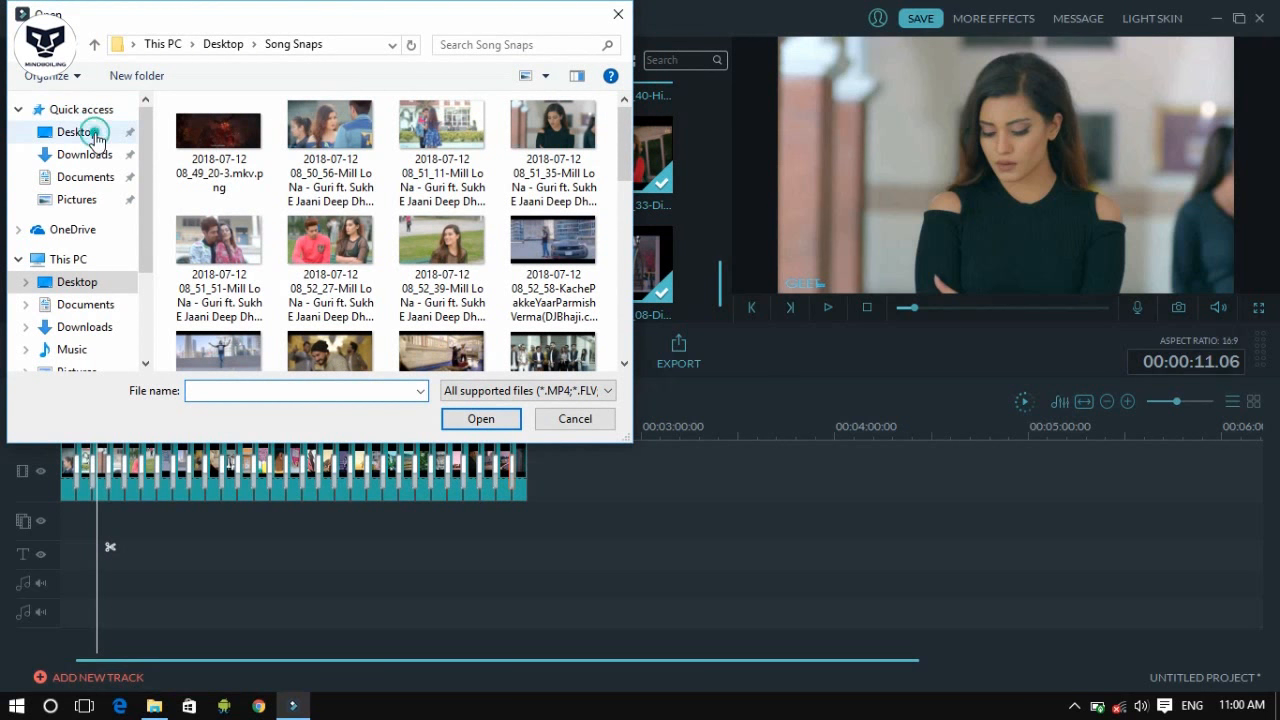
pyautogui.doubleClick(238, 172)
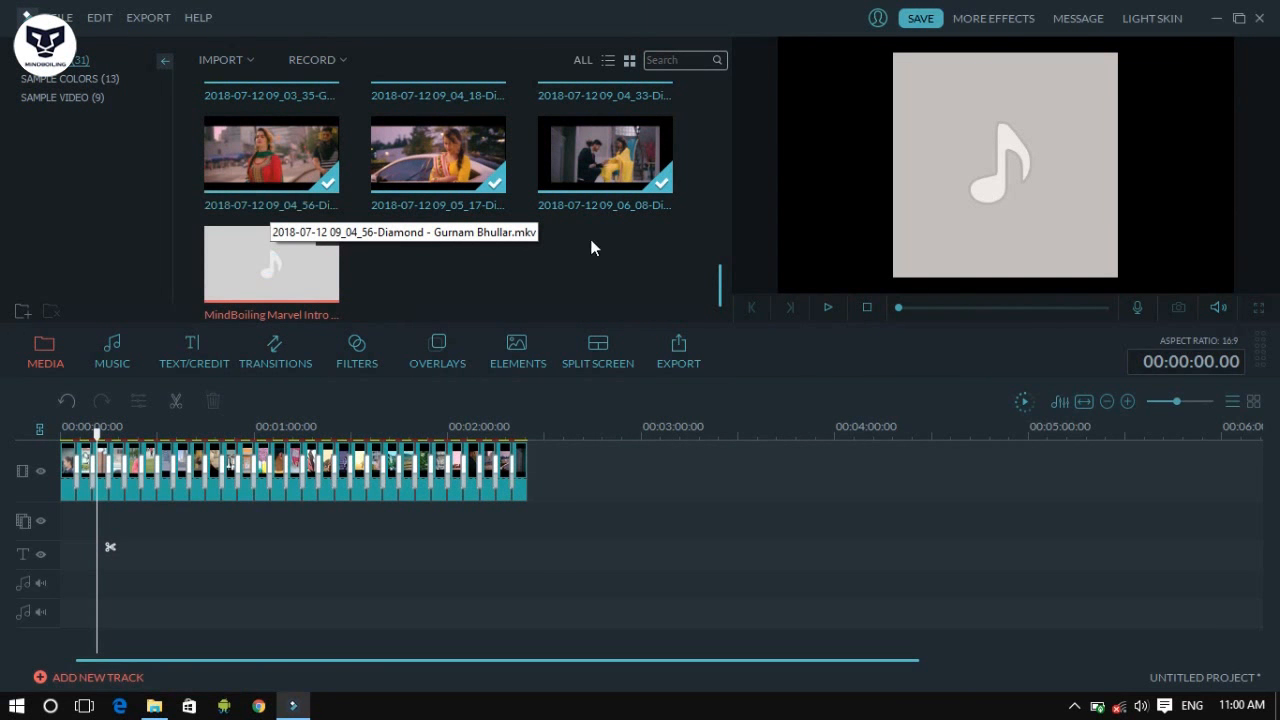
pyautogui.click(828, 308)
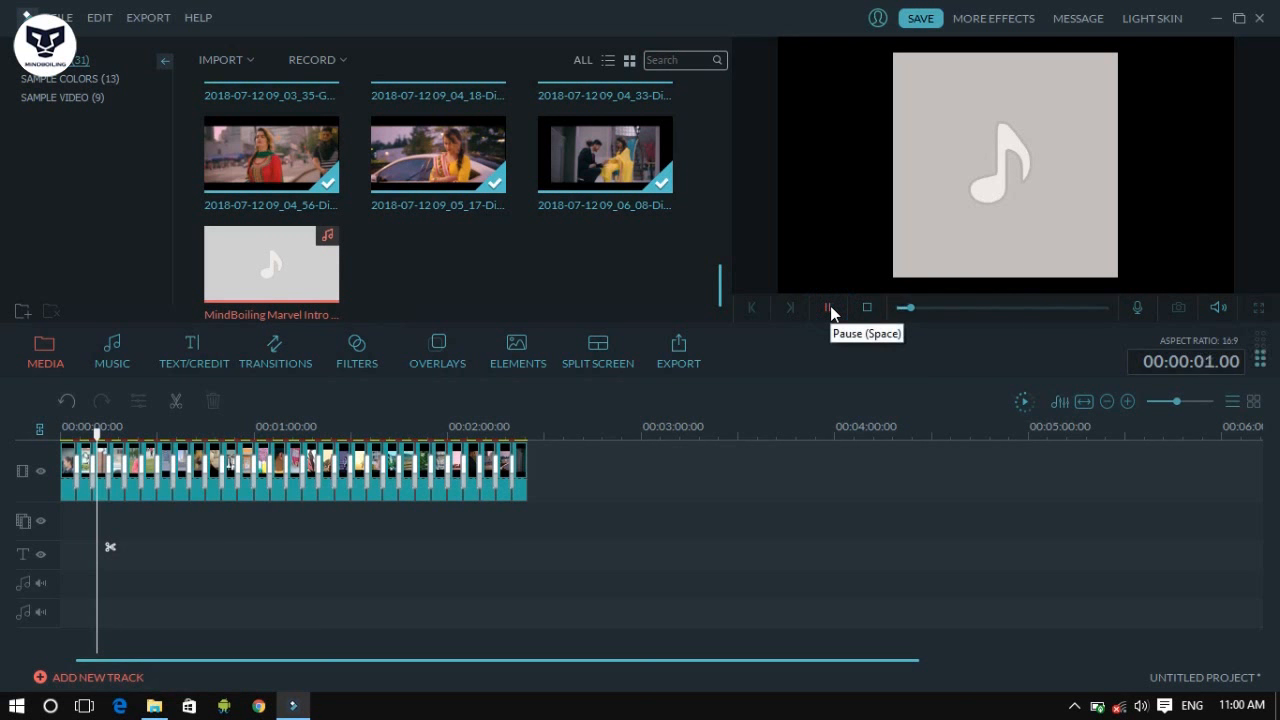
# Clear all image clips and their transitions from the timeline
pyautogui.moveTo(638, 437); pyautogui.dragTo(436, 461)
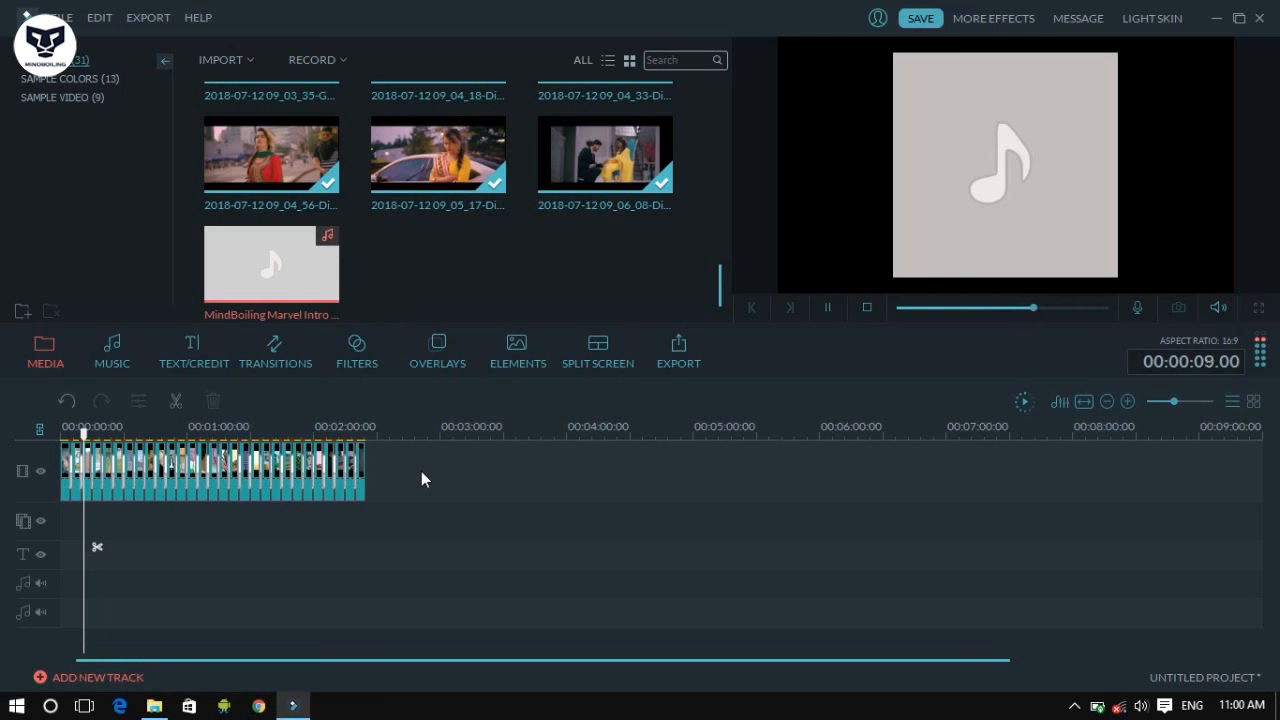
pyautogui.moveTo(421, 472); pyautogui.dragTo(55, 455)
pyautogui.press('Delete')
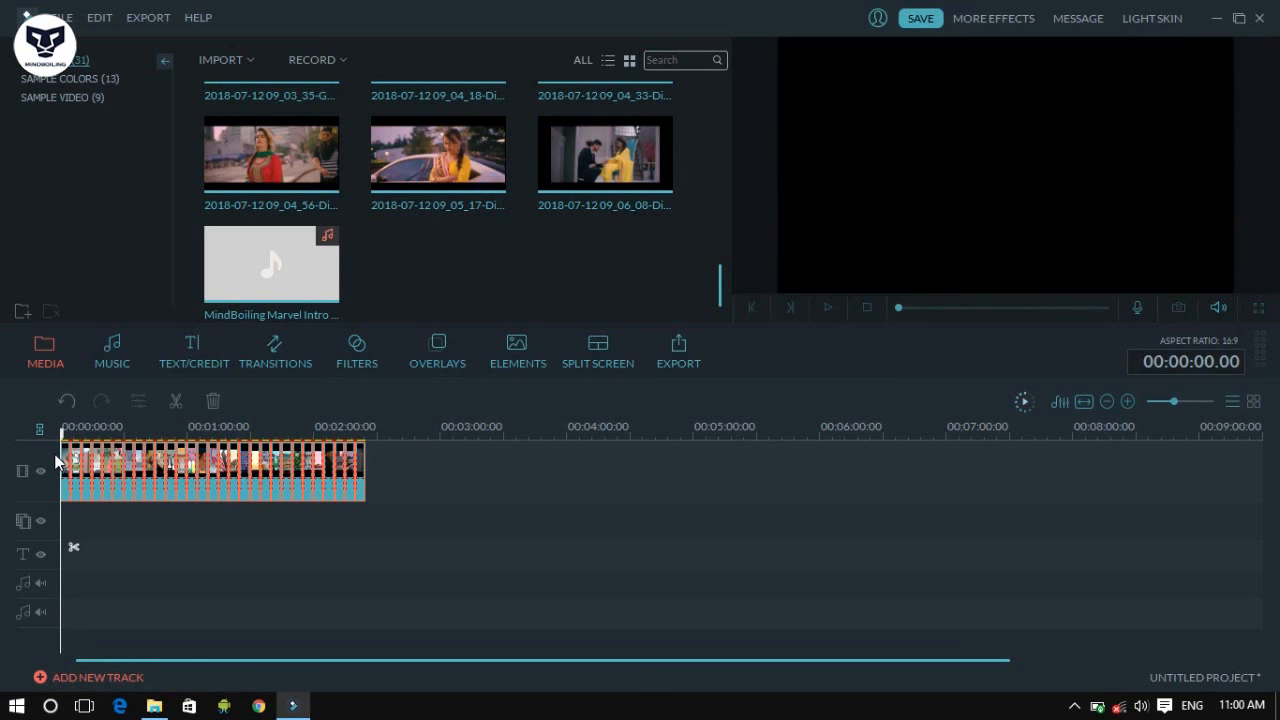
# Import the MindBoiling Marvel Intro BG Draft video from the Desktop and place it at the timeline start with the intro audio beneath
pyautogui.click(240, 58)
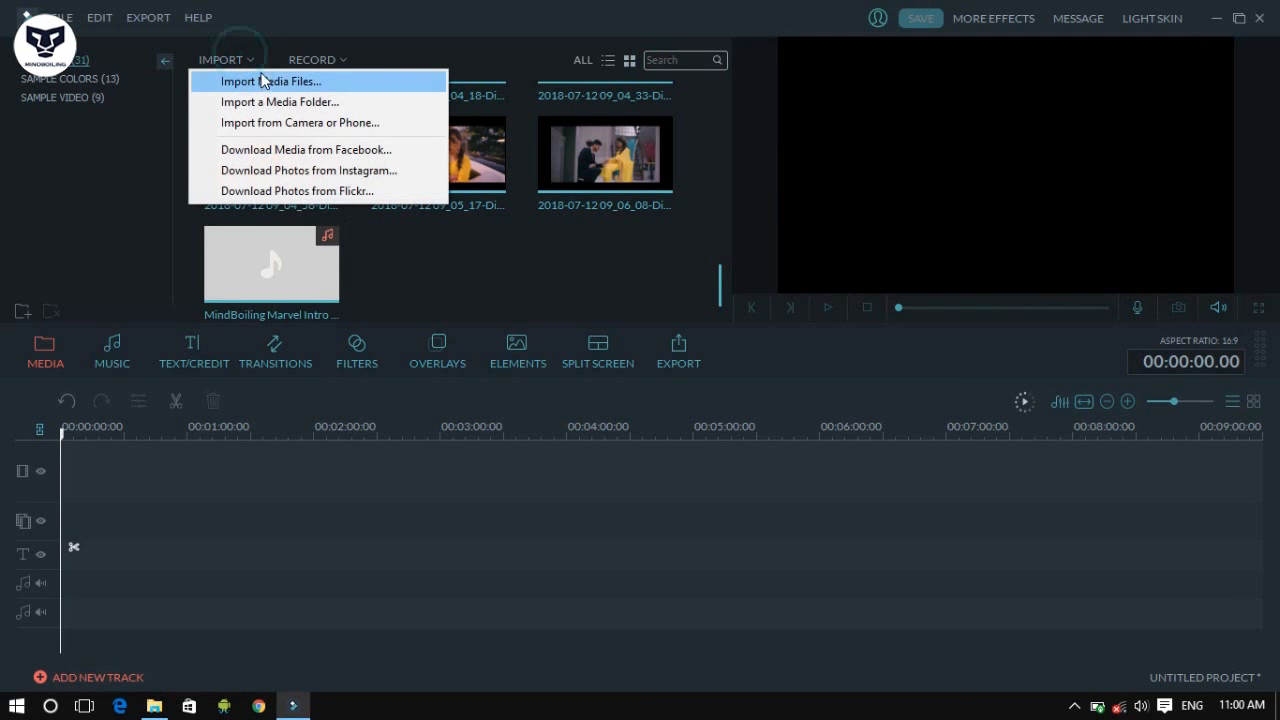
pyautogui.click(262, 80)
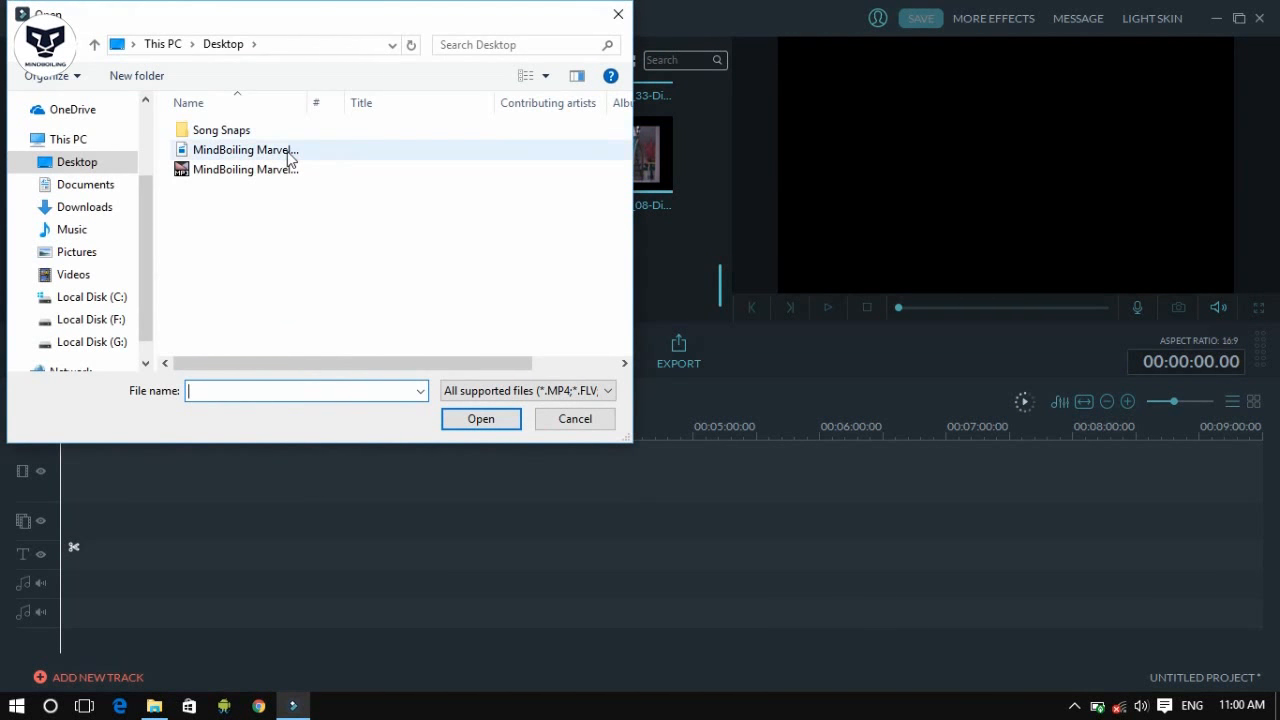
pyautogui.doubleClick(286, 150)
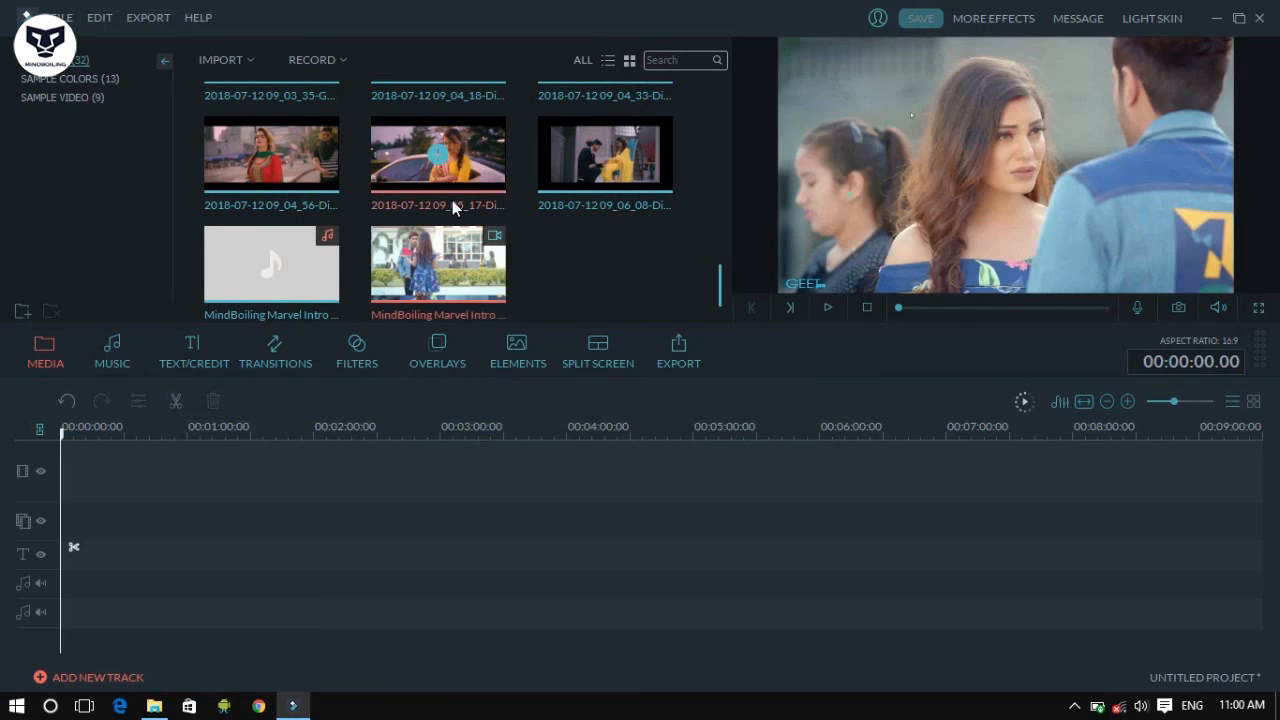
pyautogui.click(437, 268)
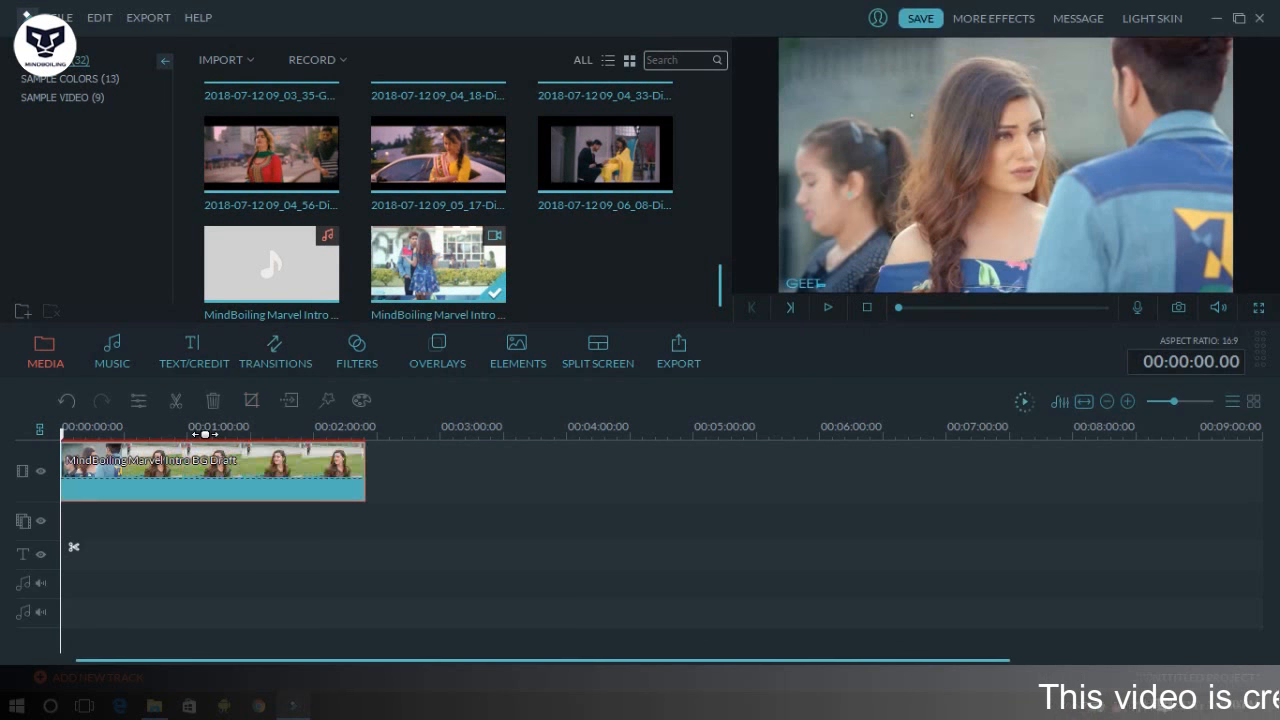
pyautogui.moveTo(315, 271); pyautogui.dragTo(70, 520)
# Speed up the draft video clip until it is shorter than the intro audio clip on the timeline
pyautogui.doubleClick(218, 484)
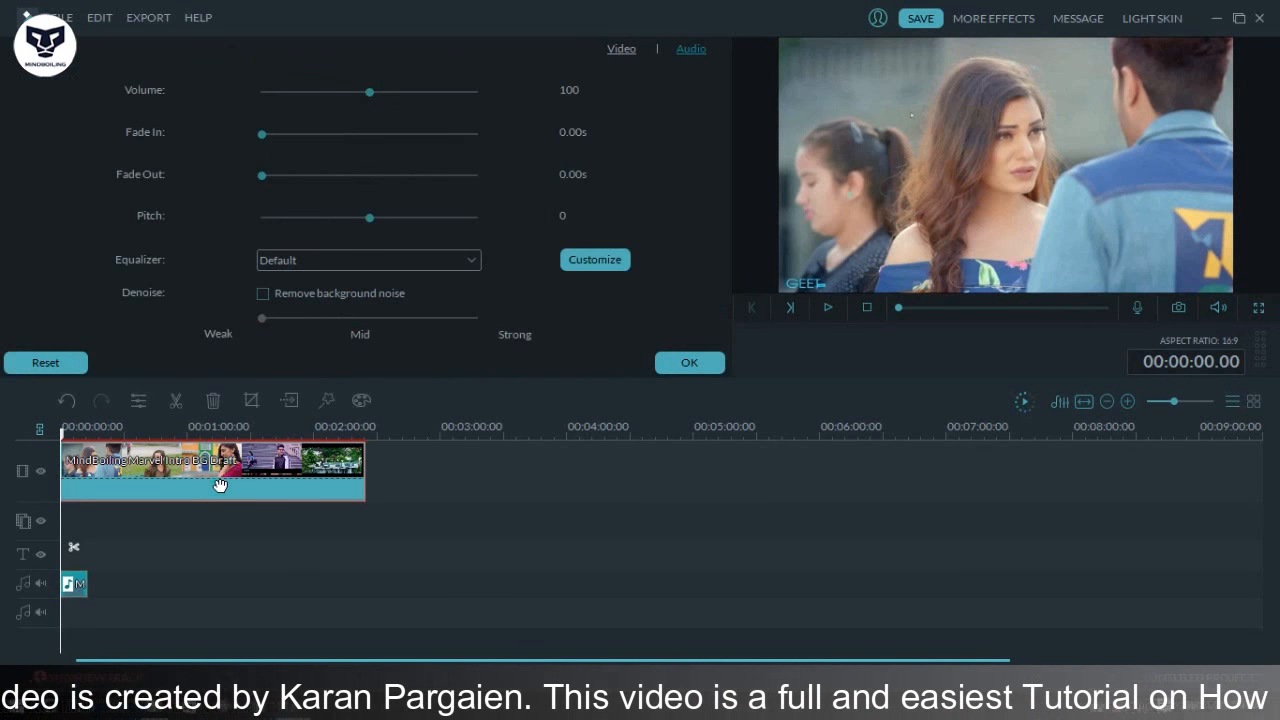
pyautogui.click(619, 50)
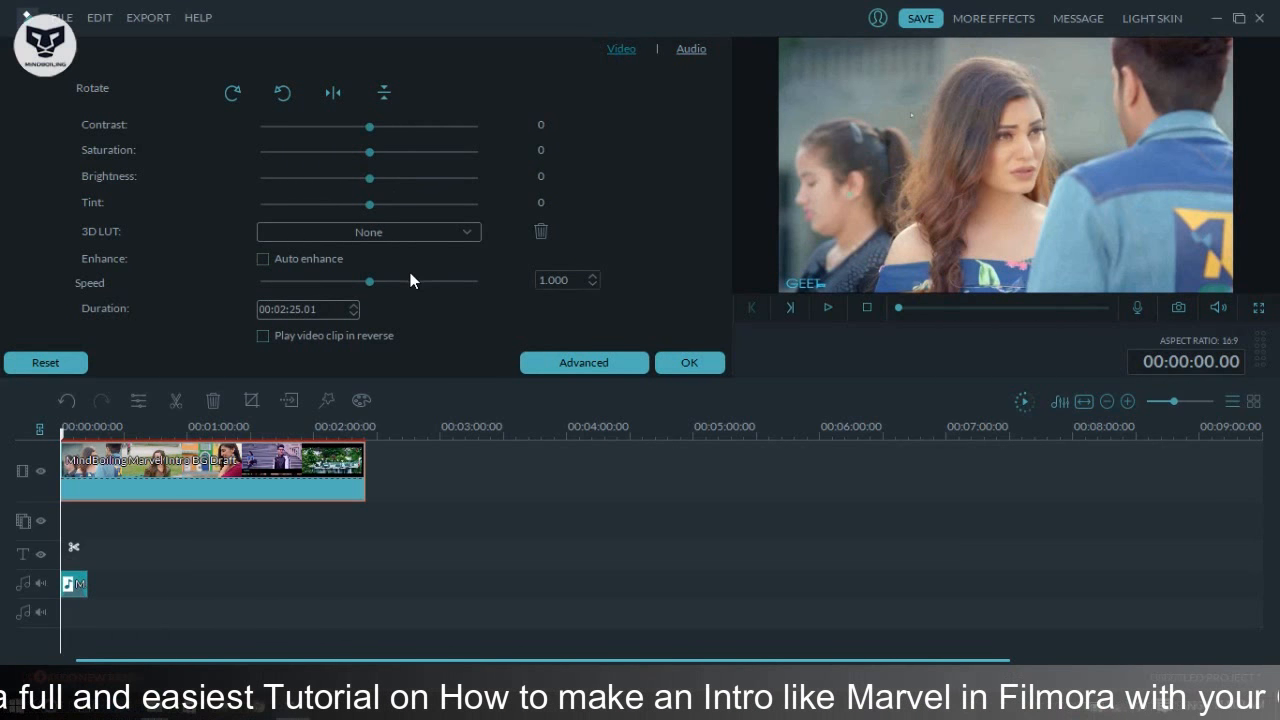
pyautogui.click(410, 281)
pyautogui.click(413, 284)
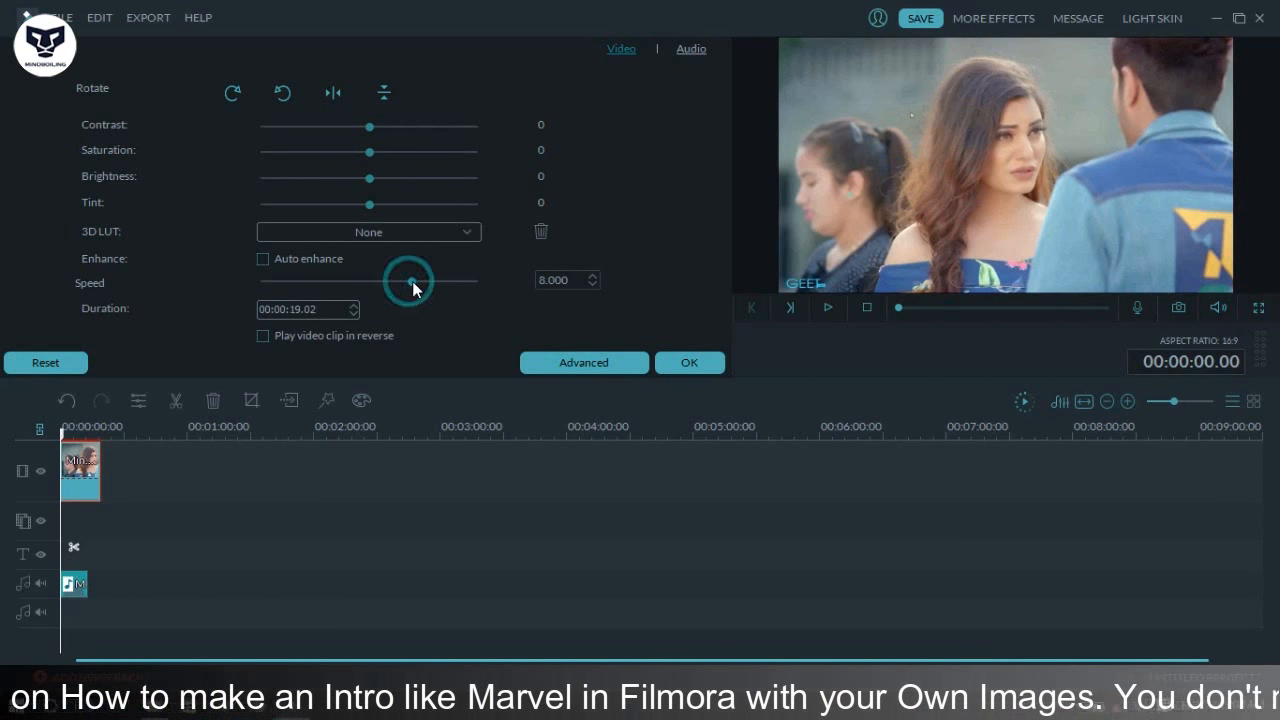
pyautogui.click(418, 281)
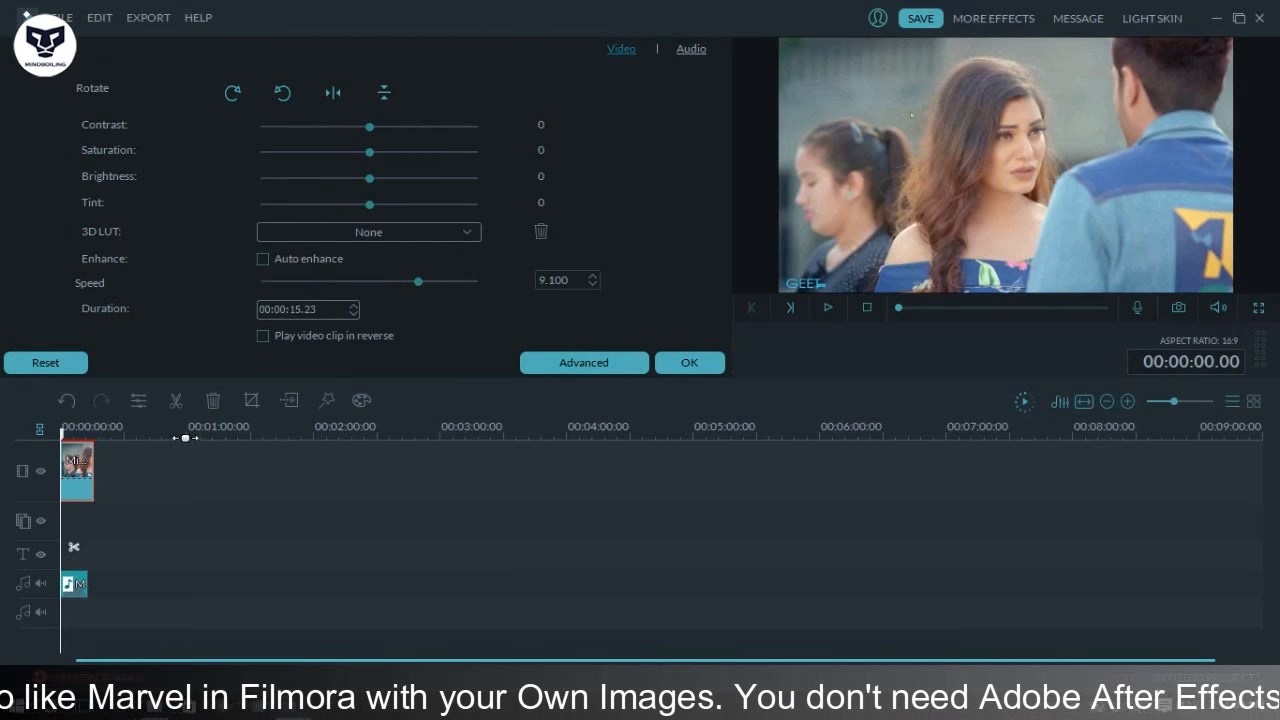
pyautogui.moveTo(184, 438); pyautogui.dragTo(607, 430)
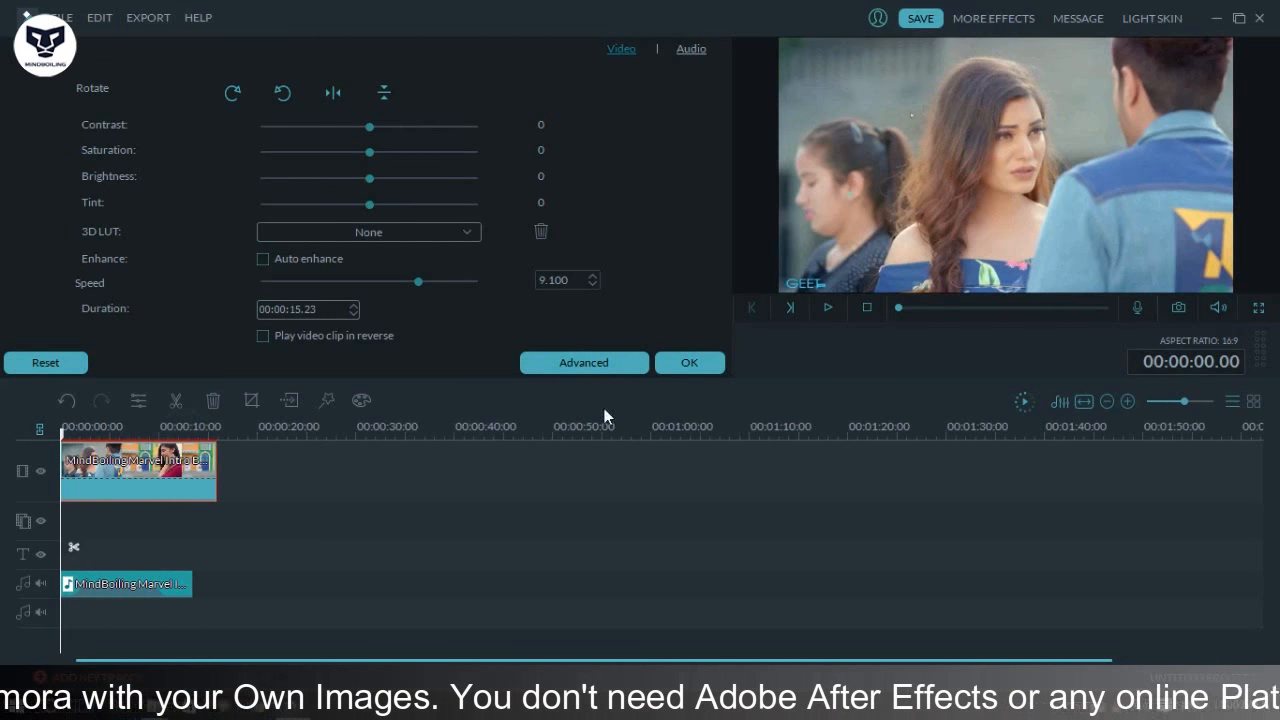
pyautogui.click(438, 284)
pyautogui.moveTo(438, 284); pyautogui.dragTo(425, 283)
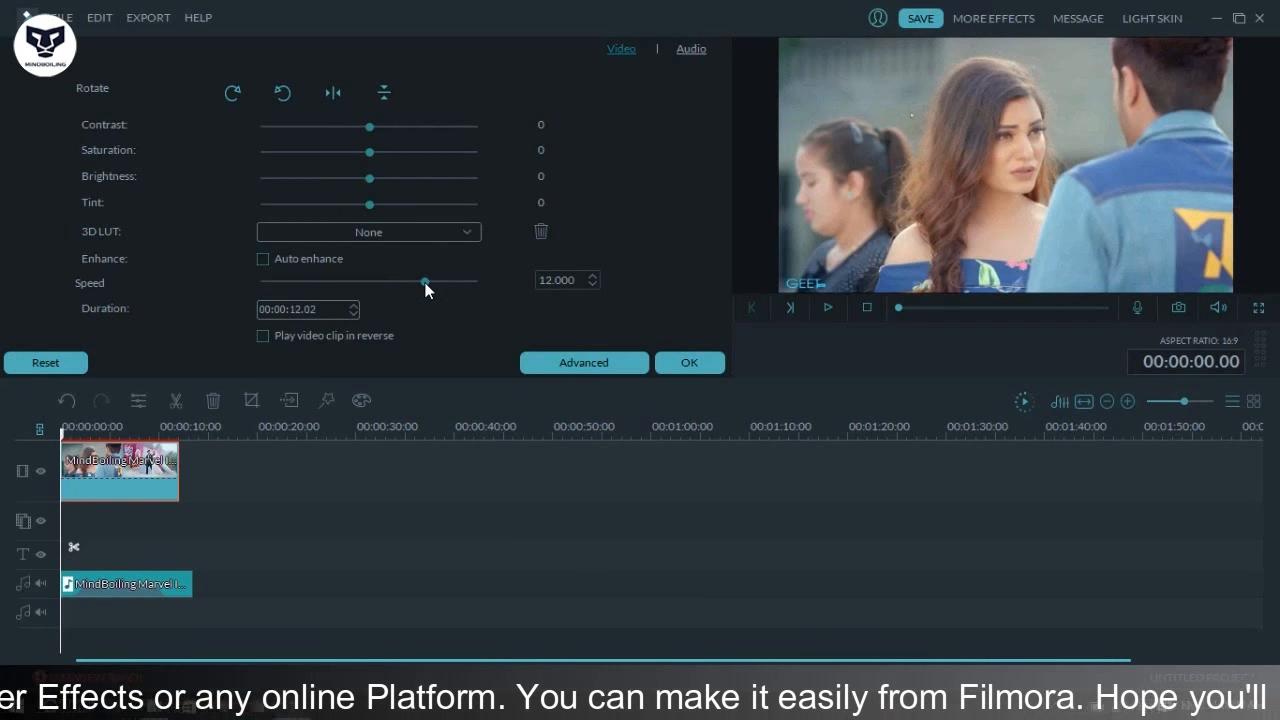
pyautogui.click(552, 280)
pyautogui.press('BackSpace')
pyautogui.write('0')
pyautogui.press('Return')
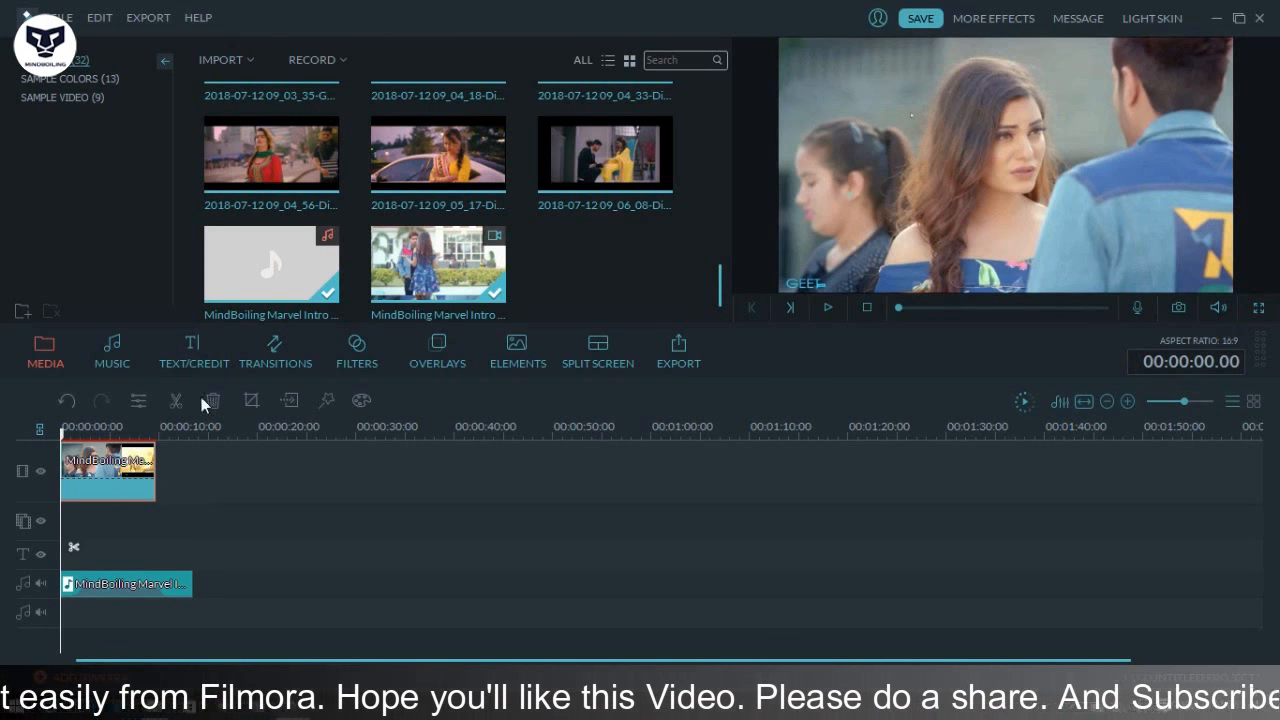
# Place a Red sample color after the draft video up to the audio's end, and another on the overlay track spanning the draft video
pyautogui.click(97, 82)
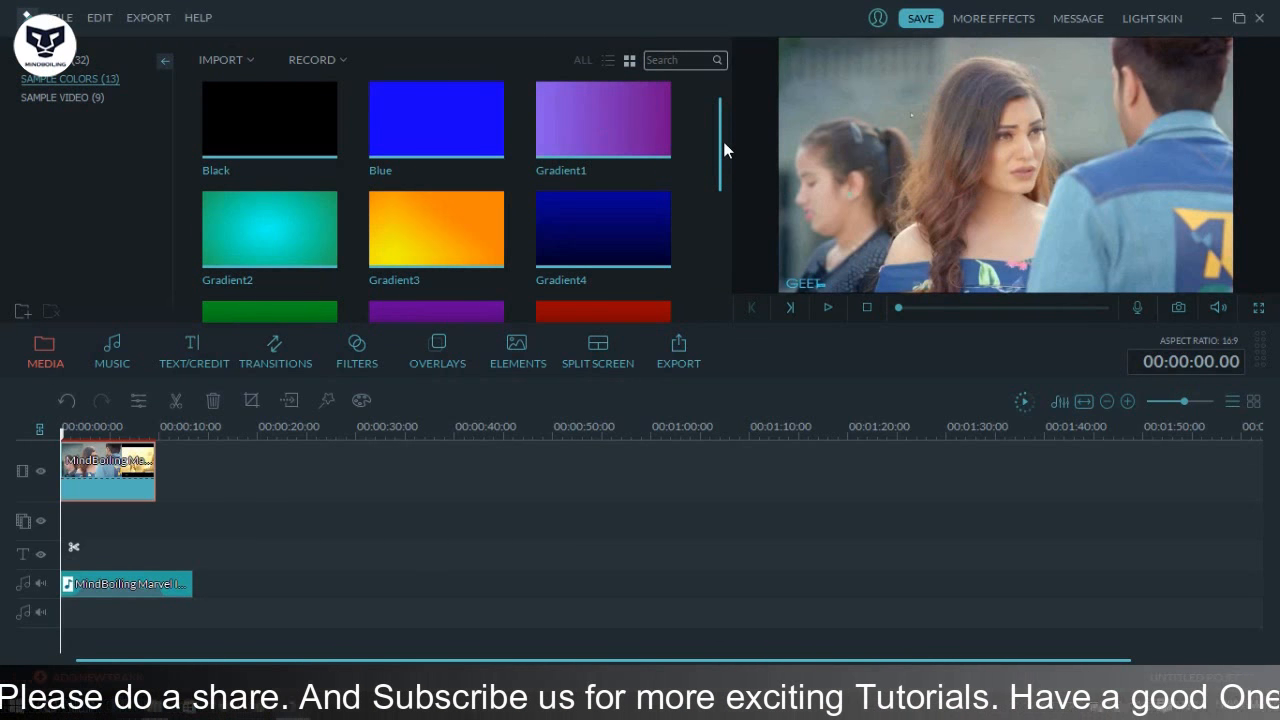
pyautogui.moveTo(723, 142); pyautogui.dragTo(714, 240)
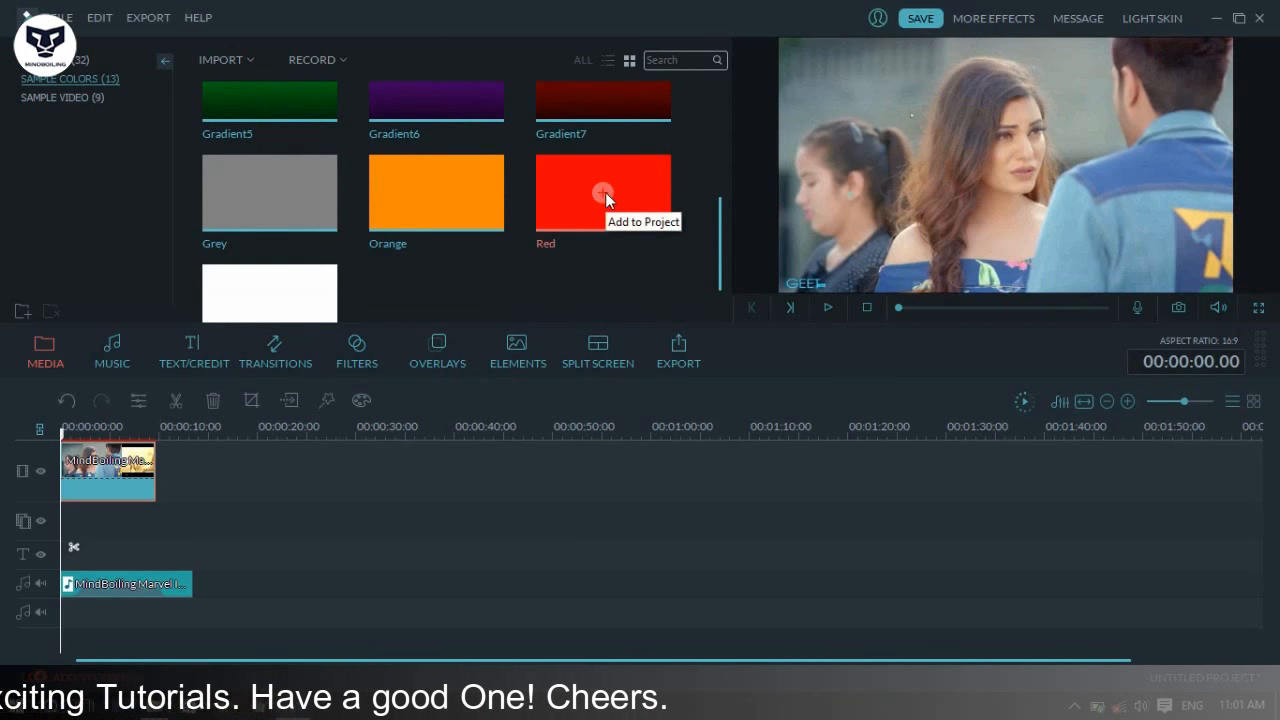
pyautogui.moveTo(590, 200); pyautogui.dragTo(191, 466)
pyautogui.moveTo(186, 468); pyautogui.dragTo(197, 435)
pyautogui.click(639, 169)
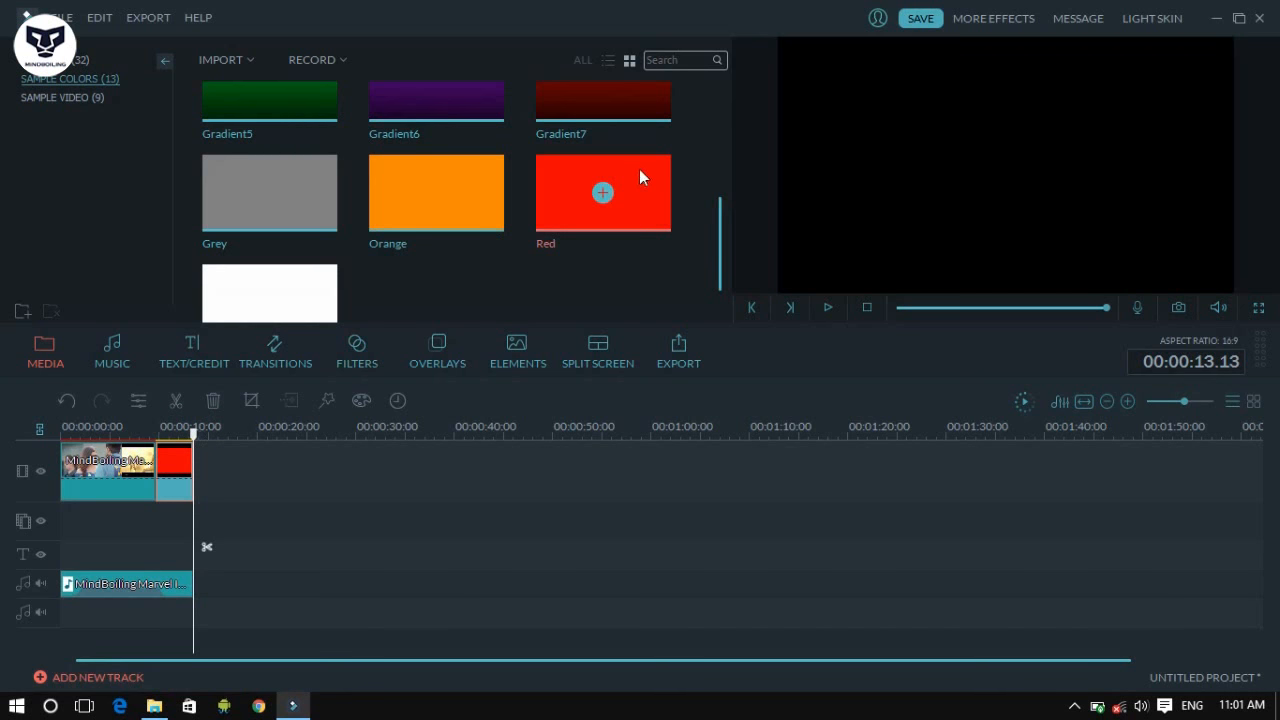
pyautogui.moveTo(98, 540); pyautogui.dragTo(155, 521)
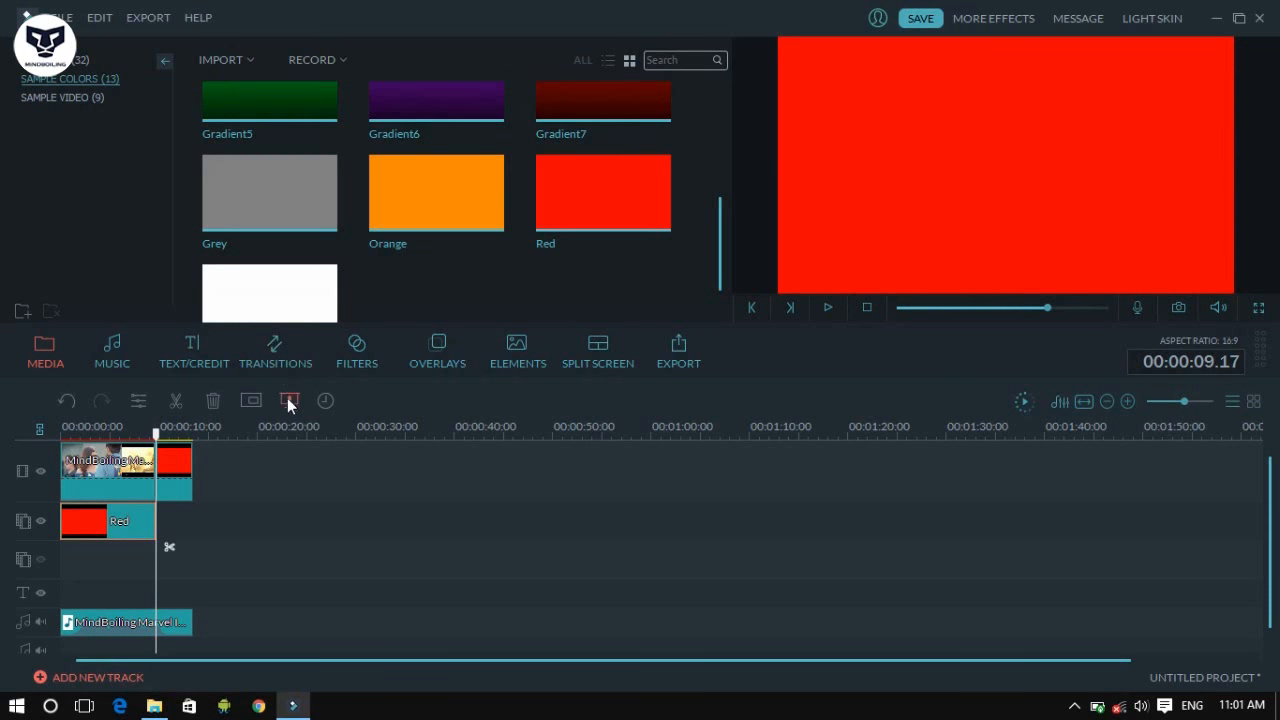
# Set the overlay Red clip's blending mode to Multiply and its opacity to 80
pyautogui.click(288, 399)
pyautogui.click(429, 112)
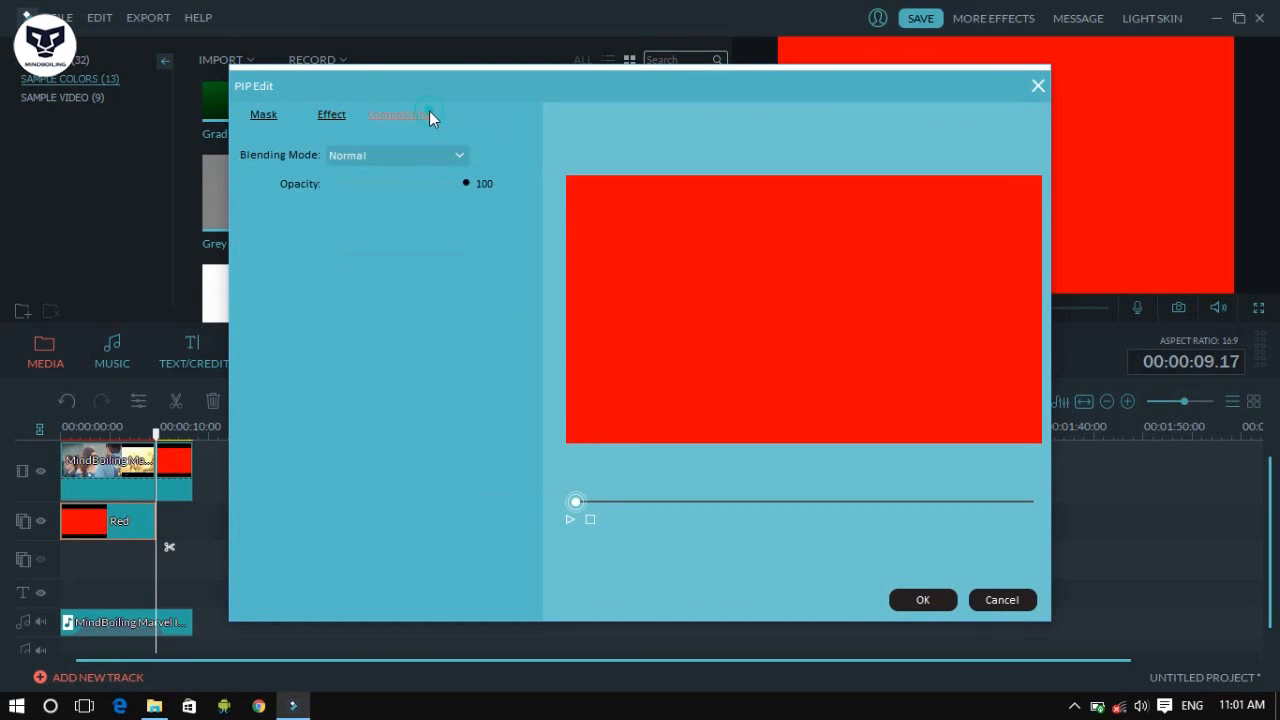
pyautogui.click(456, 156)
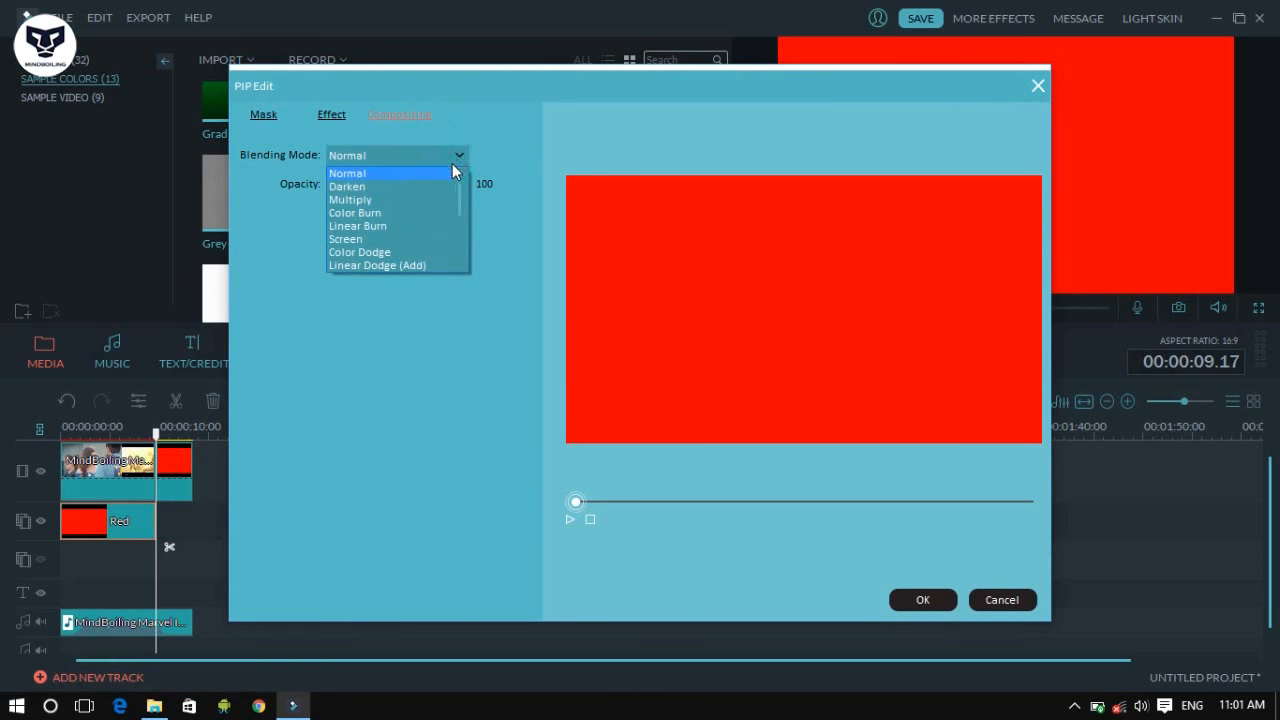
pyautogui.click(397, 197)
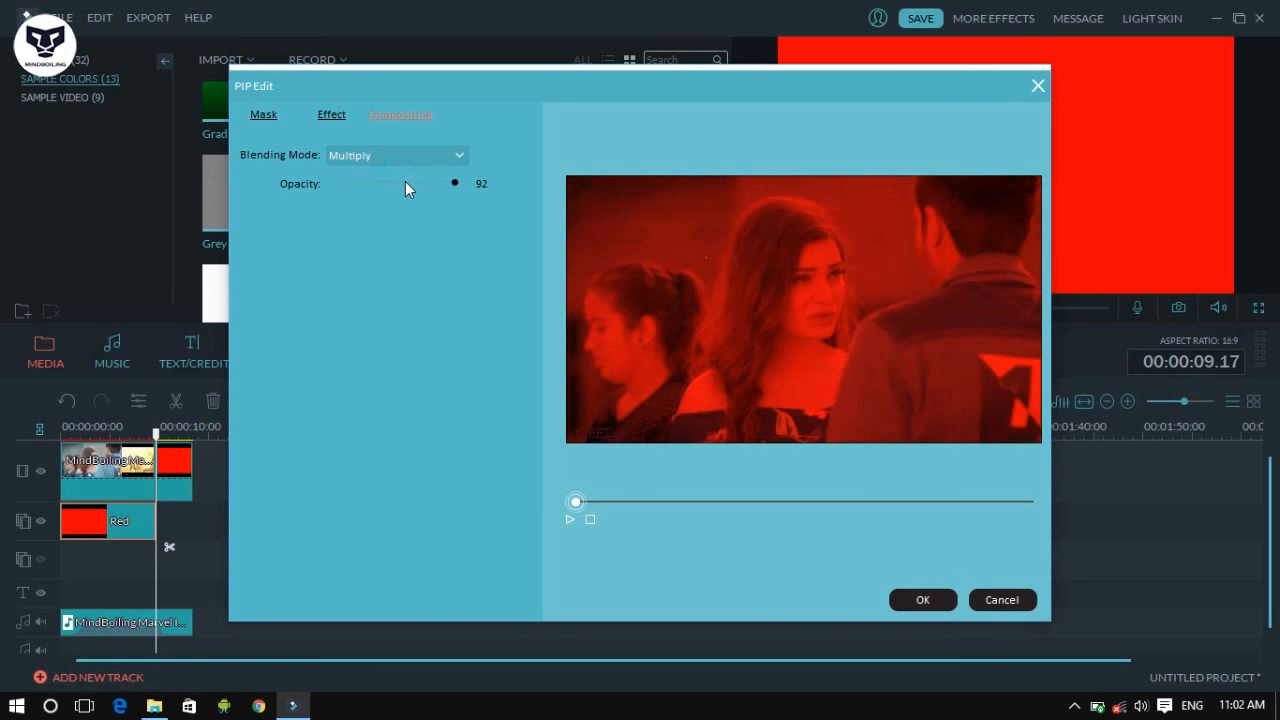
pyautogui.click(405, 183)
pyautogui.moveTo(405, 181); pyautogui.dragTo(533, 185)
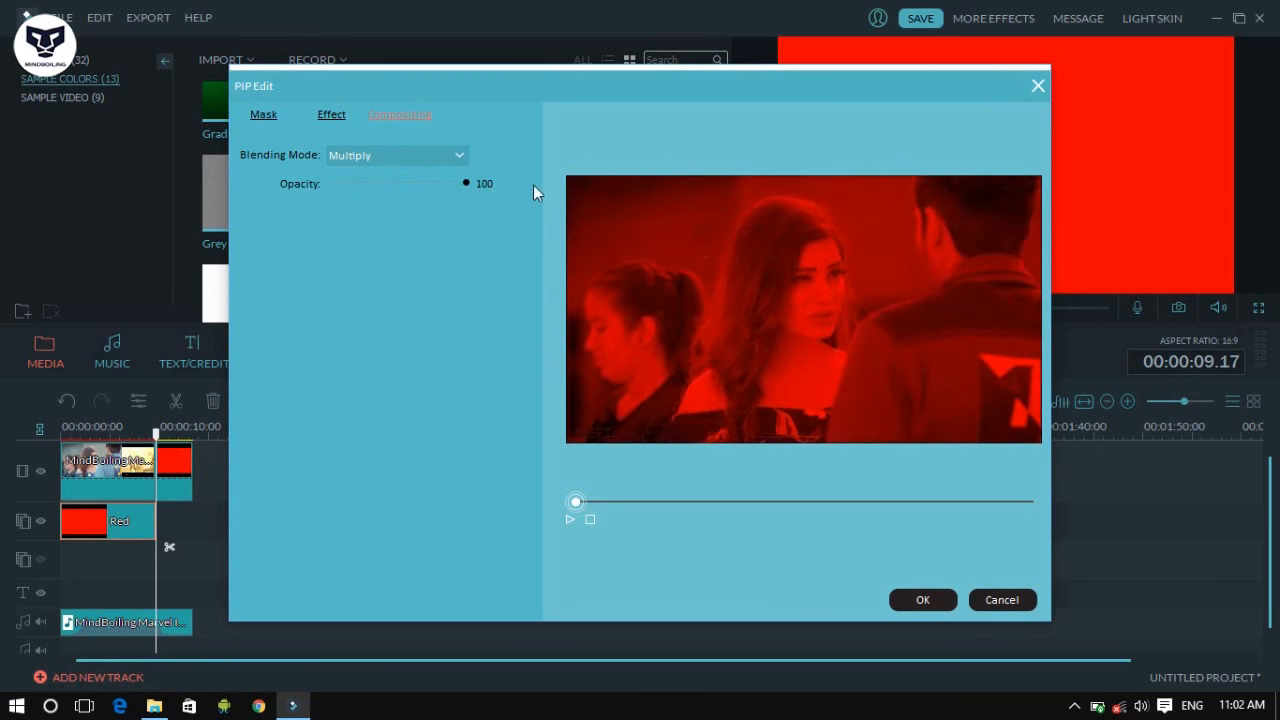
pyautogui.moveTo(455, 185); pyautogui.dragTo(443, 185)
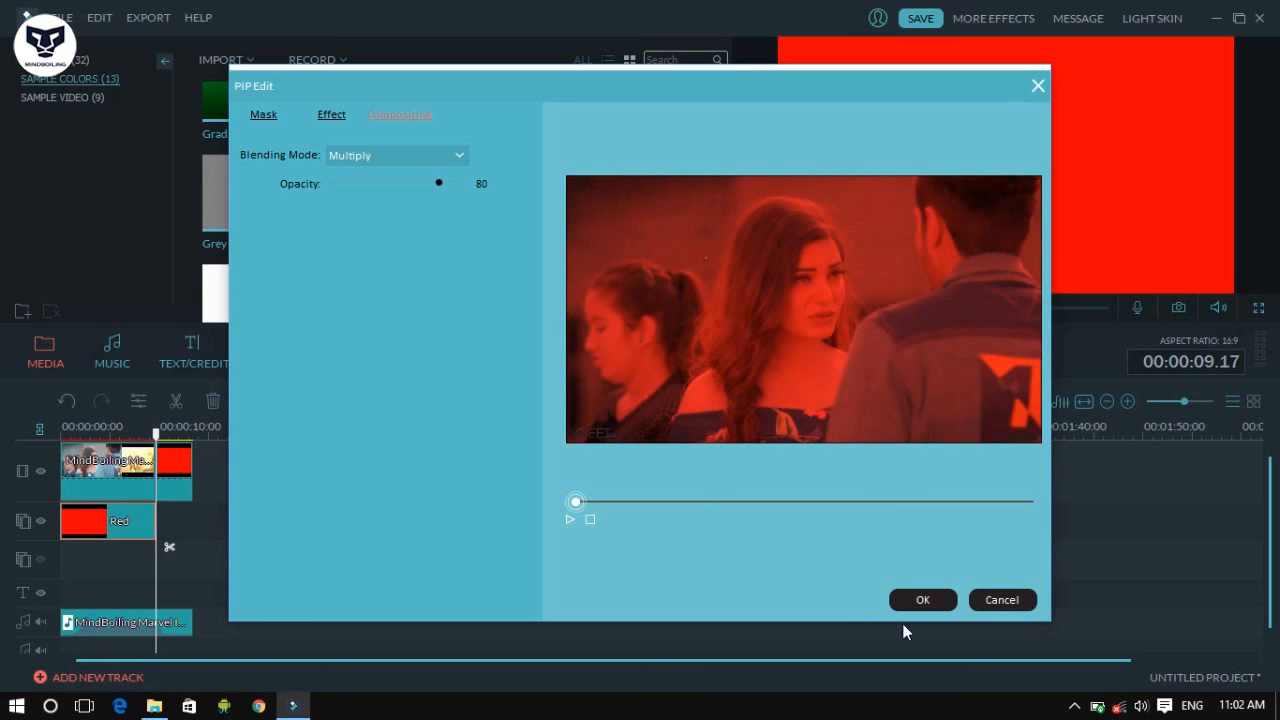
pyautogui.click(923, 600)
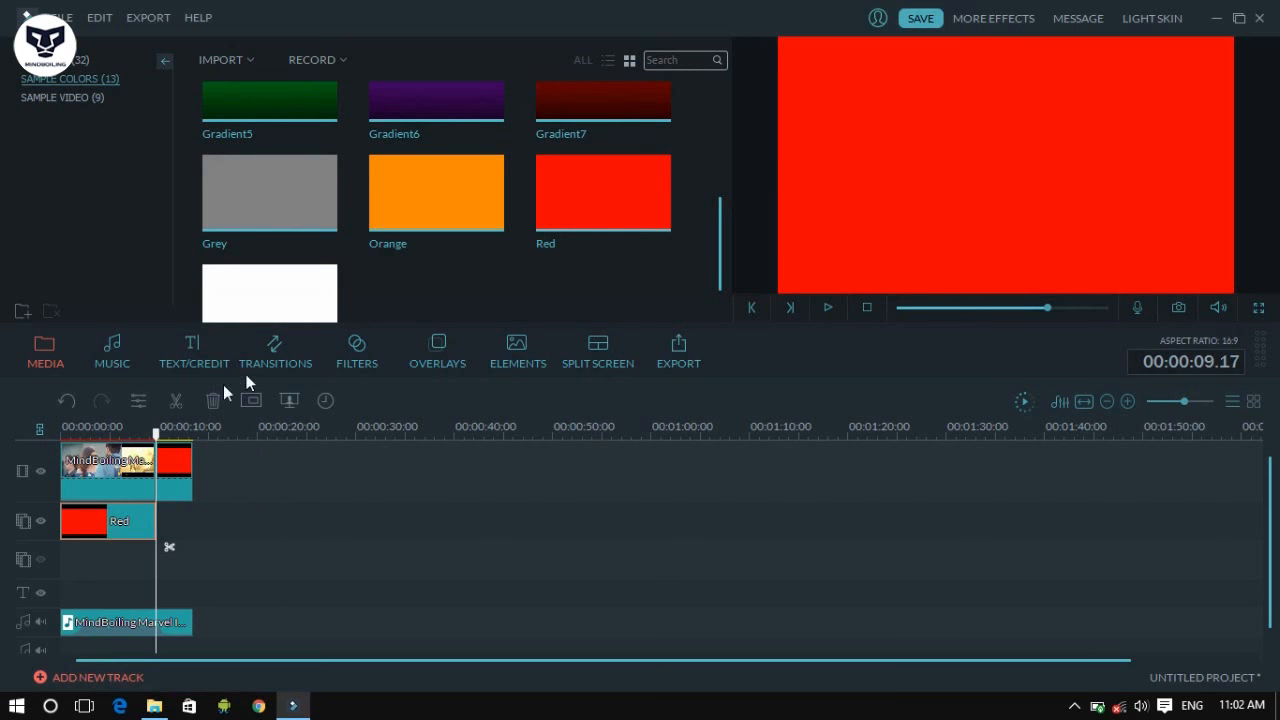
# Try the Dispersionblur transition between the draft video and the Red clip and preview it
pyautogui.click(272, 360)
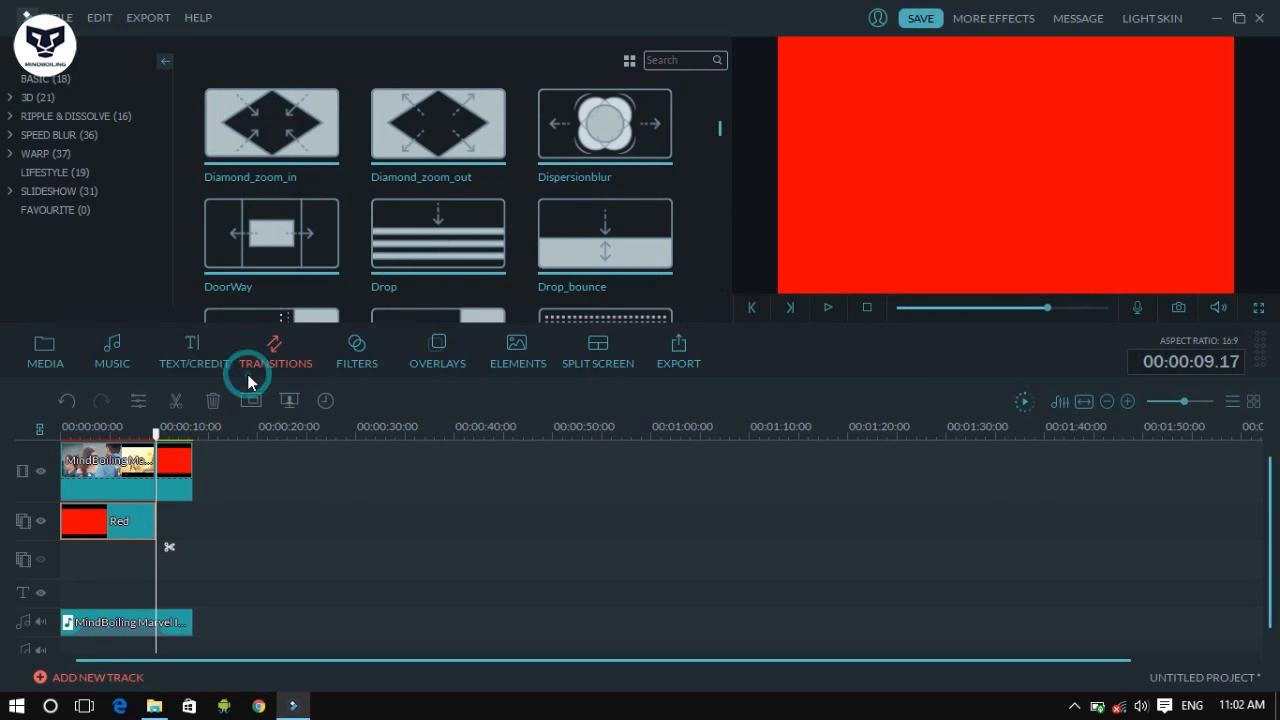
pyautogui.click(646, 123)
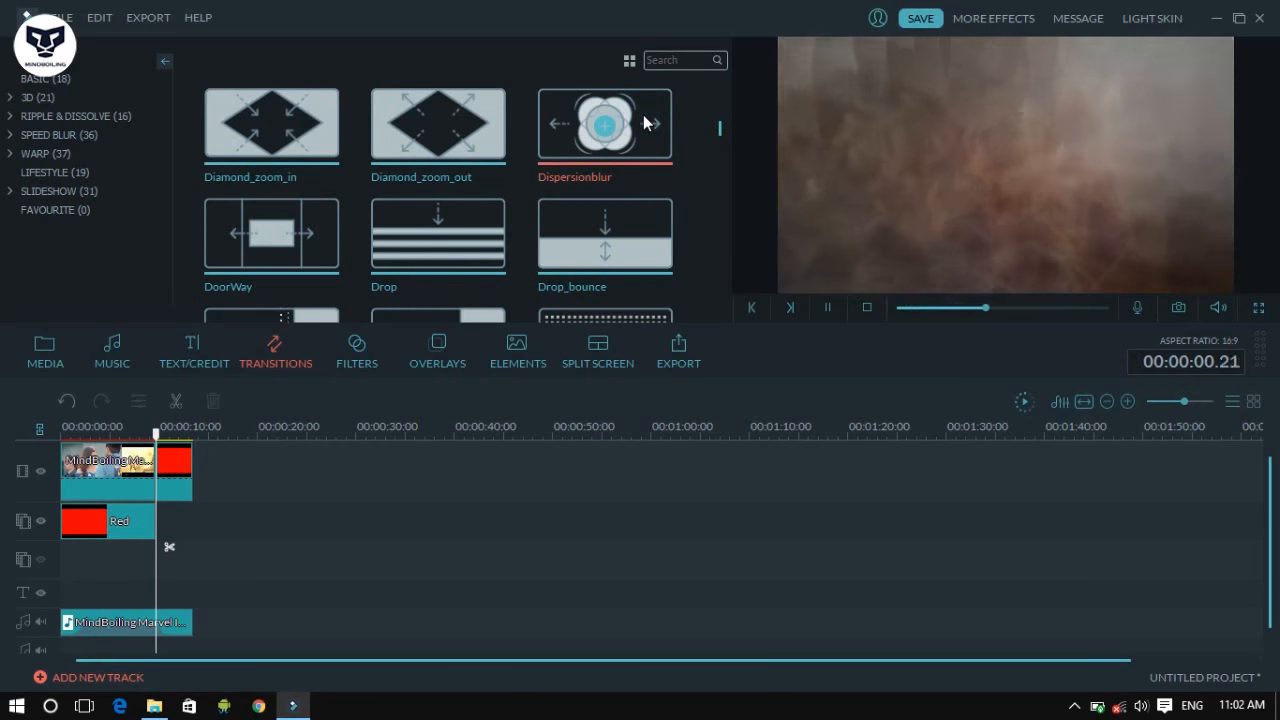
pyautogui.click(163, 459)
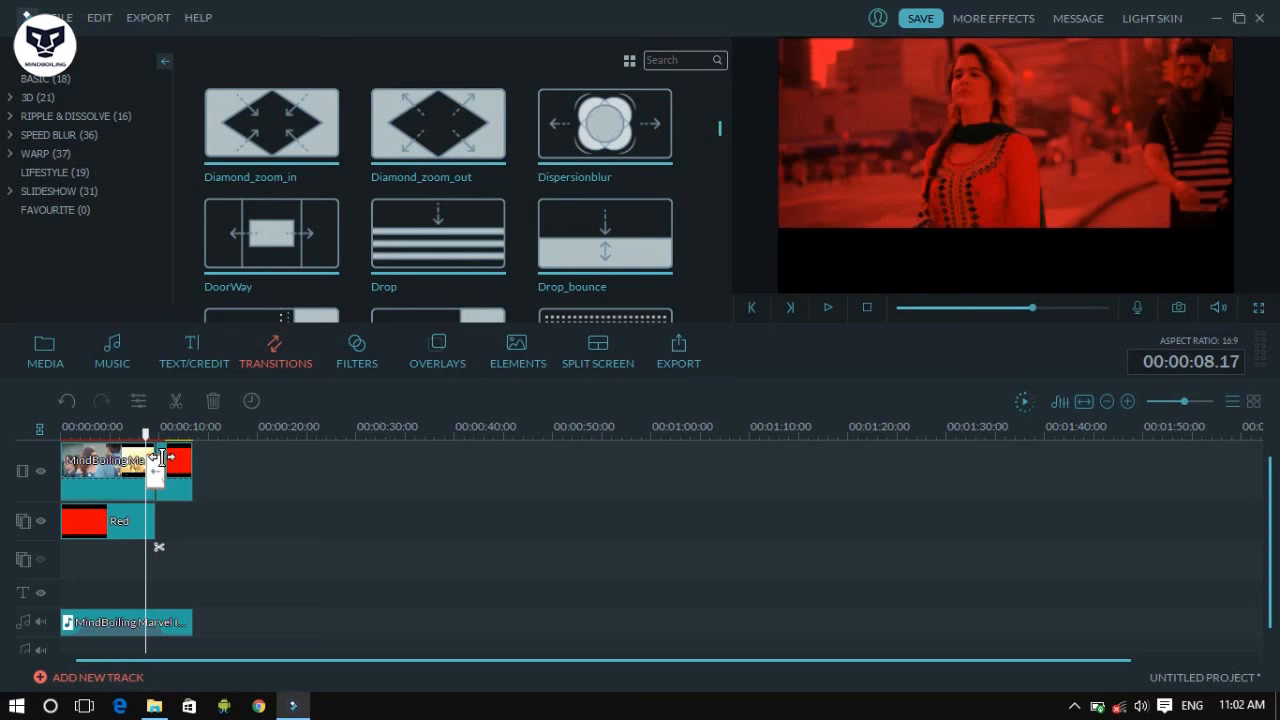
pyautogui.press('space')
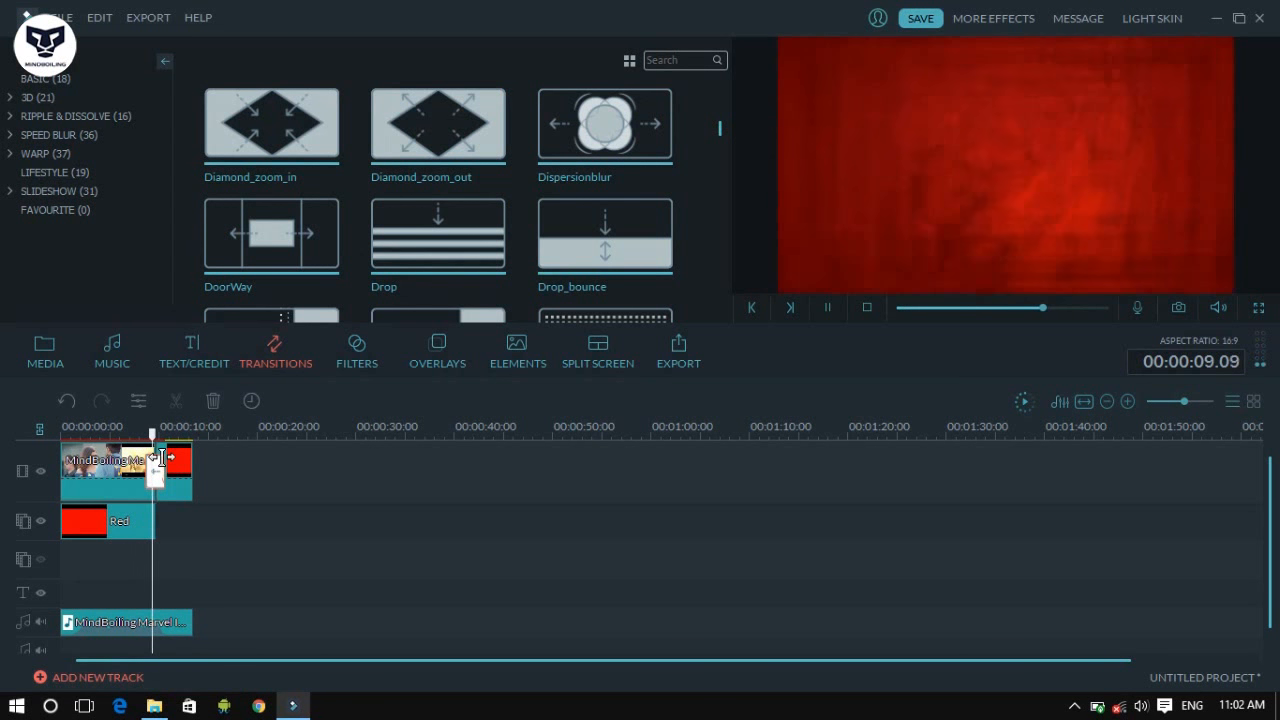
pyautogui.press('space')
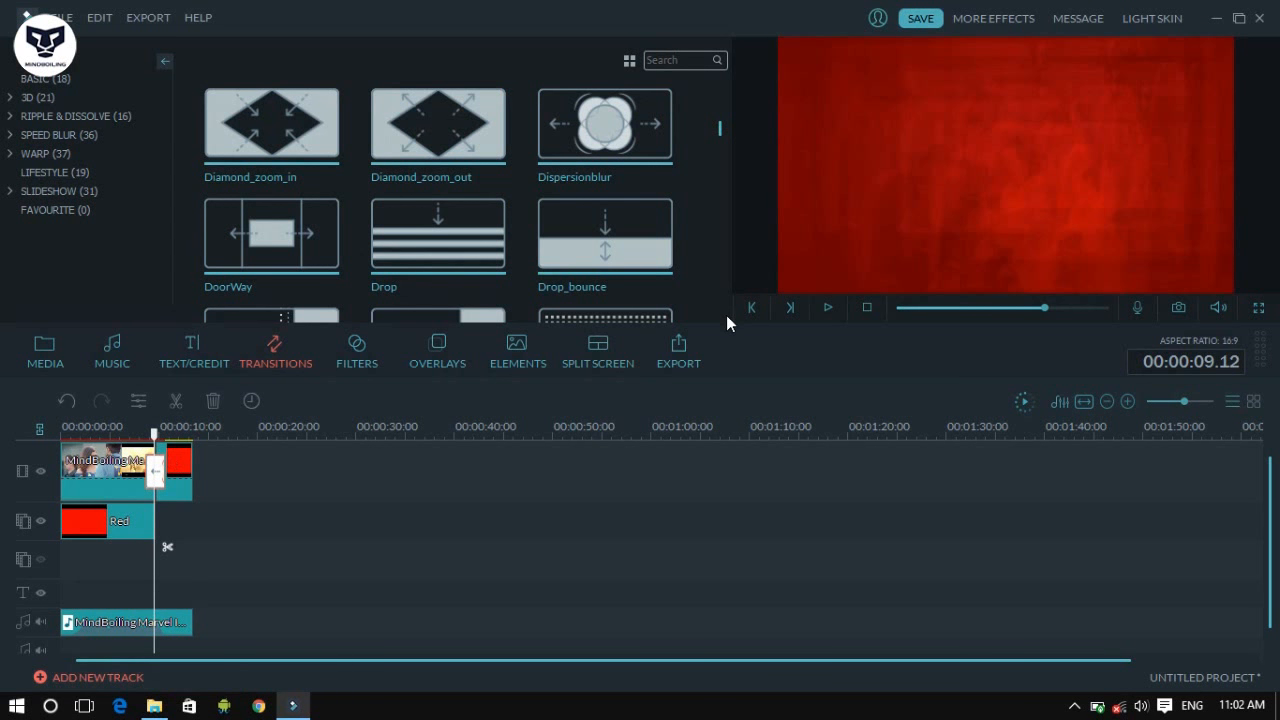
# Replace the transition between the draft video and the Red clip with ColourDistance and preview it
pyautogui.scroll(-10, 726, 316)
pyautogui.scroll(-10, 726, 316)
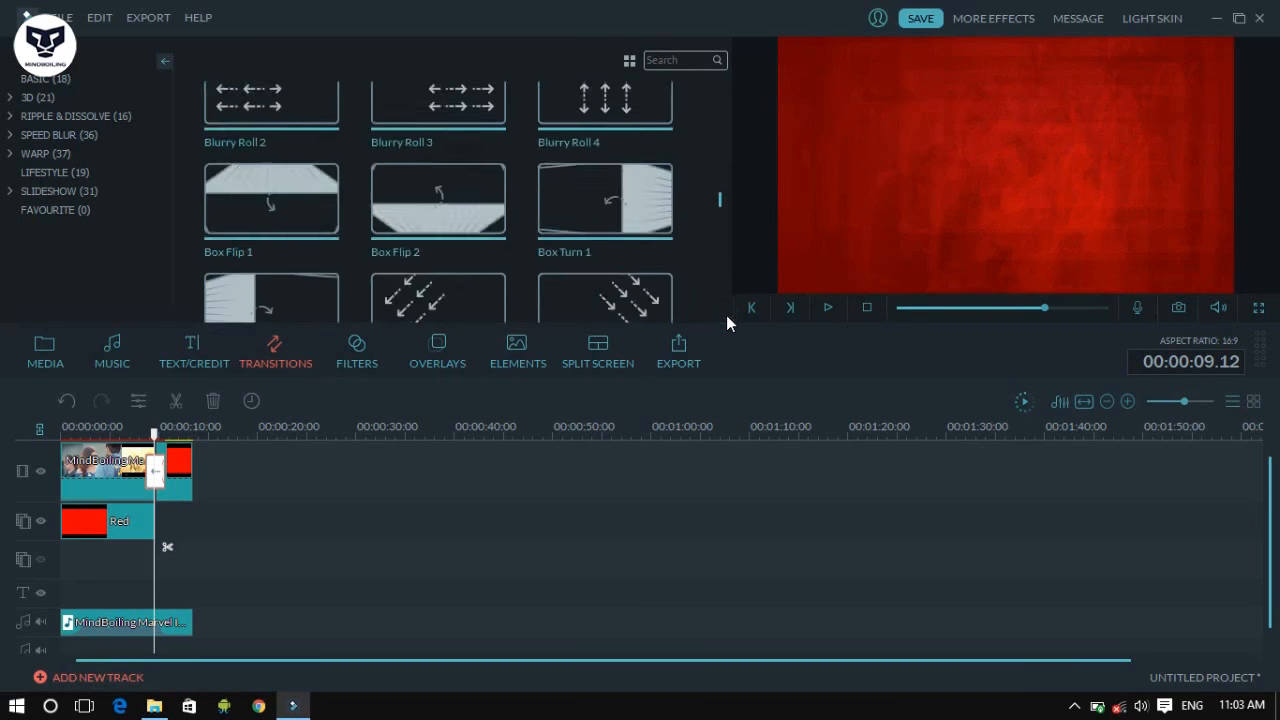
pyautogui.scroll(15, 726, 315)
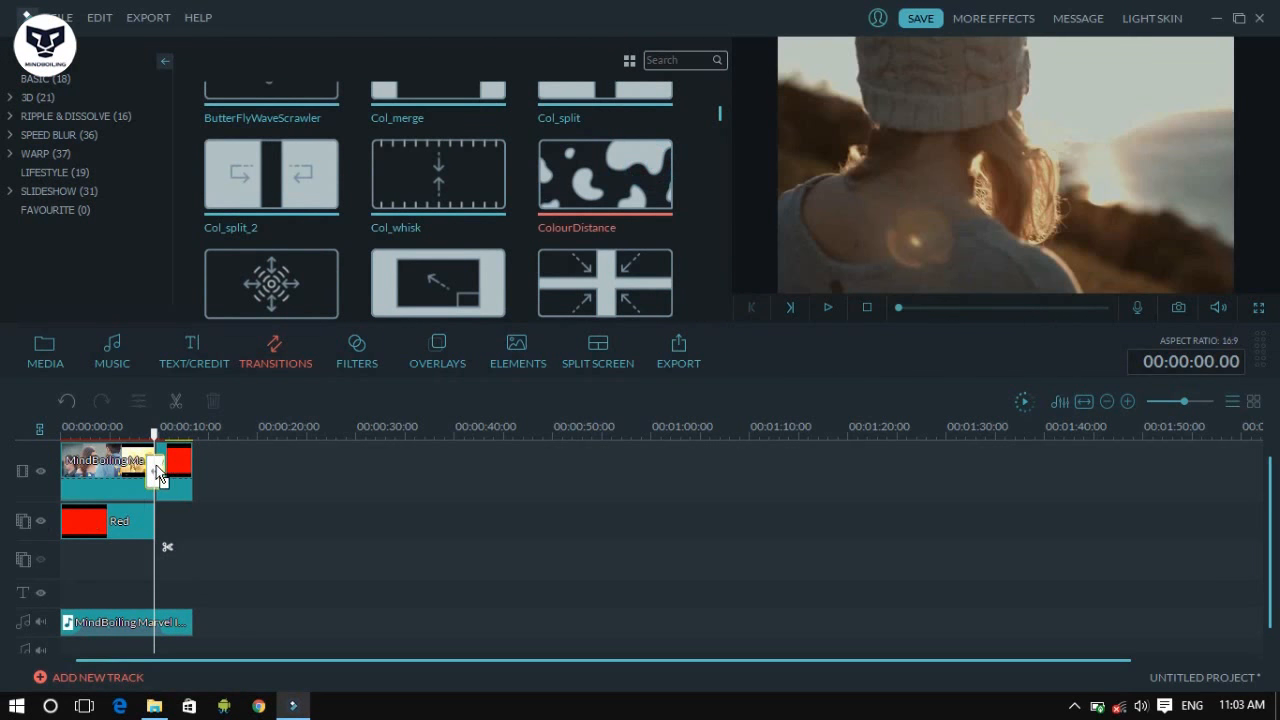
pyautogui.click(158, 468)
pyautogui.press('space')
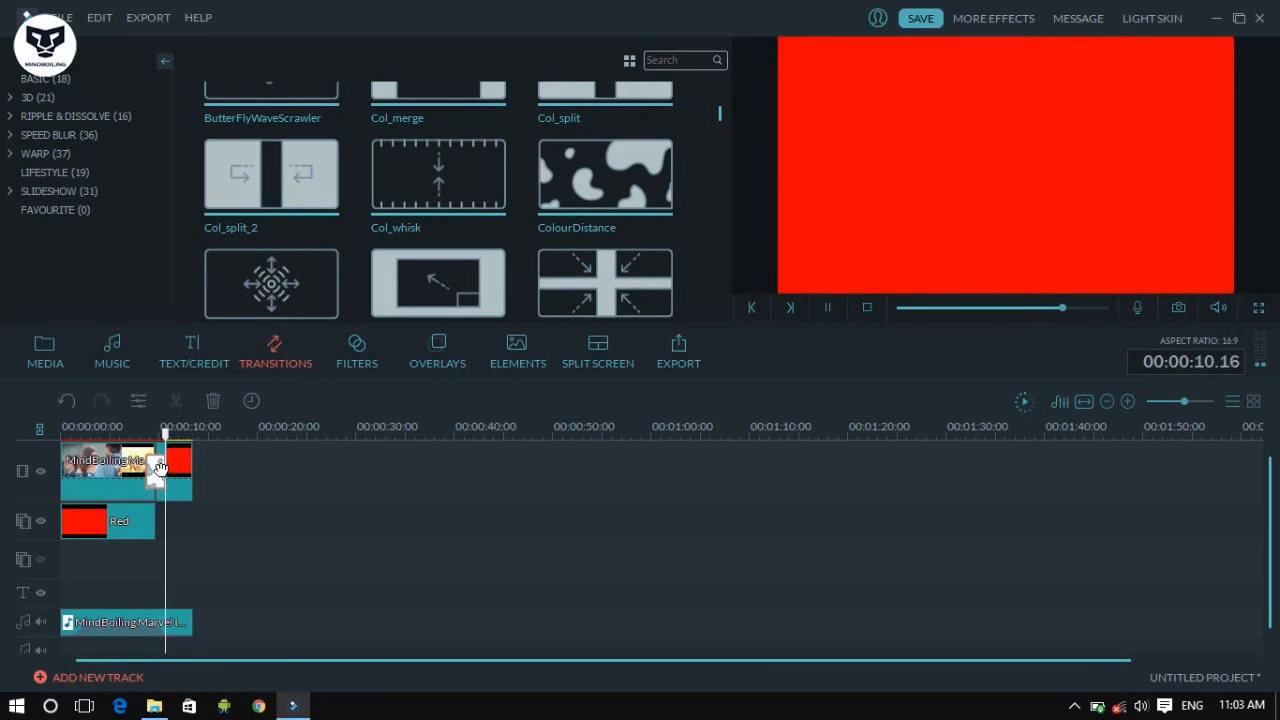
pyautogui.press('space')
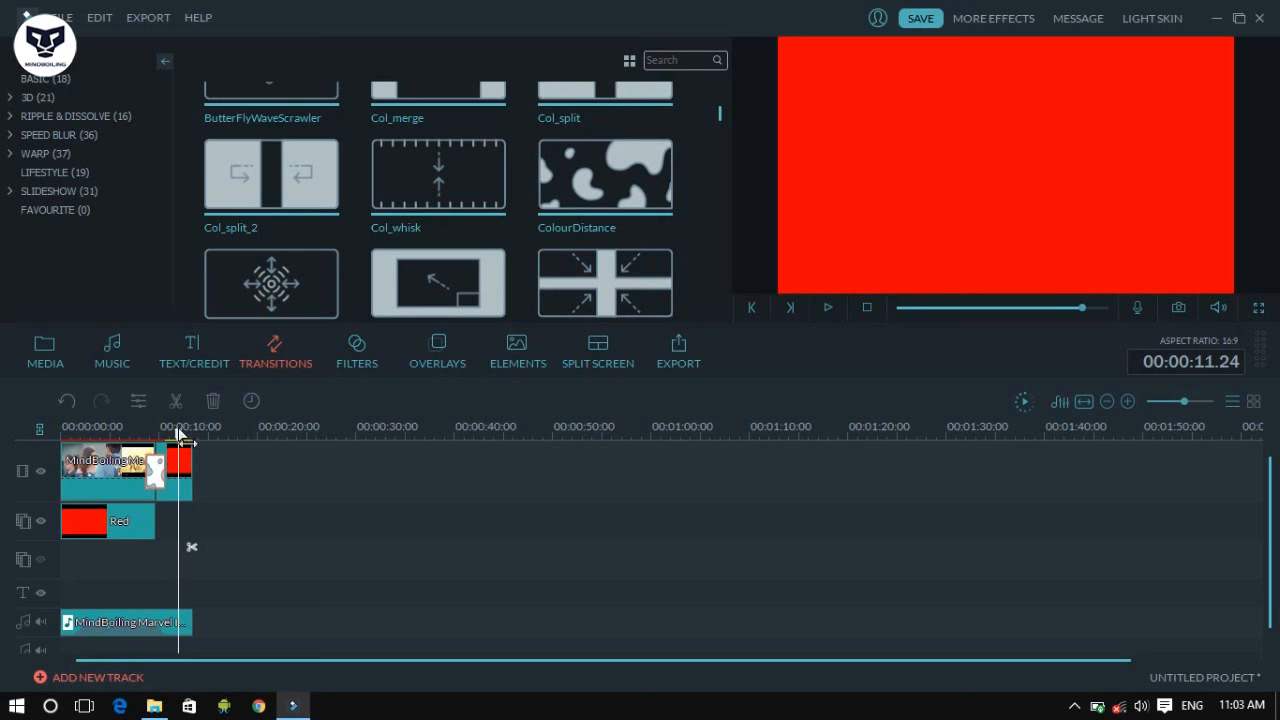
# Preview the transition from the draft video to the red clip and render the timeline
pyautogui.moveTo(182, 438); pyautogui.dragTo(50, 423)
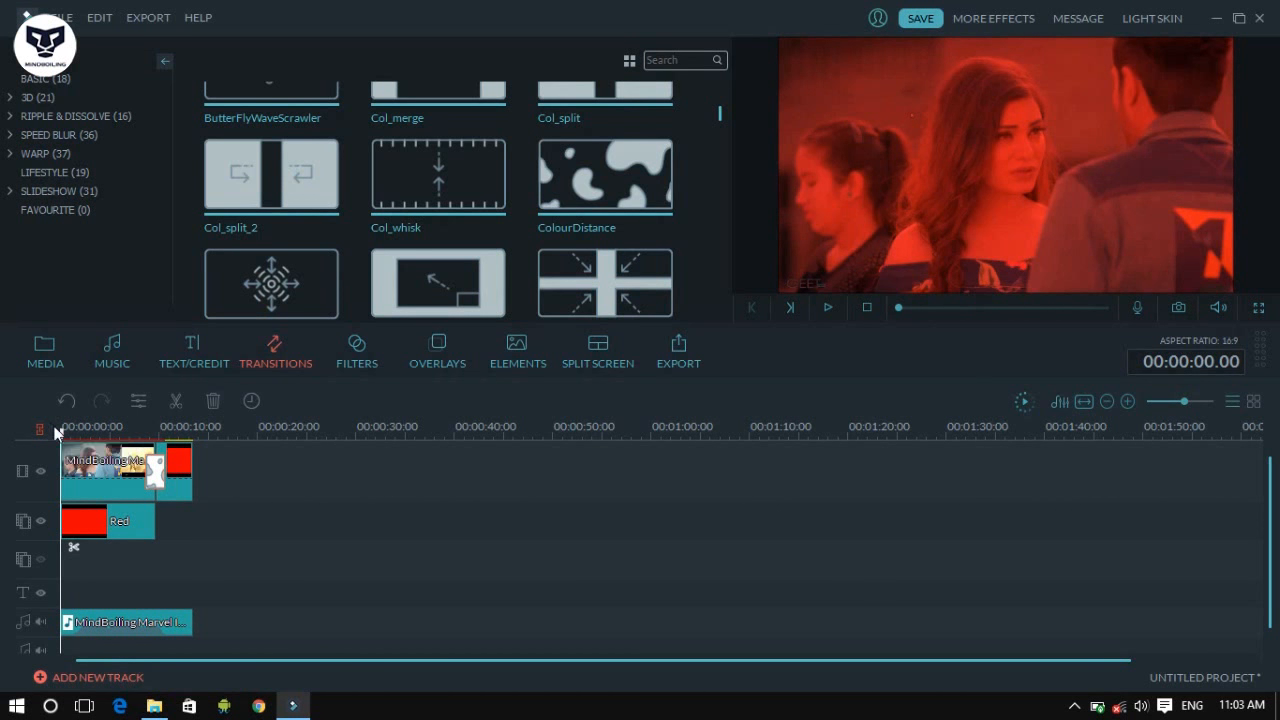
pyautogui.click(185, 367)
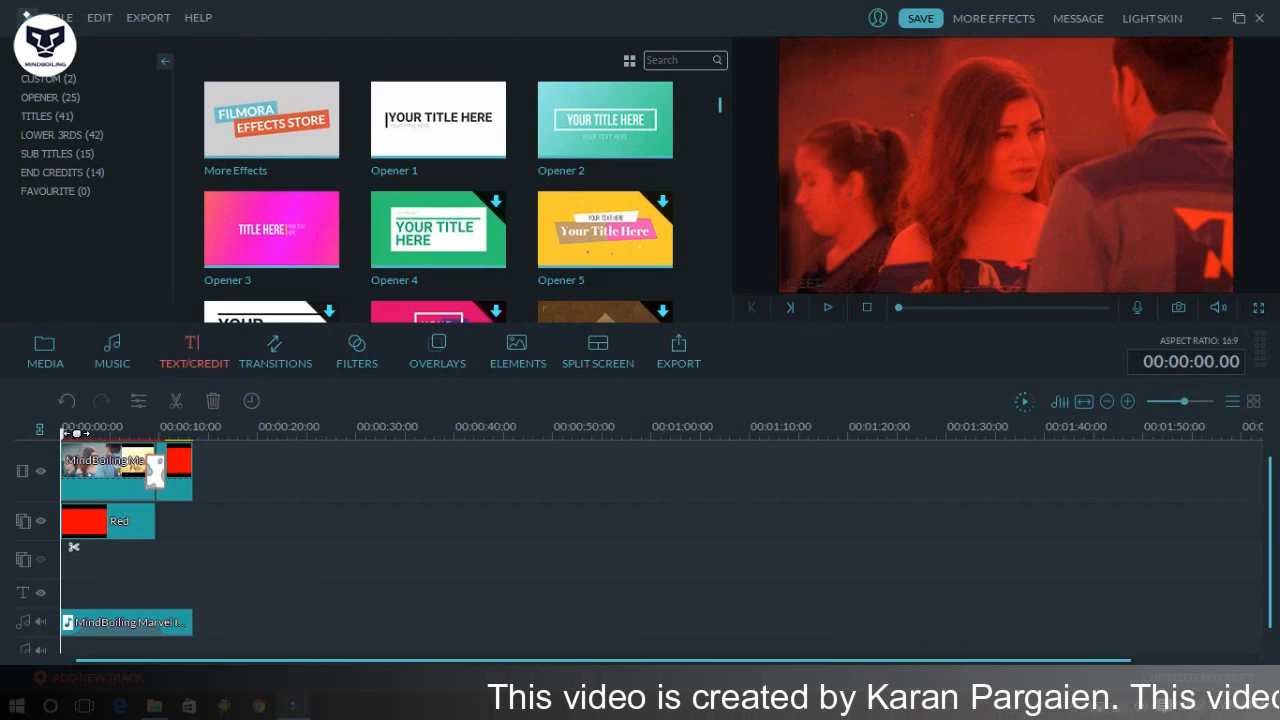
pyautogui.moveTo(70, 432); pyautogui.dragTo(150, 438)
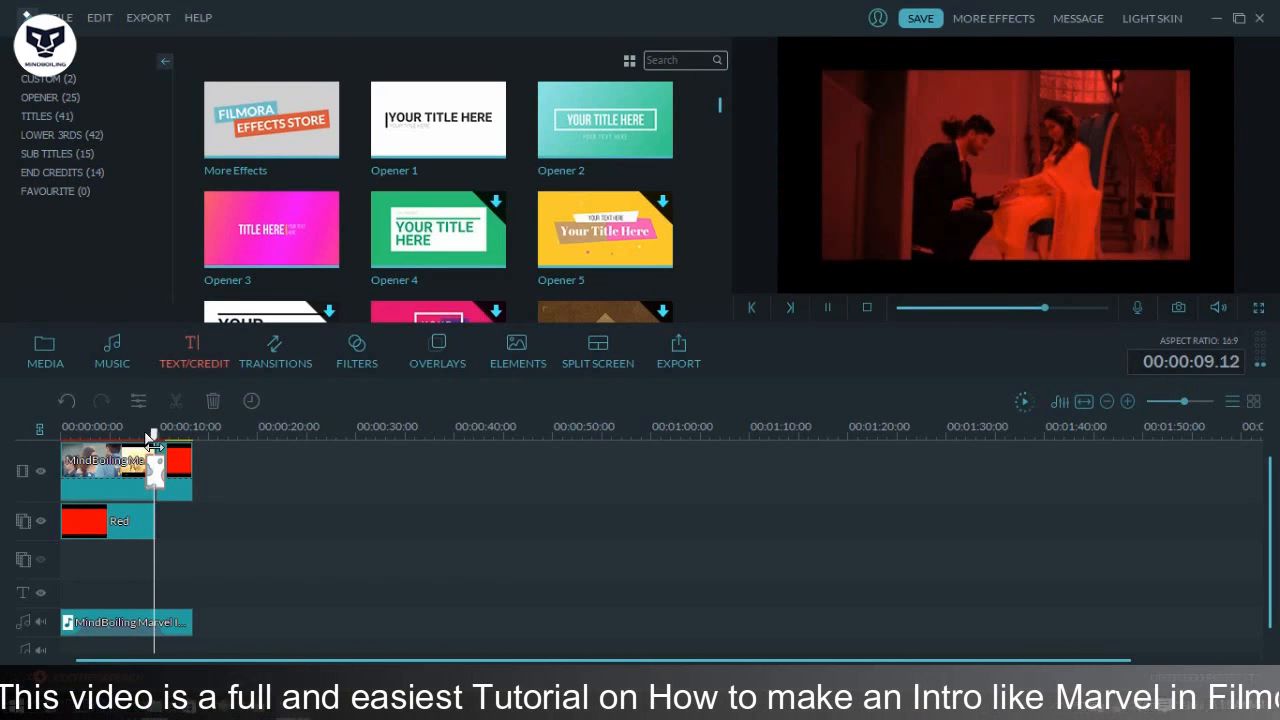
pyautogui.press('space')
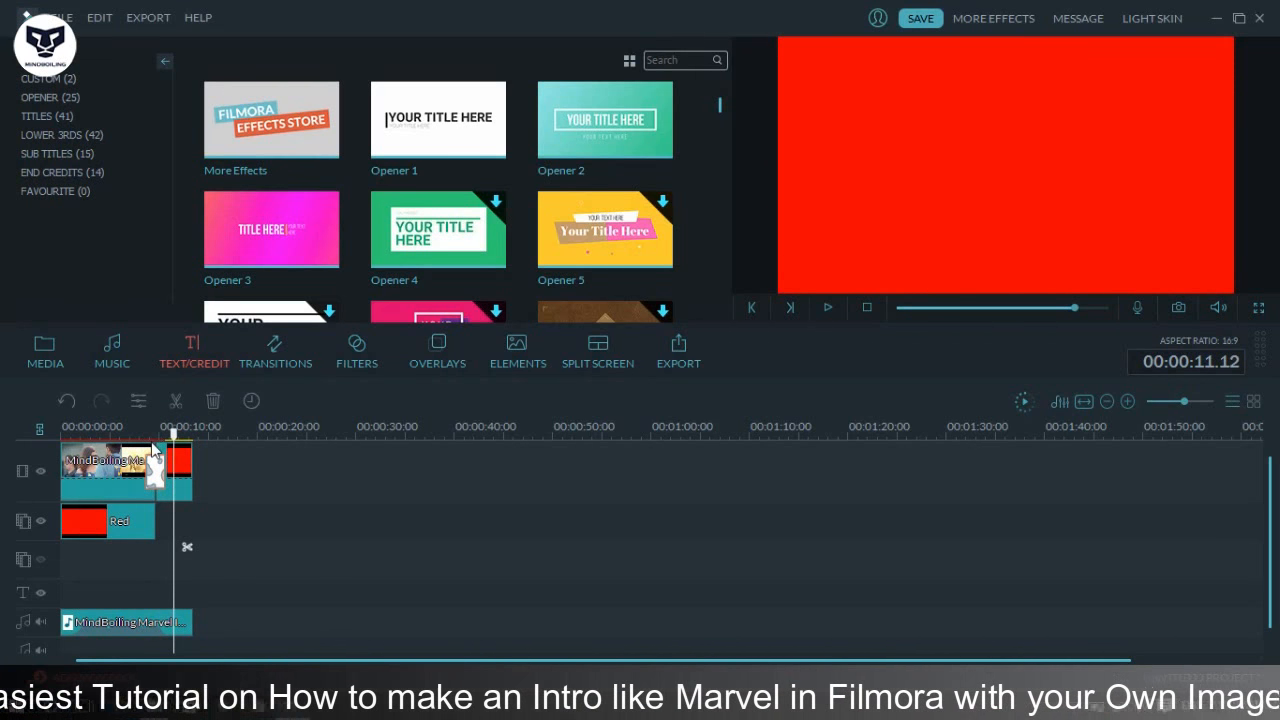
pyautogui.click(1025, 402)
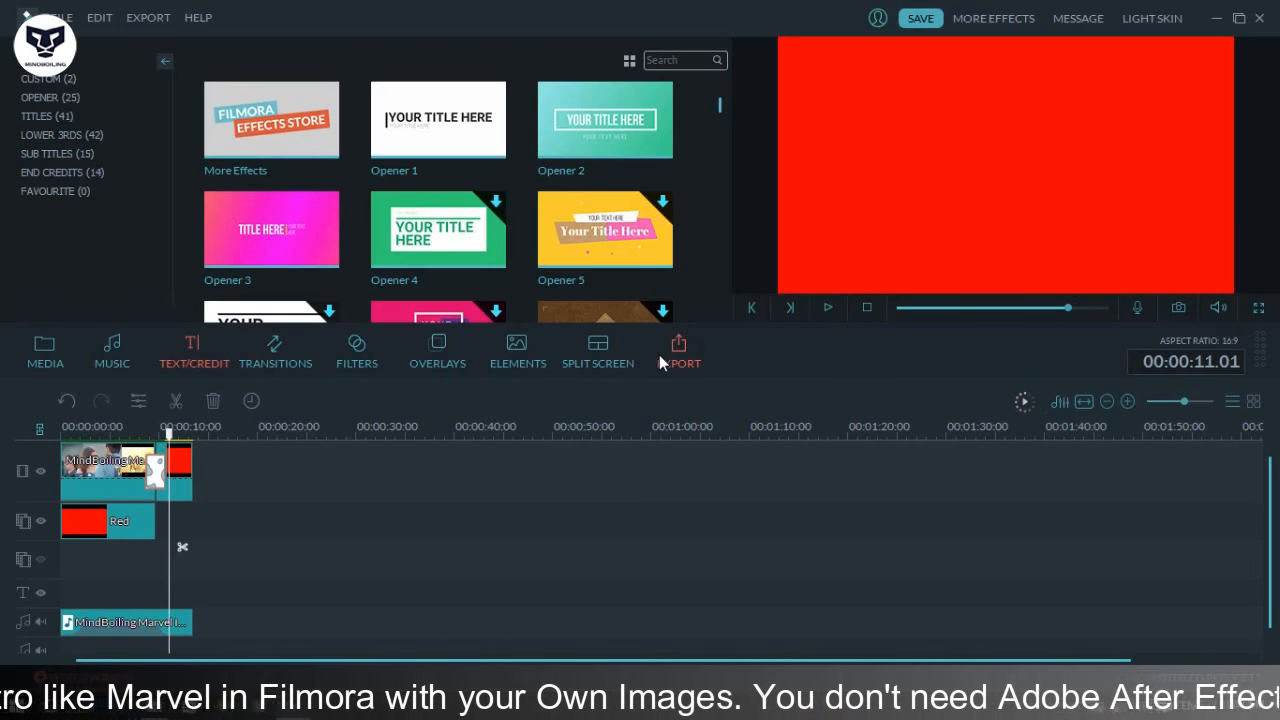
# Export the project to the Desktop as a WMV file named MindBoiling Marvel Intro BG and close the export windows
pyautogui.click(659, 355)
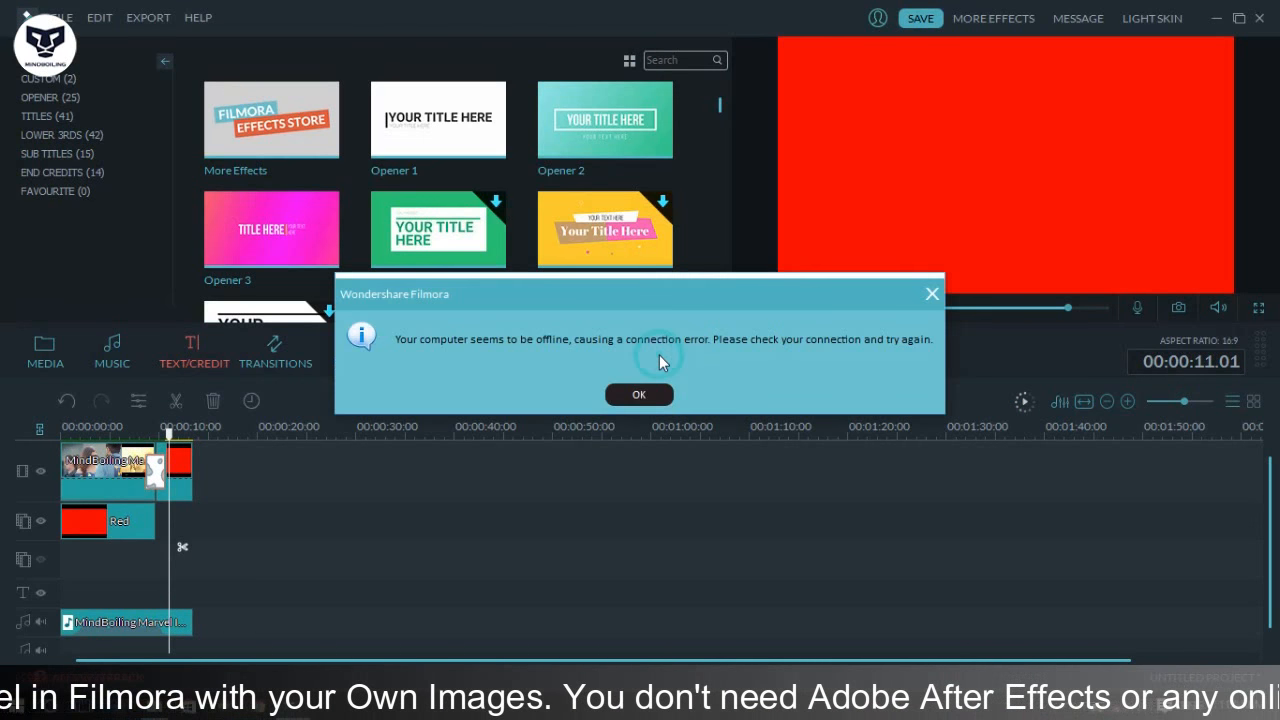
pyautogui.click(660, 394)
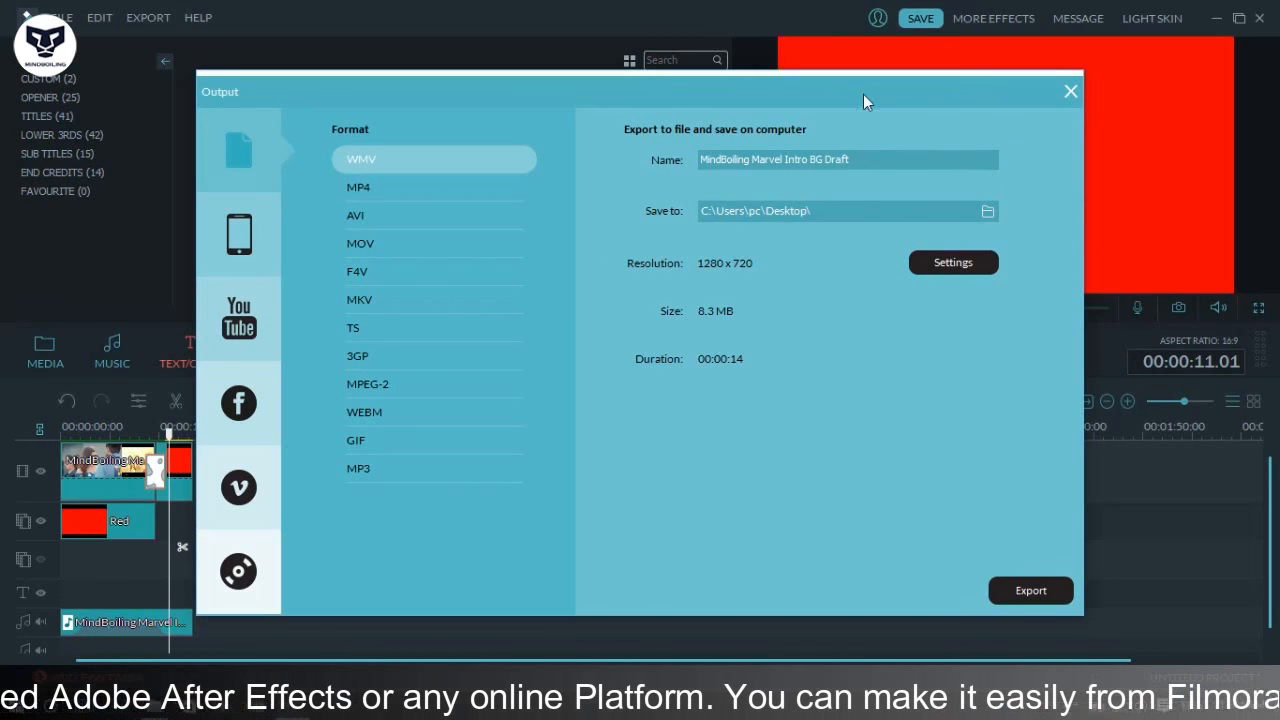
pyautogui.click(887, 157)
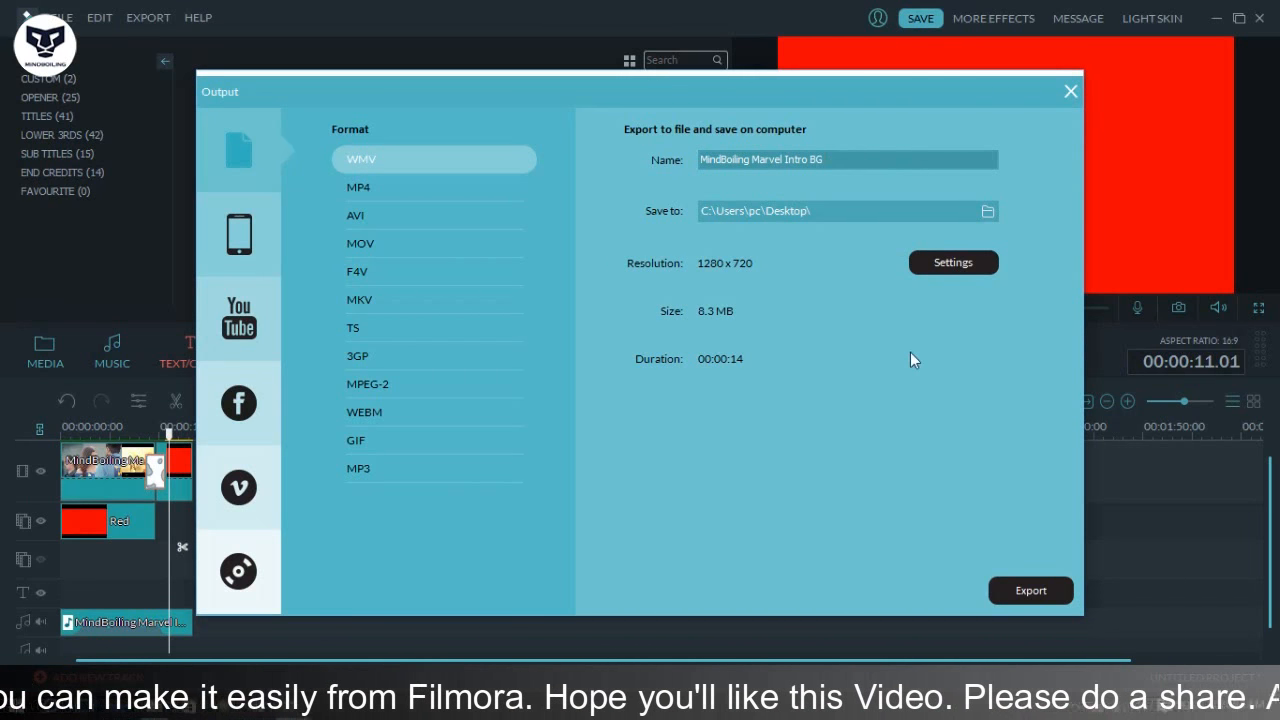
pyautogui.click(1031, 591)
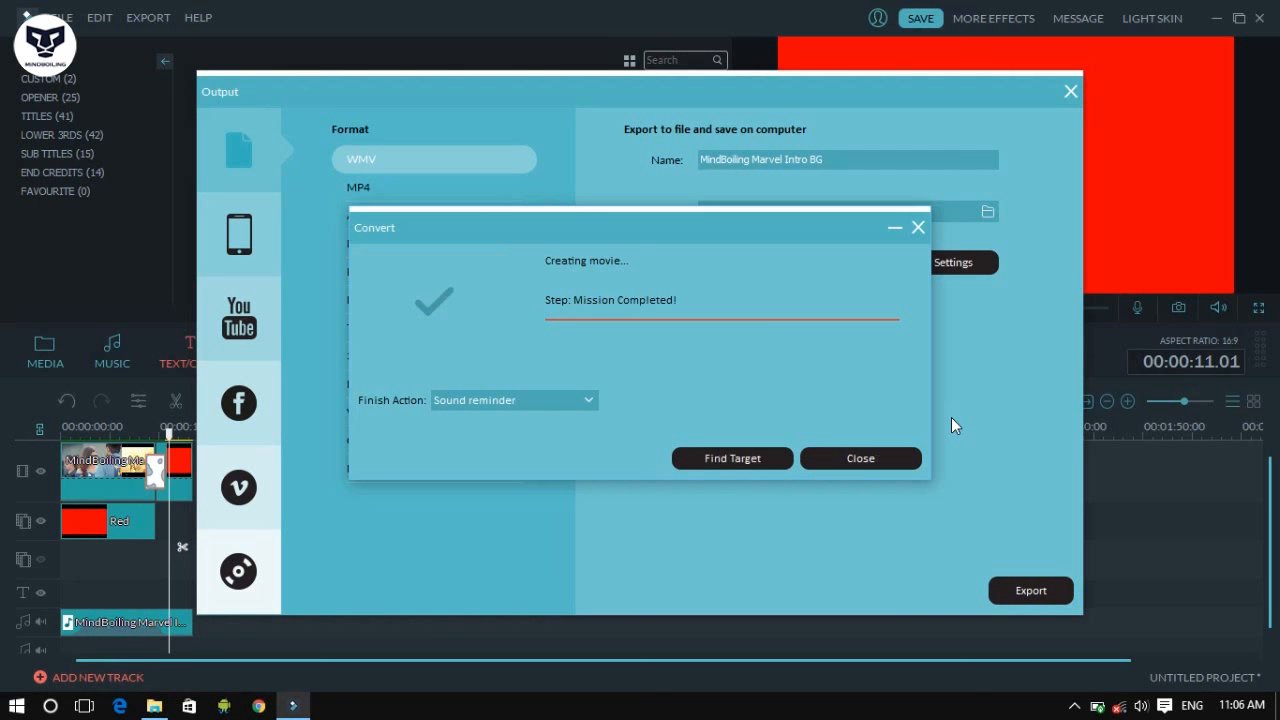
pyautogui.click(877, 458)
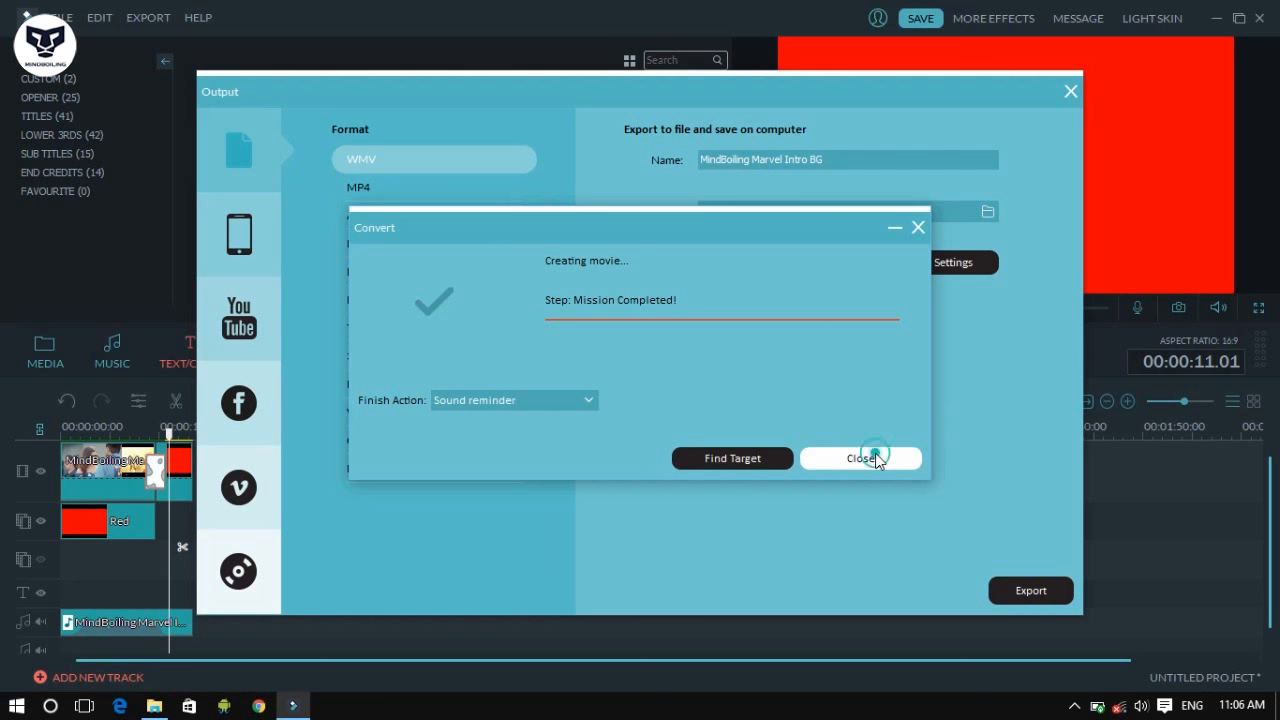
pyautogui.click(1070, 92)
# Delete all clips from the timeline and import MindBoiling Marvel Intro BG.wmv from the Desktop into the media library
pyautogui.moveTo(317, 624); pyautogui.dragTo(90, 480)
pyautogui.press('Delete')
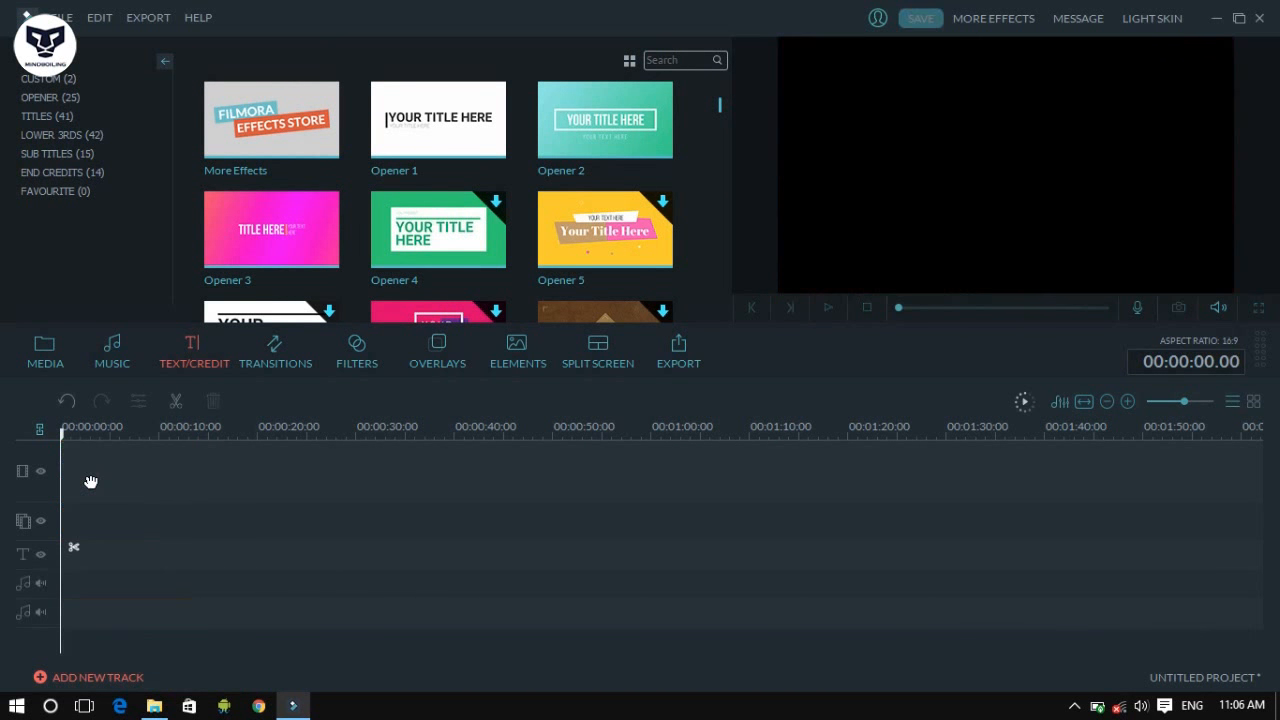
pyautogui.click(46, 370)
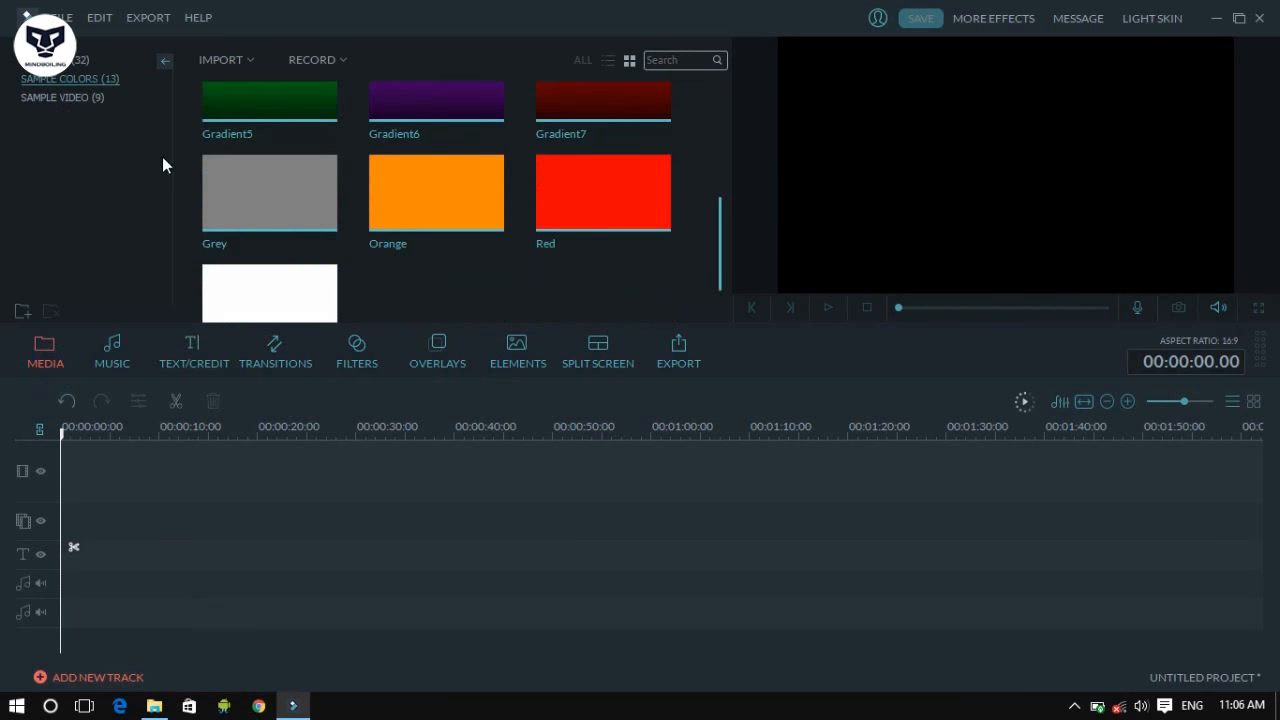
pyautogui.click(103, 61)
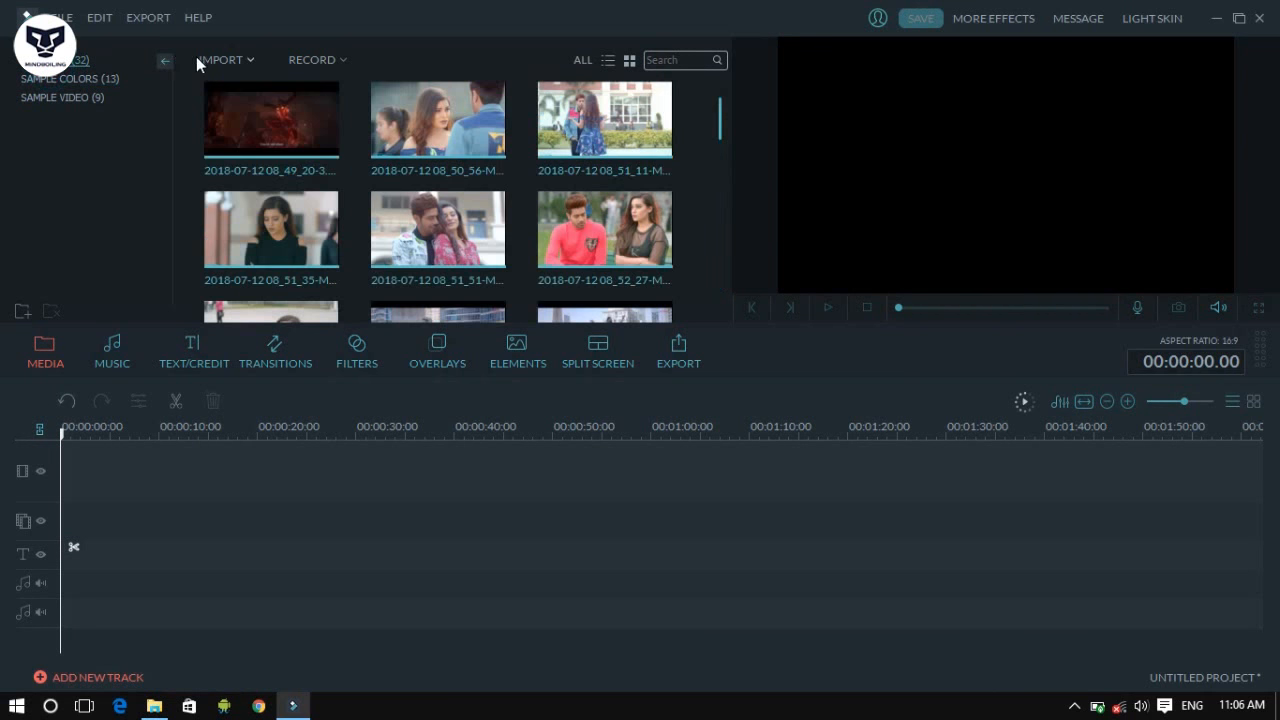
pyautogui.click(202, 60)
pyautogui.click(229, 80)
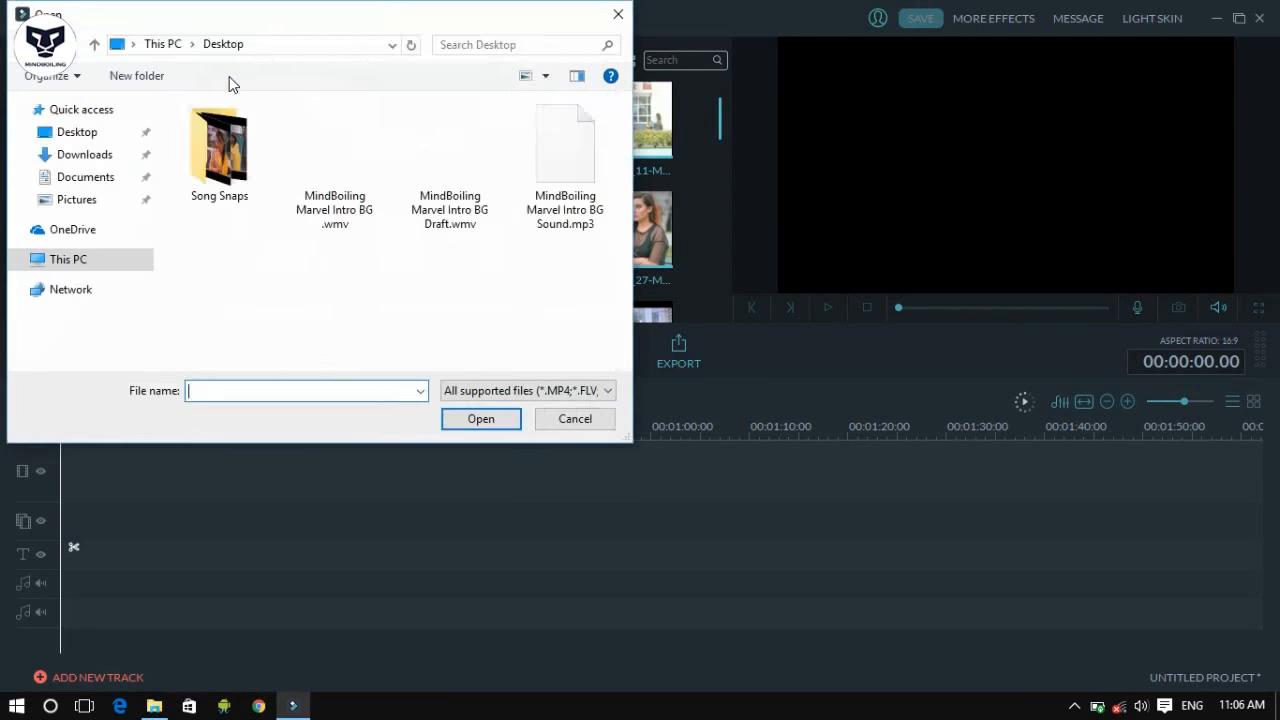
pyautogui.doubleClick(304, 158)
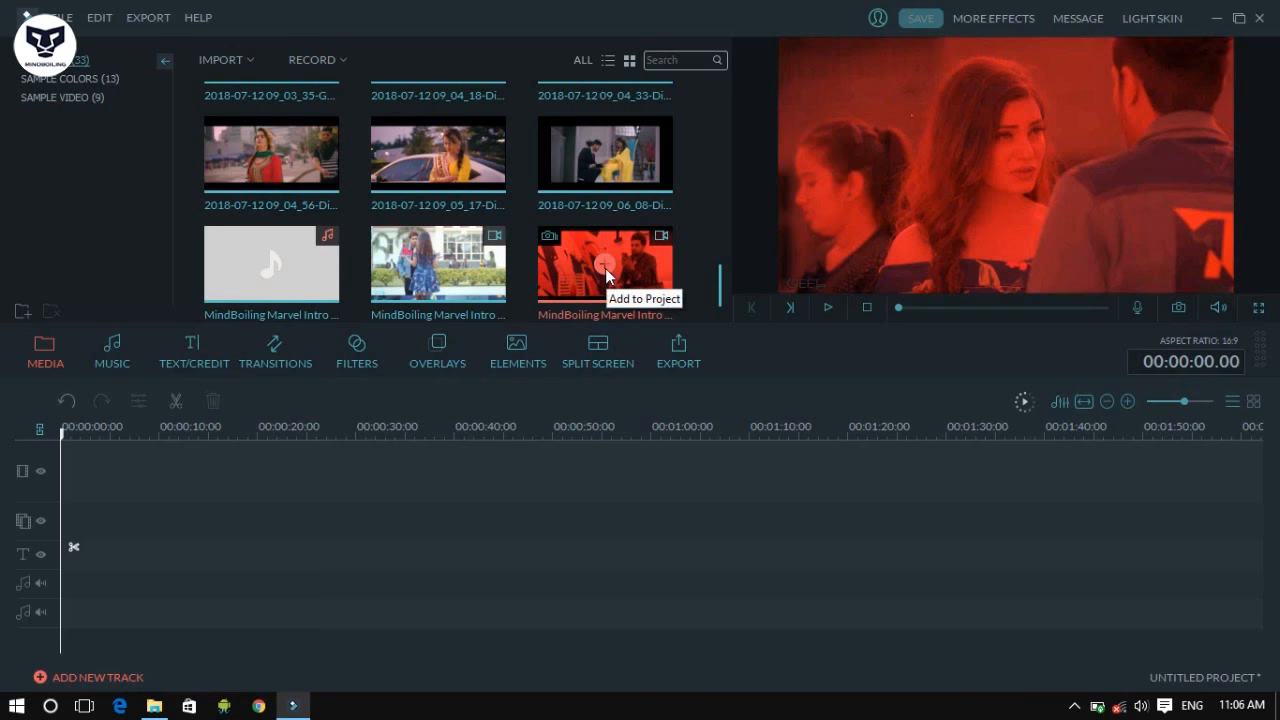
# Add the imported MindBoiling Marvel Intro BG video to the timeline and preview it
pyautogui.click(605, 265)
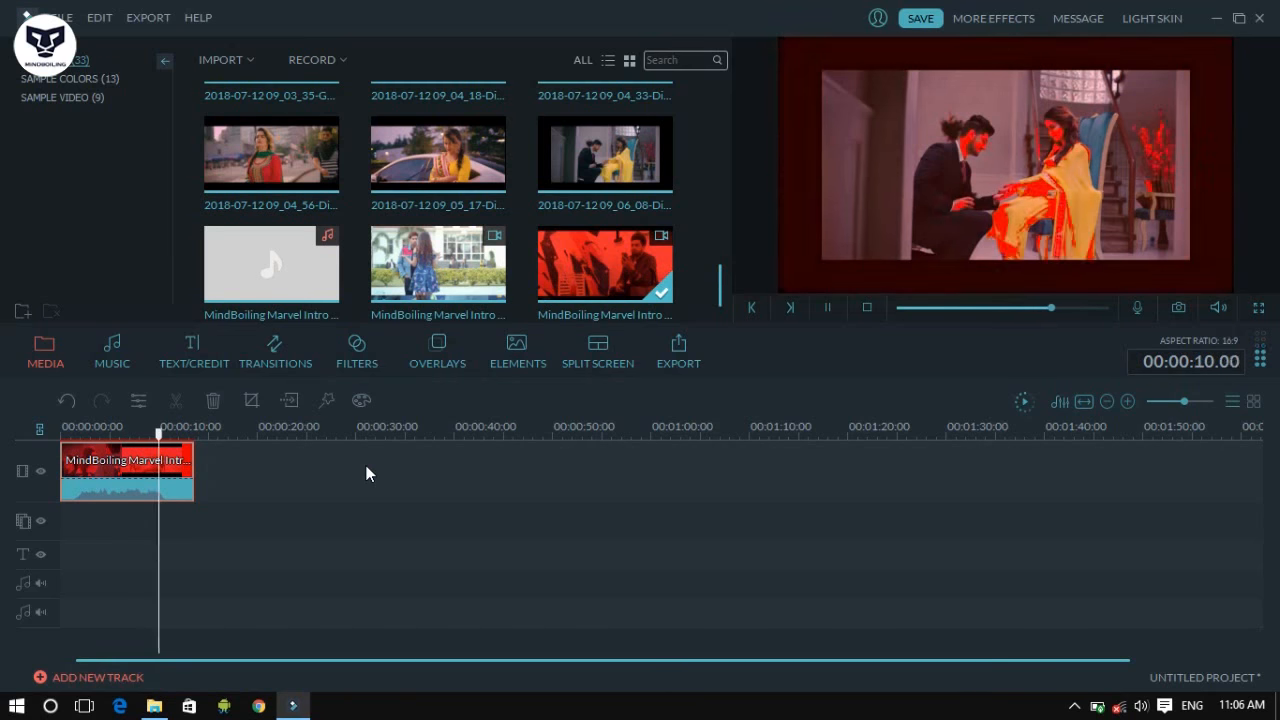
pyautogui.press('space')
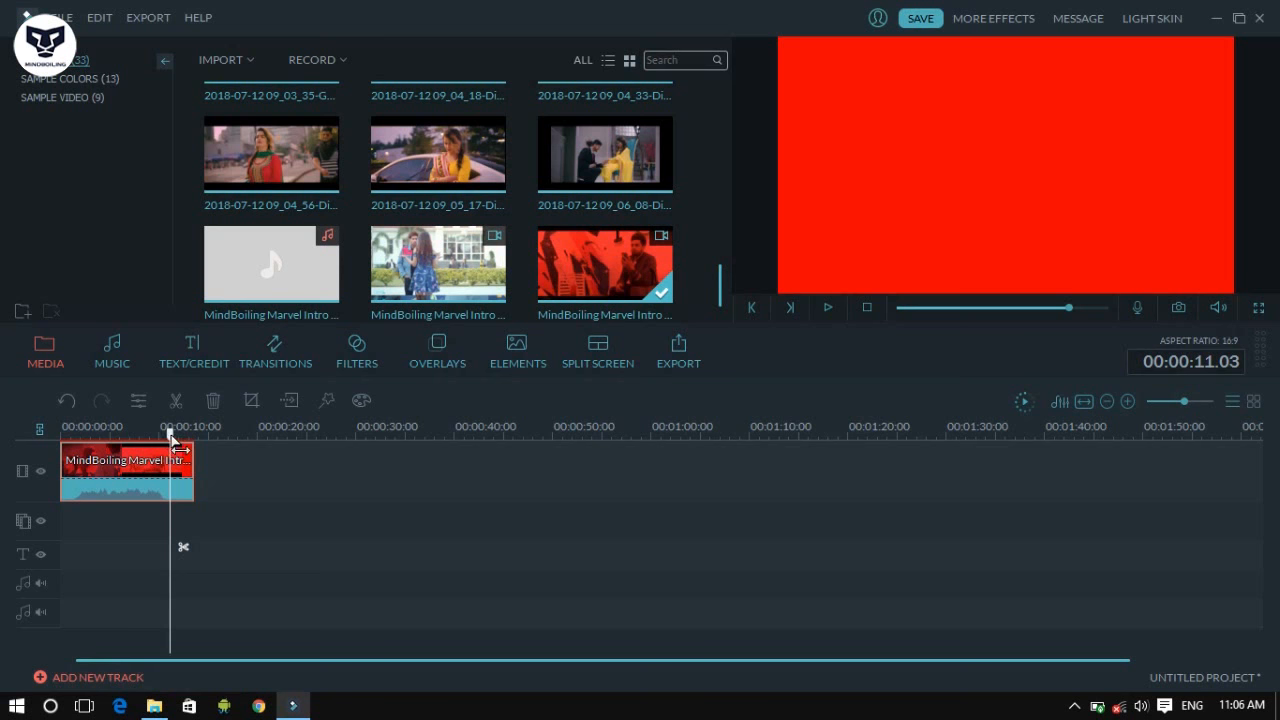
pyautogui.moveTo(170, 432); pyautogui.dragTo(159, 437)
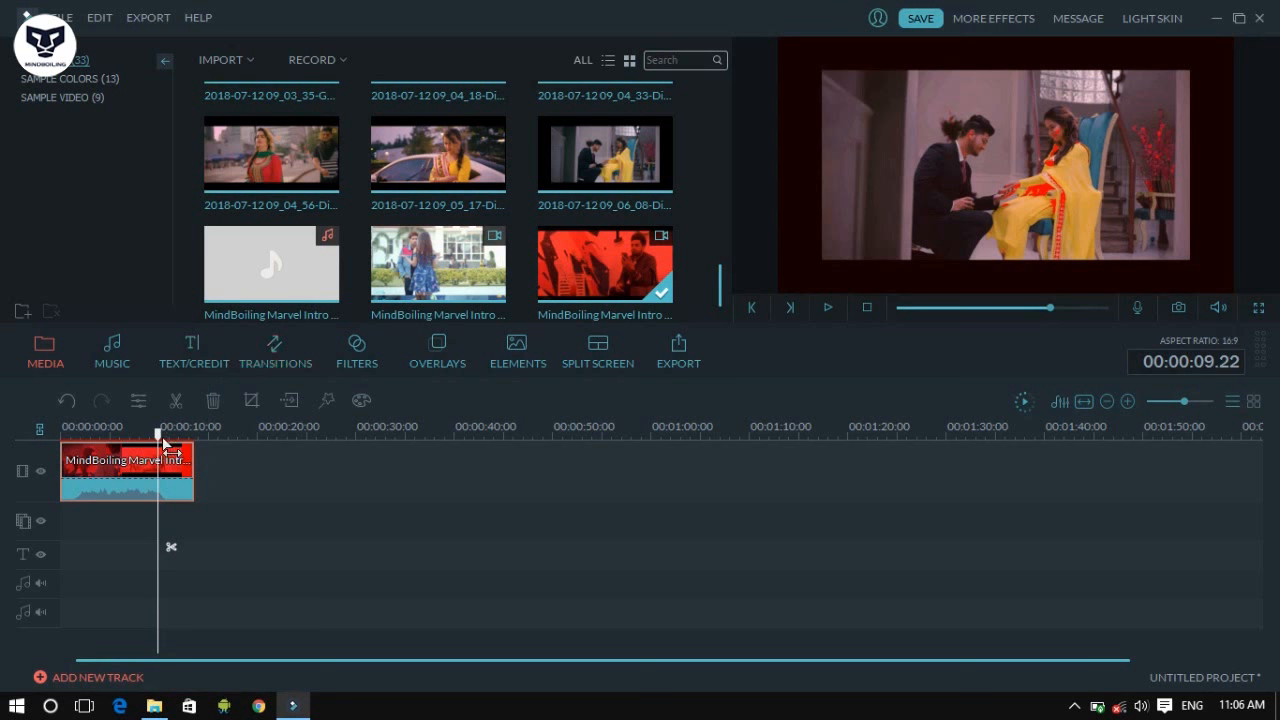
pyautogui.moveTo(162, 440); pyautogui.dragTo(63, 438)
# Add the Cinema 21:9 overlay, extend it to the full length of the video and preview the result
pyautogui.click(468, 354)
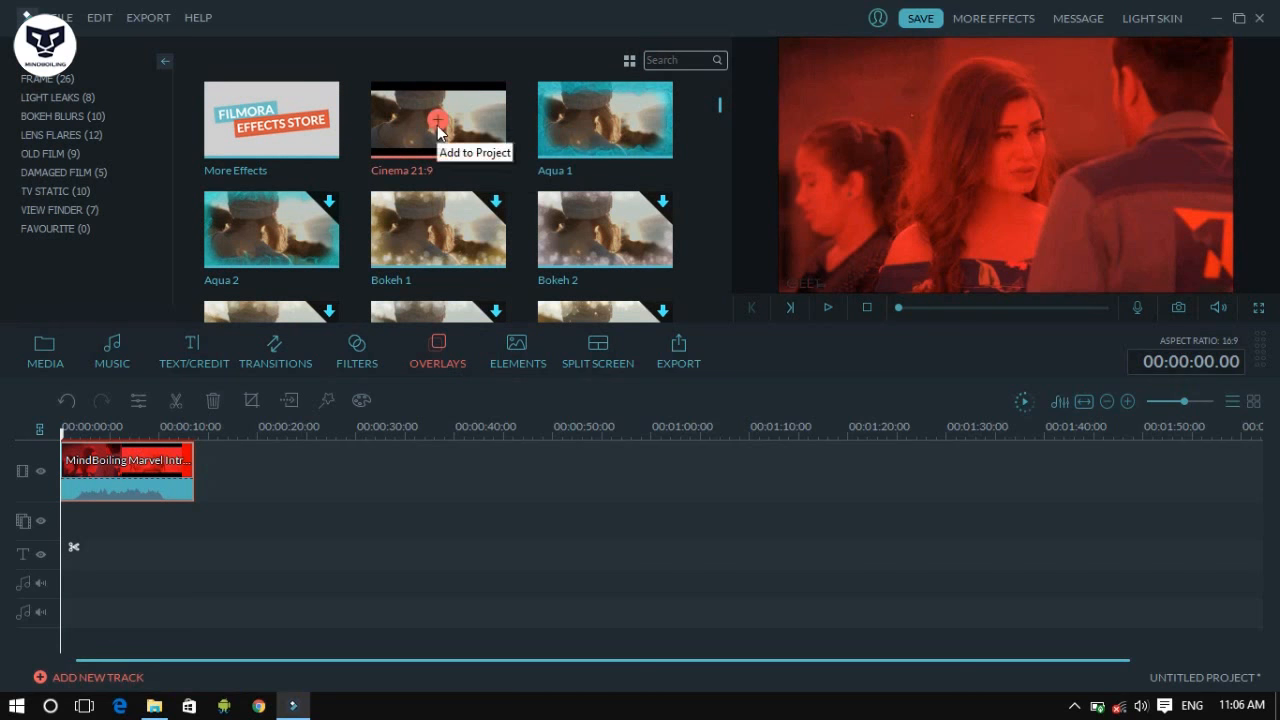
pyautogui.click(437, 121)
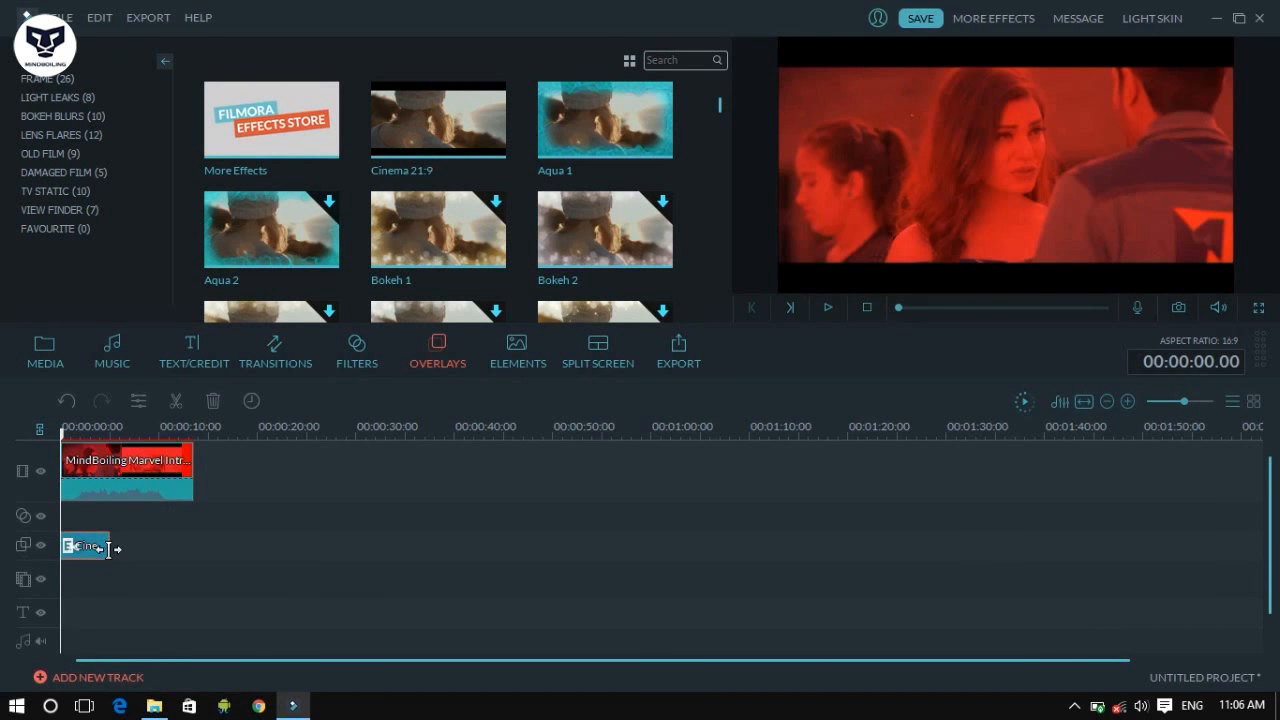
pyautogui.moveTo(108, 546); pyautogui.dragTo(188, 538)
pyautogui.click(63, 430)
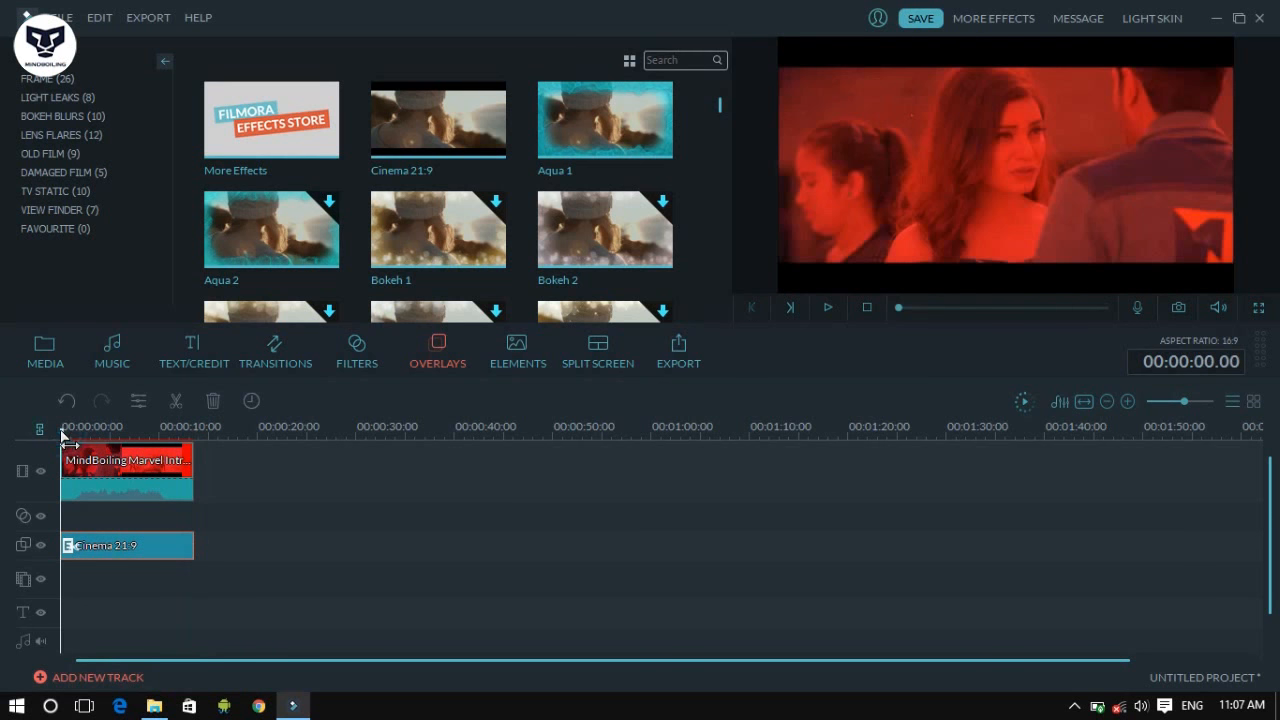
pyautogui.press('space')
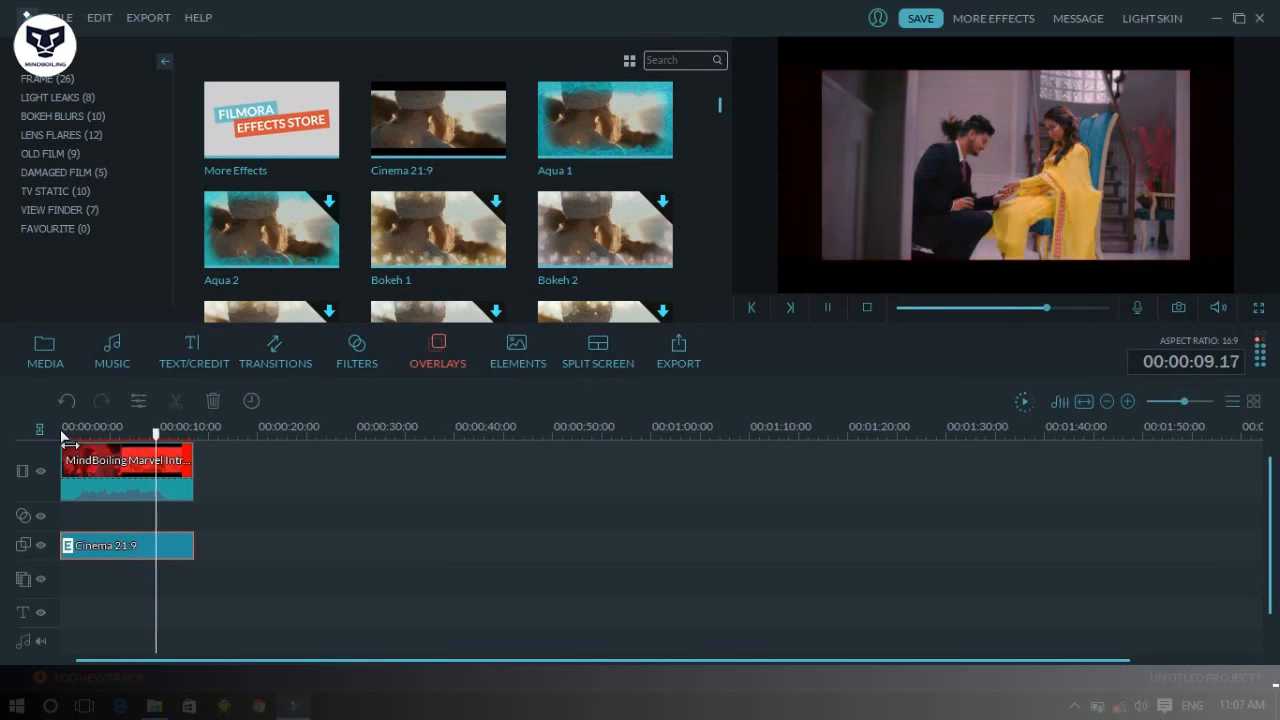
pyautogui.press('space')
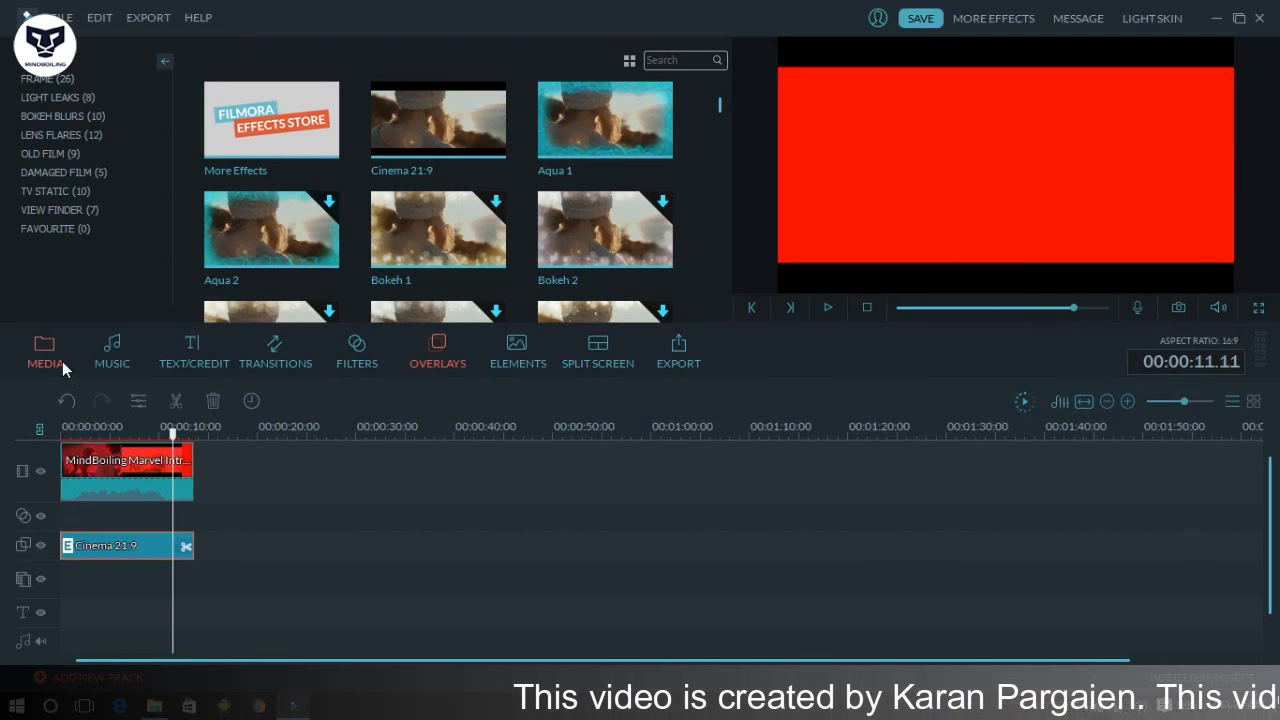
# Place the Credits 4 end credit on the text track about one second in and replace its text with SONGS
pyautogui.click(174, 362)
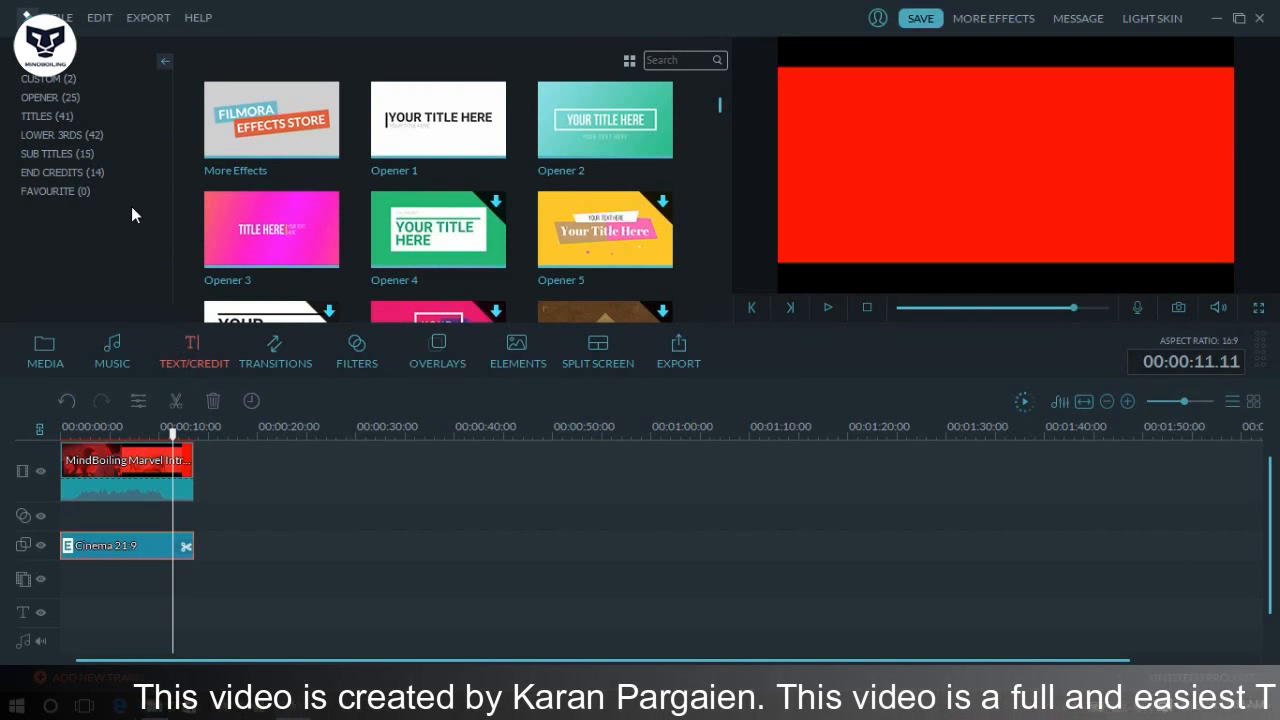
pyautogui.click(67, 170)
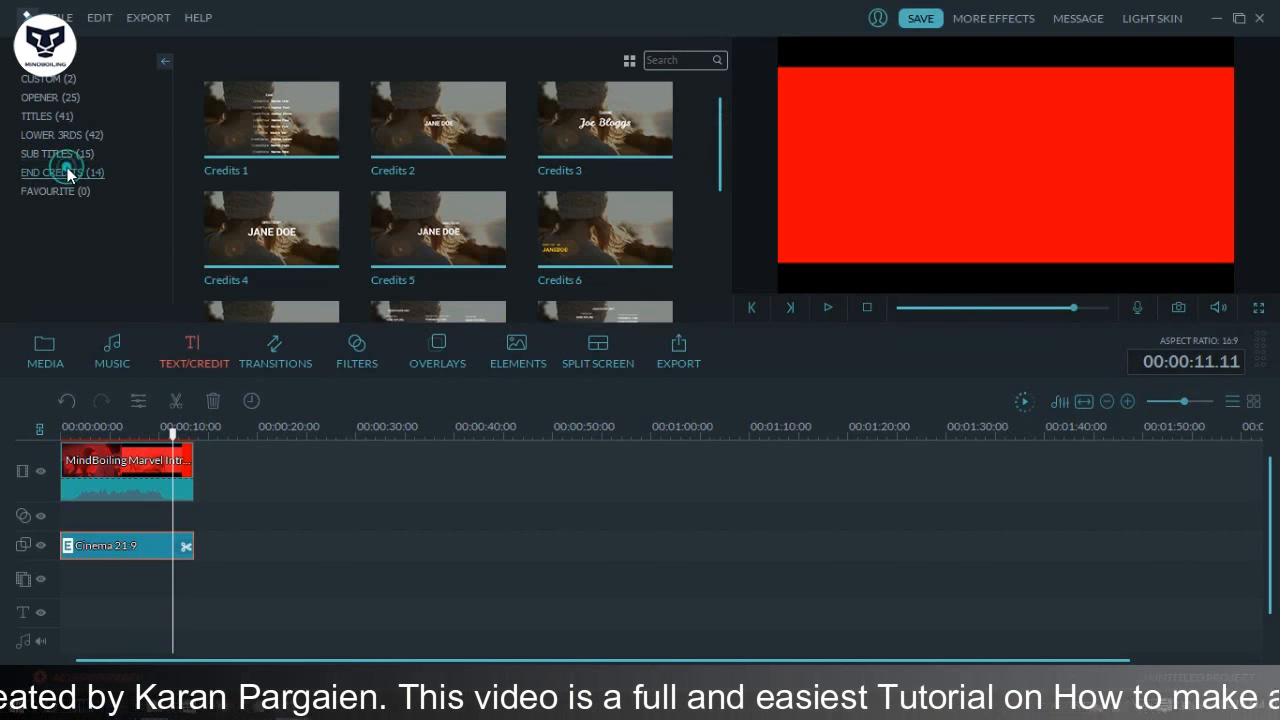
pyautogui.click(273, 230)
pyautogui.moveTo(273, 230); pyautogui.dragTo(74, 608)
pyautogui.doubleClick(100, 613)
pyautogui.hotkey('ctrl', 'a')
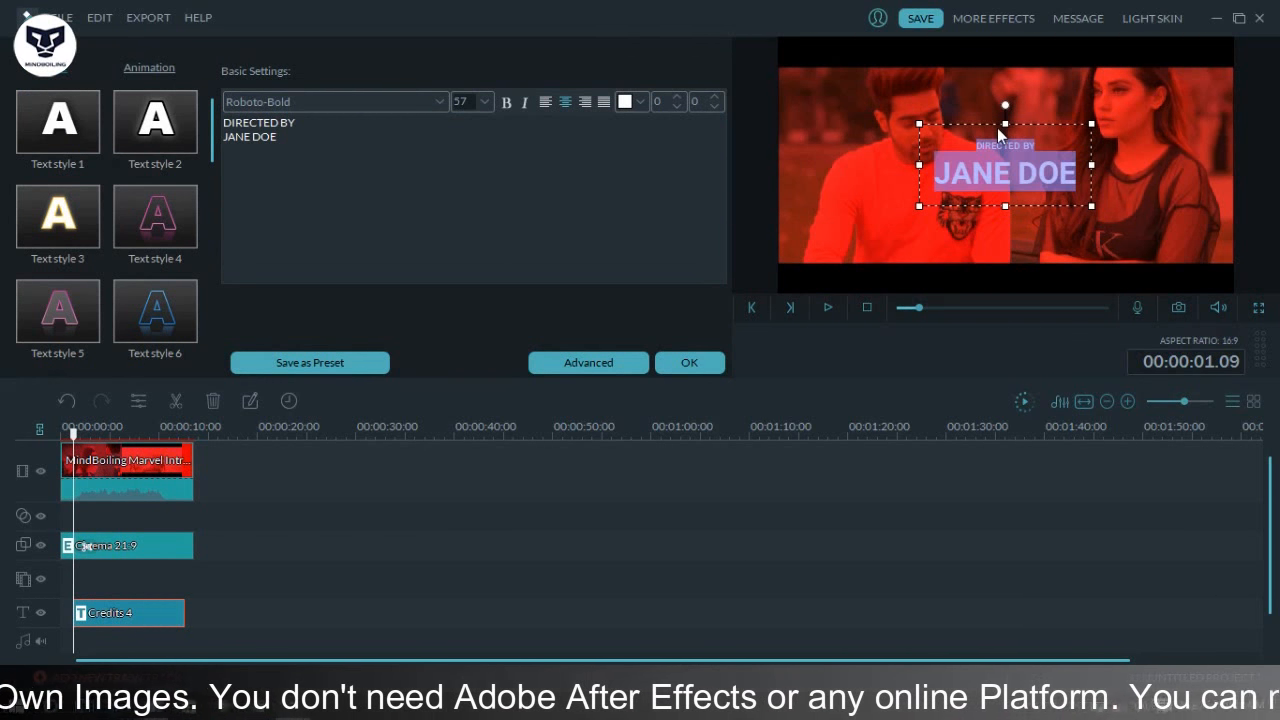
pyautogui.write('SONGS')
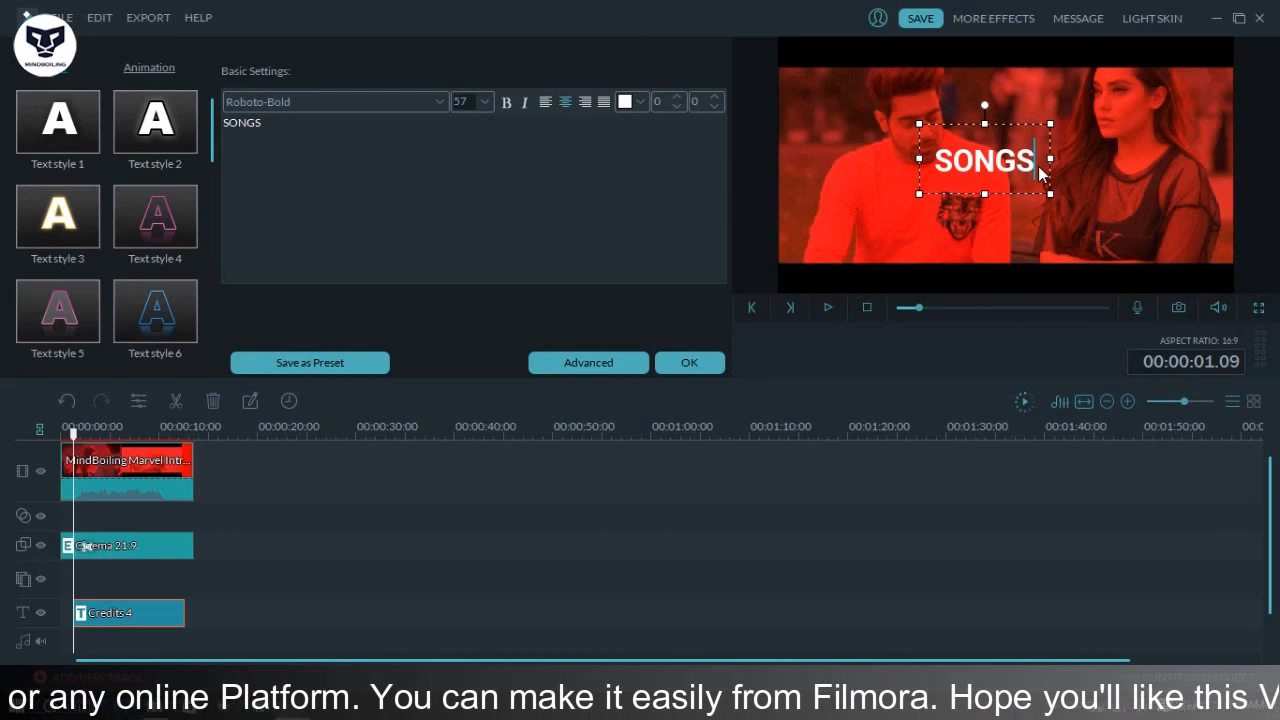
# Set the title's font to Impact and enlarge its text box in the preview
pyautogui.doubleClick(1036, 172)
pyautogui.click(440, 102)
pyautogui.scroll(-3, 441, 118)
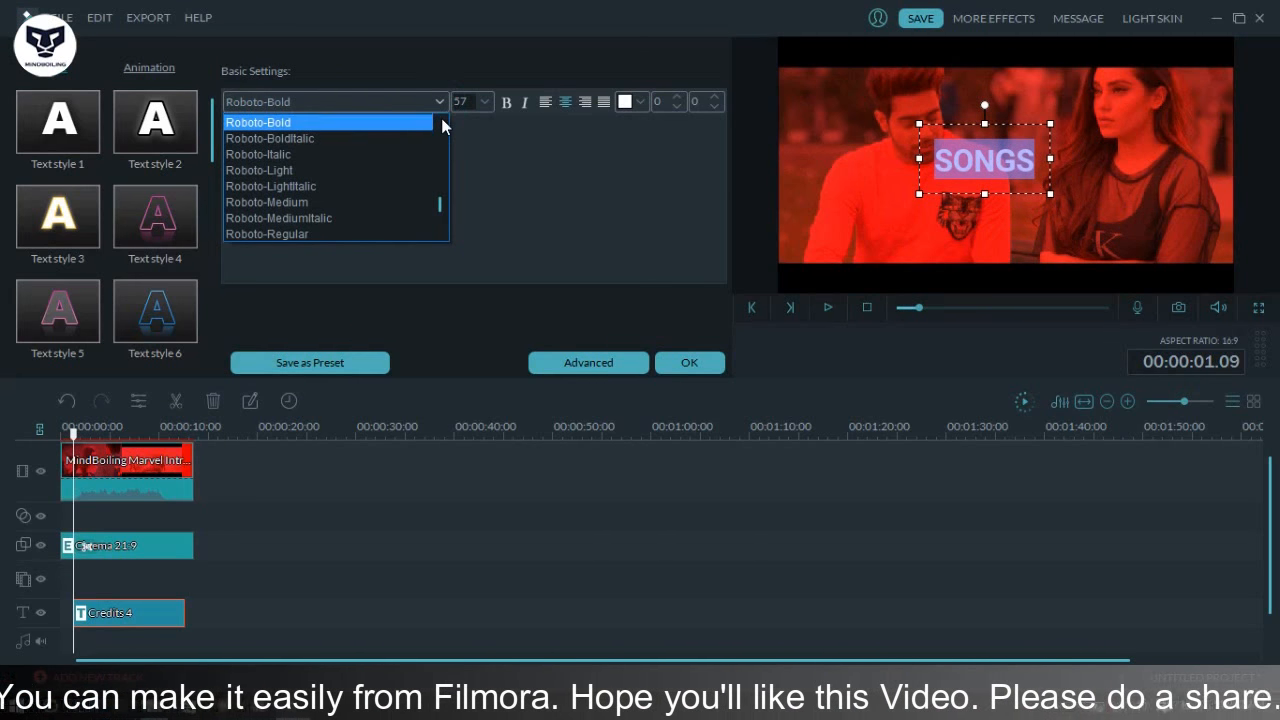
pyautogui.scroll(5, 441, 118)
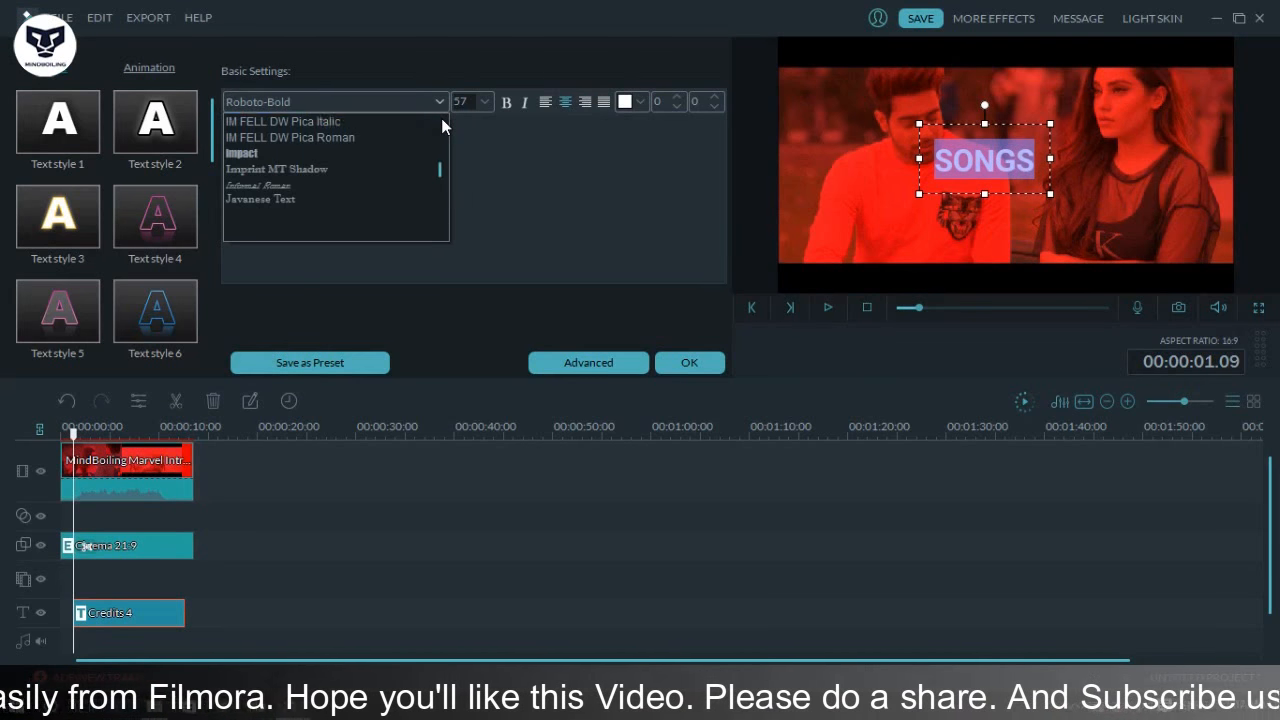
pyautogui.click(358, 148)
pyautogui.moveTo(1022, 193); pyautogui.dragTo(1101, 237)
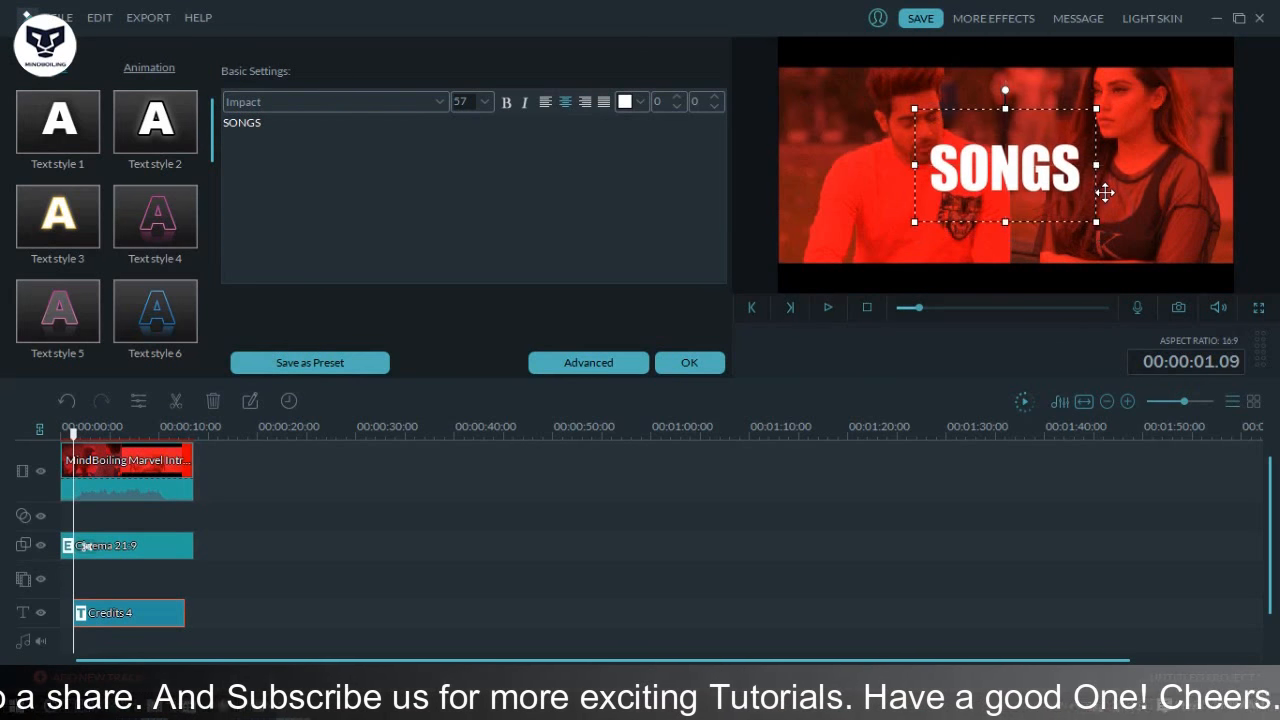
# Replace the title text with MELODY, then enlarge it slightly and centre it horizontally in the frame
pyautogui.press('BackSpace')
pyautogui.press('BackSpace')
pyautogui.press('BackSpace')
pyautogui.press('BackSpace')
pyautogui.press('BackSpace')
pyautogui.write('MELODY')
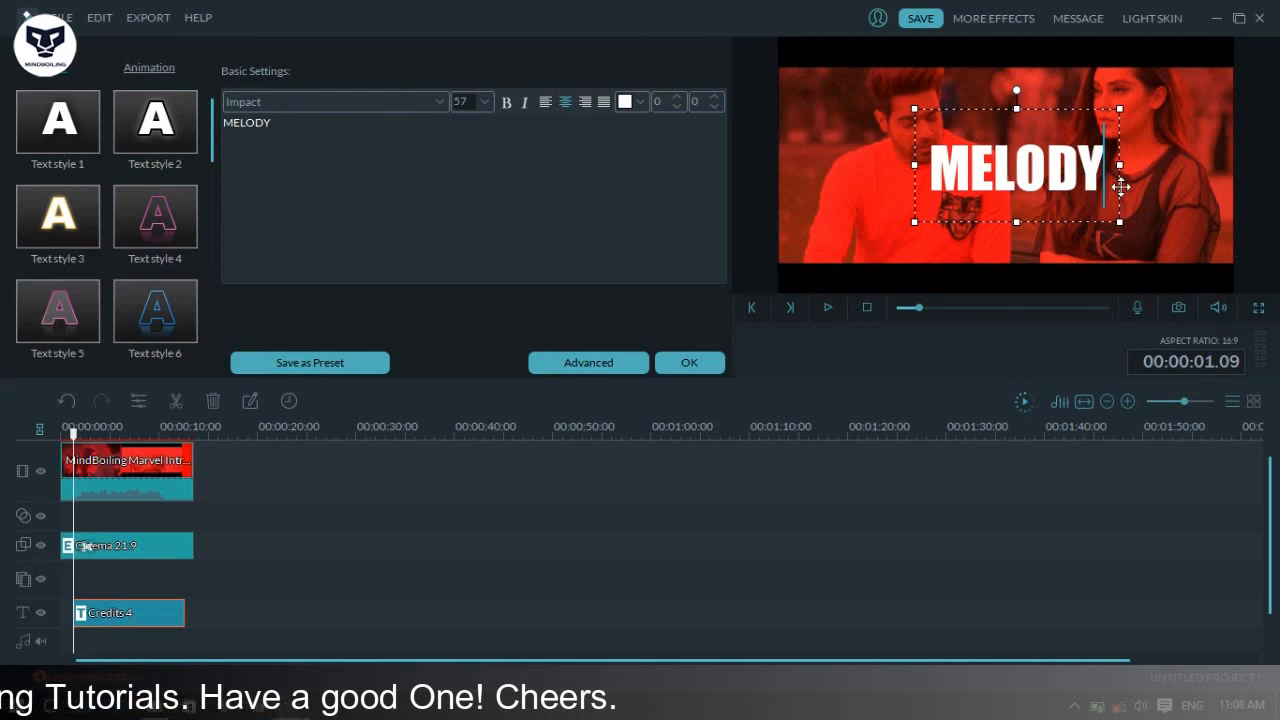
pyautogui.moveTo(1120, 186)
pyautogui.mouseDown()
pyautogui.moveTo(1111, 177)
pyautogui.moveTo(1113, 225)
pyautogui.moveTo(1131, 234)
pyautogui.moveTo(1123, 191)
pyautogui.mouseUp()
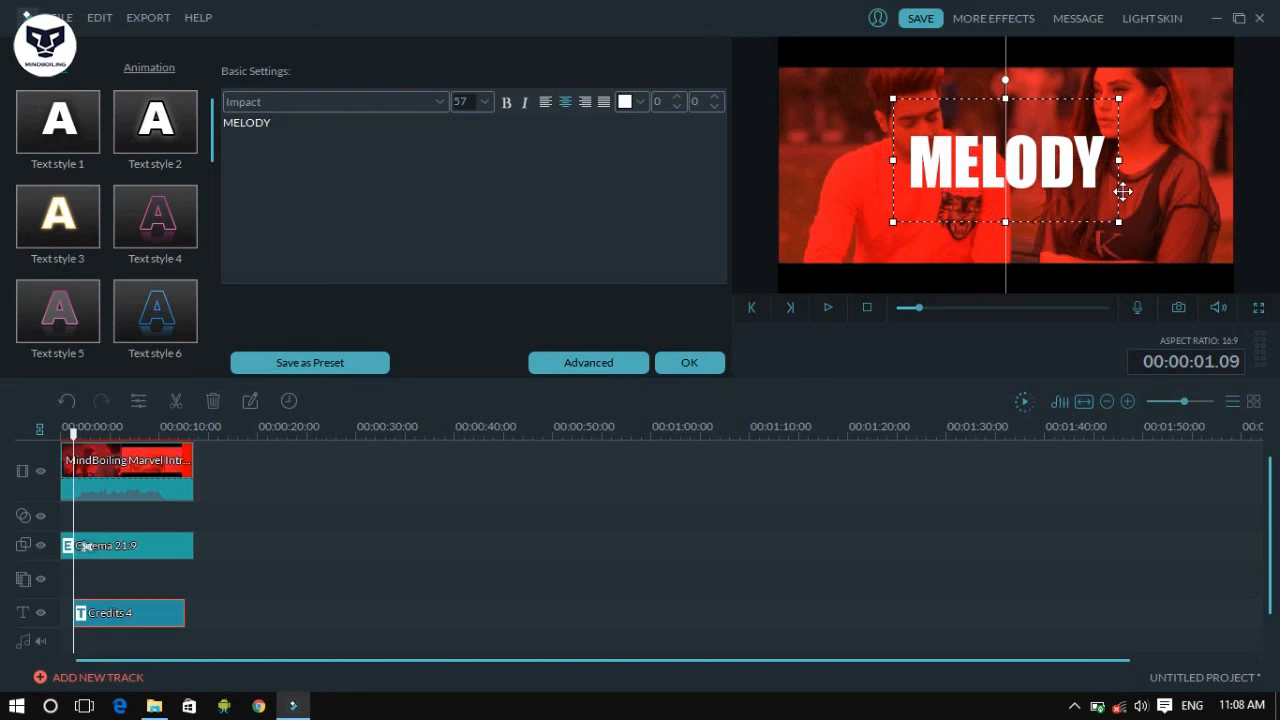
# Nudge the MELODY title slightly upward in the advanced text editor and add a Line shape
pyautogui.click(586, 364)
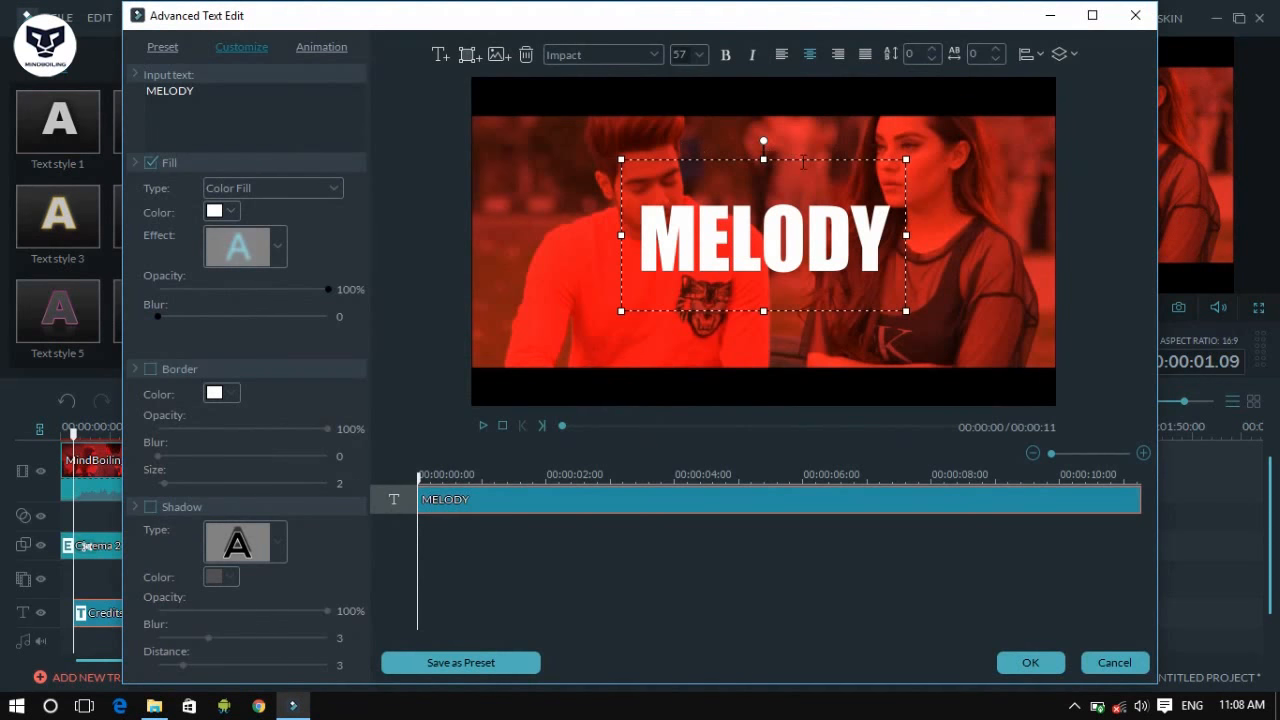
pyautogui.moveTo(909, 259); pyautogui.dragTo(909, 254)
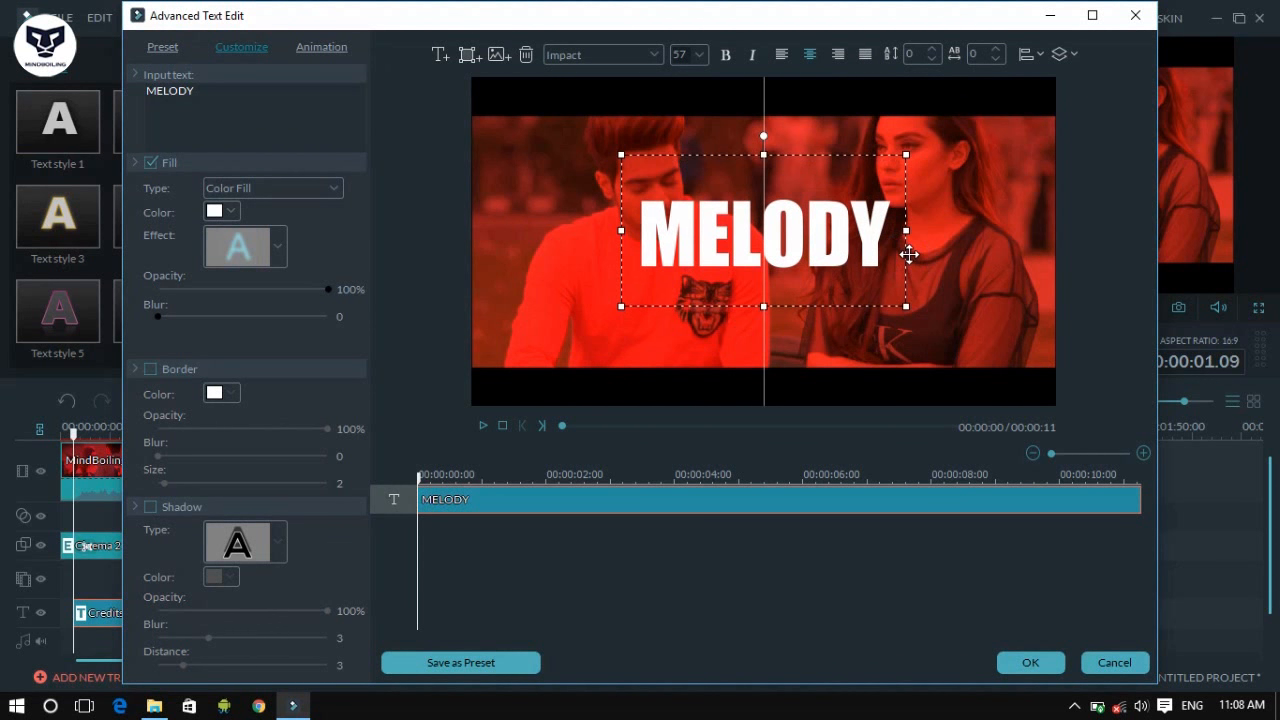
pyautogui.click(469, 58)
pyautogui.click(390, 228)
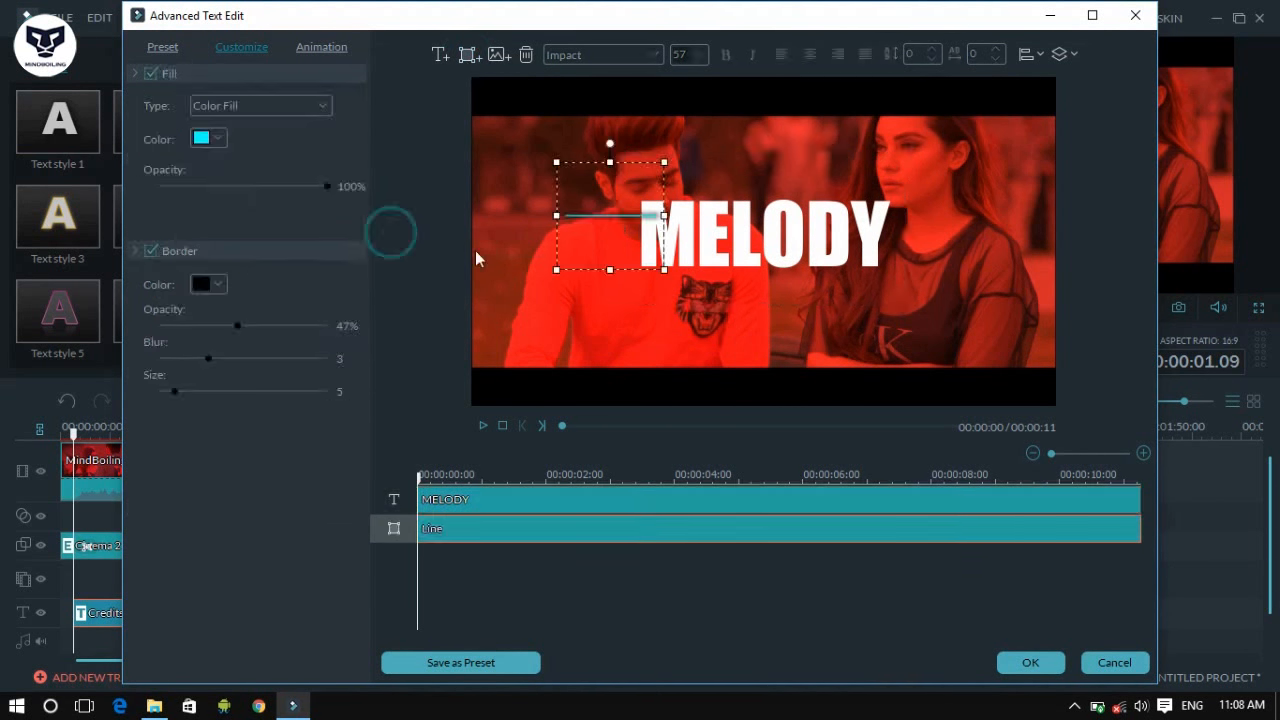
# Stretch the line to the width of MELODY, place it just beneath the title and set its fill colour to white
pyautogui.moveTo(621, 240); pyautogui.dragTo(856, 276)
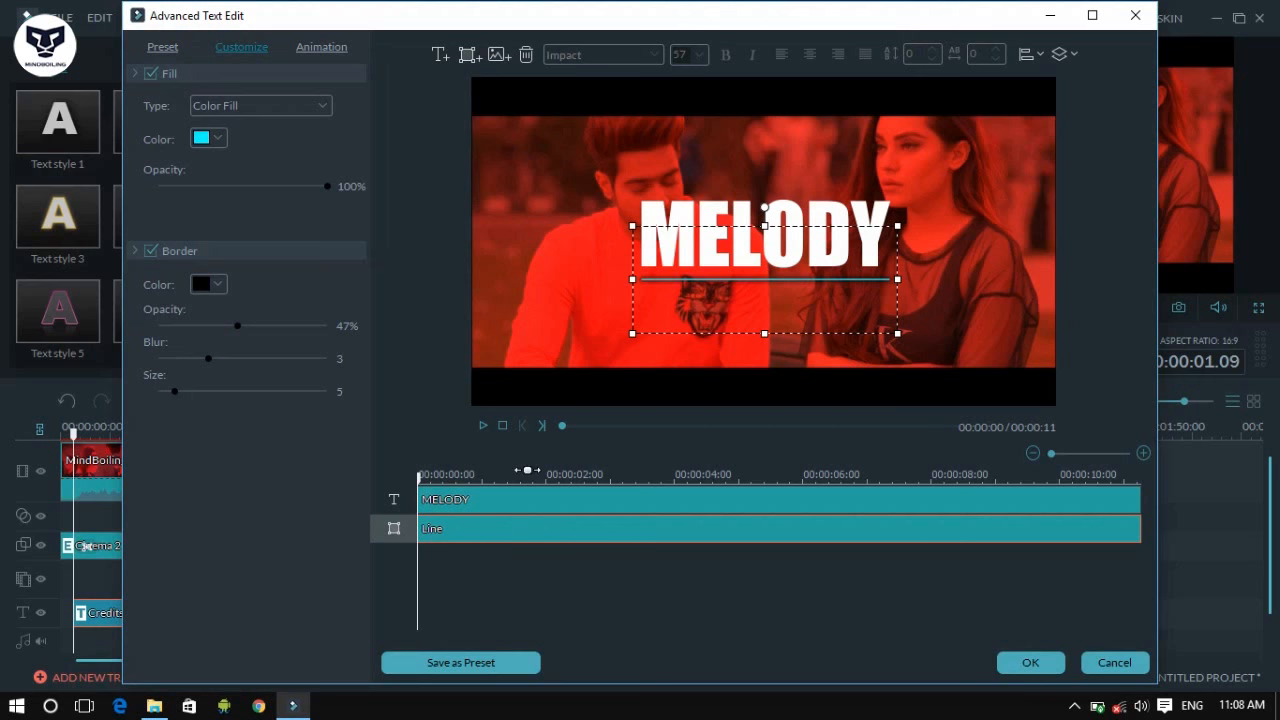
pyautogui.click(216, 138)
pyautogui.click(308, 218)
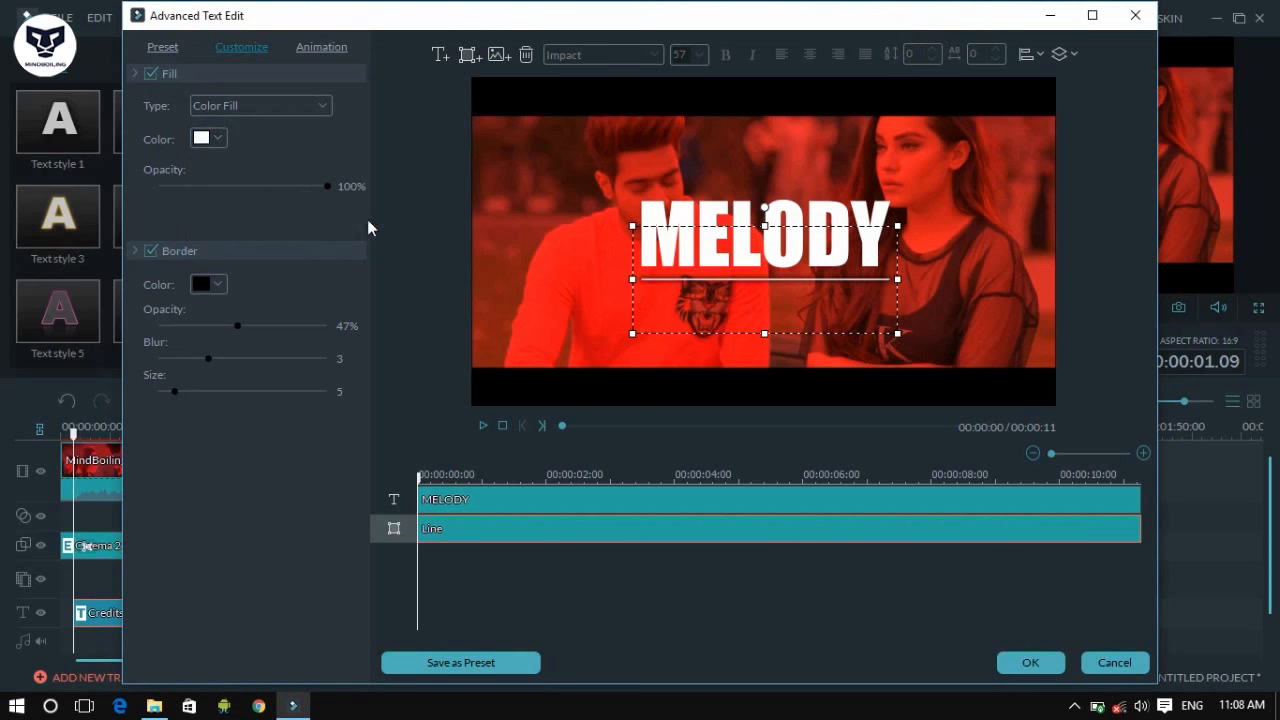
# Add a second Line shape of the same width and position it parallel, slightly below the first line under MELODY
pyautogui.click(468, 58)
pyautogui.click(463, 216)
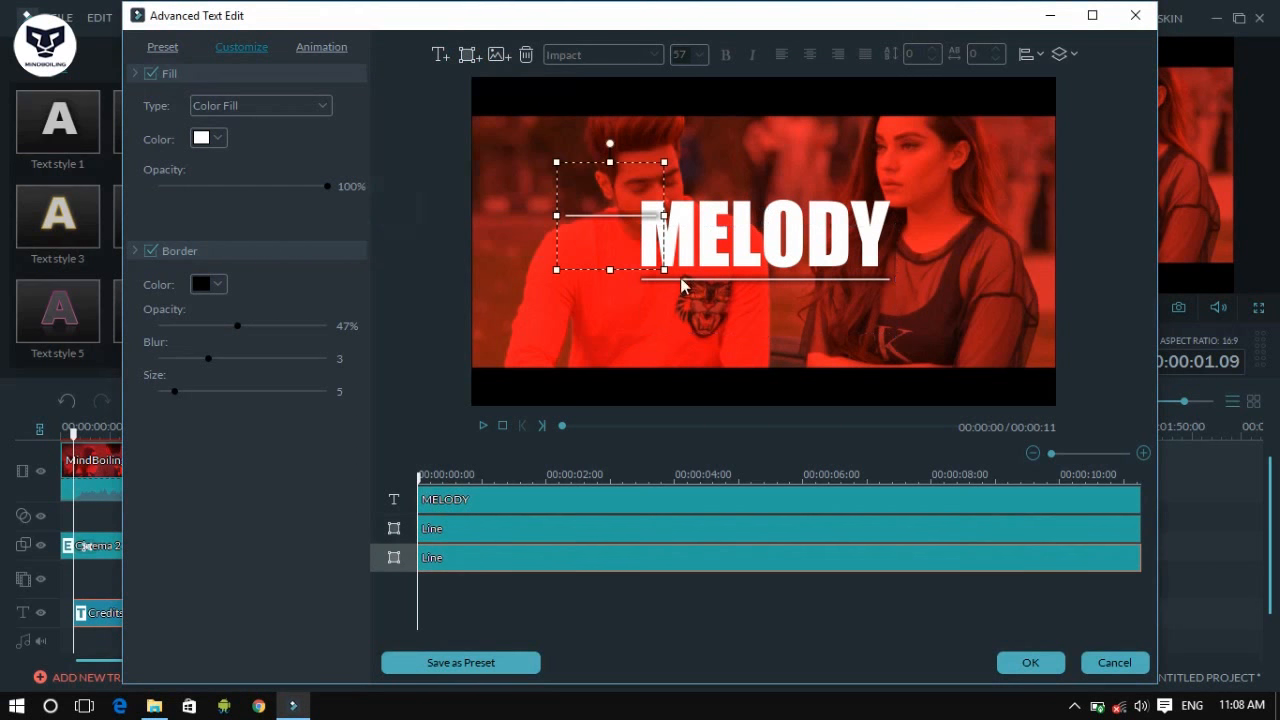
pyautogui.moveTo(663, 193); pyautogui.dragTo(891, 305)
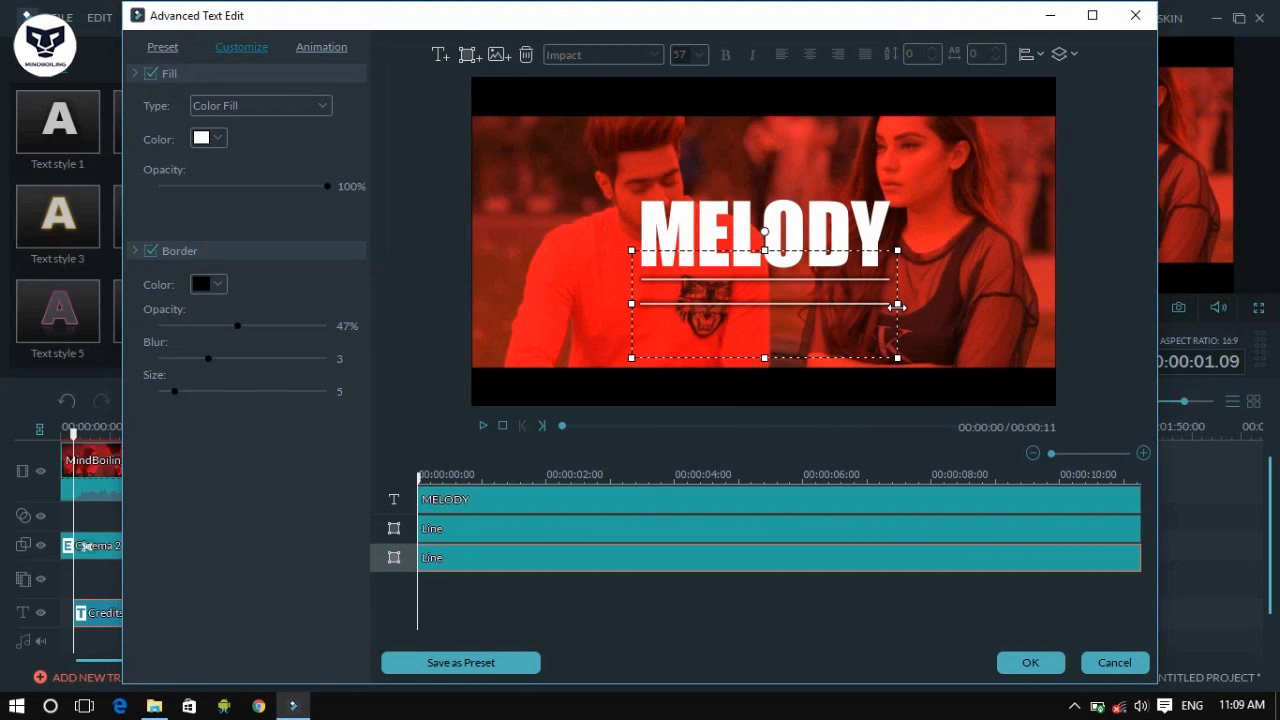
pyautogui.moveTo(857, 250); pyautogui.dragTo(857, 244)
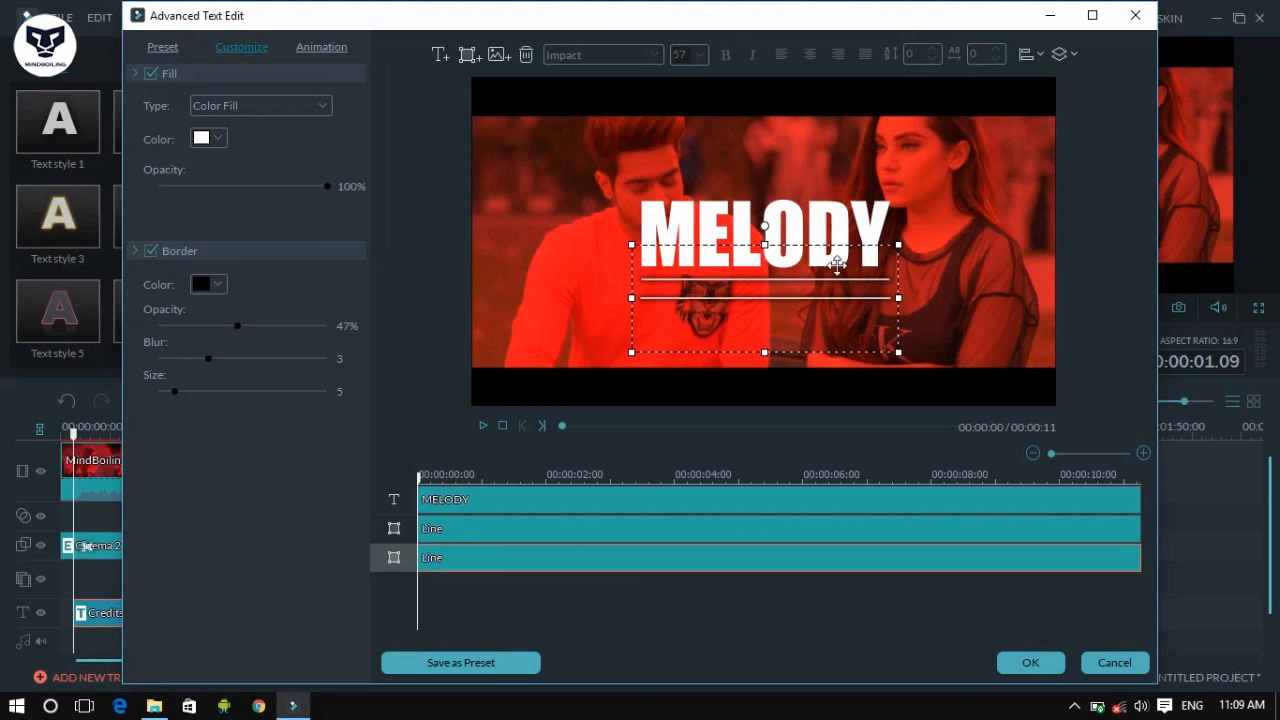
pyautogui.click(531, 530)
pyautogui.moveTo(904, 254); pyautogui.dragTo(904, 254)
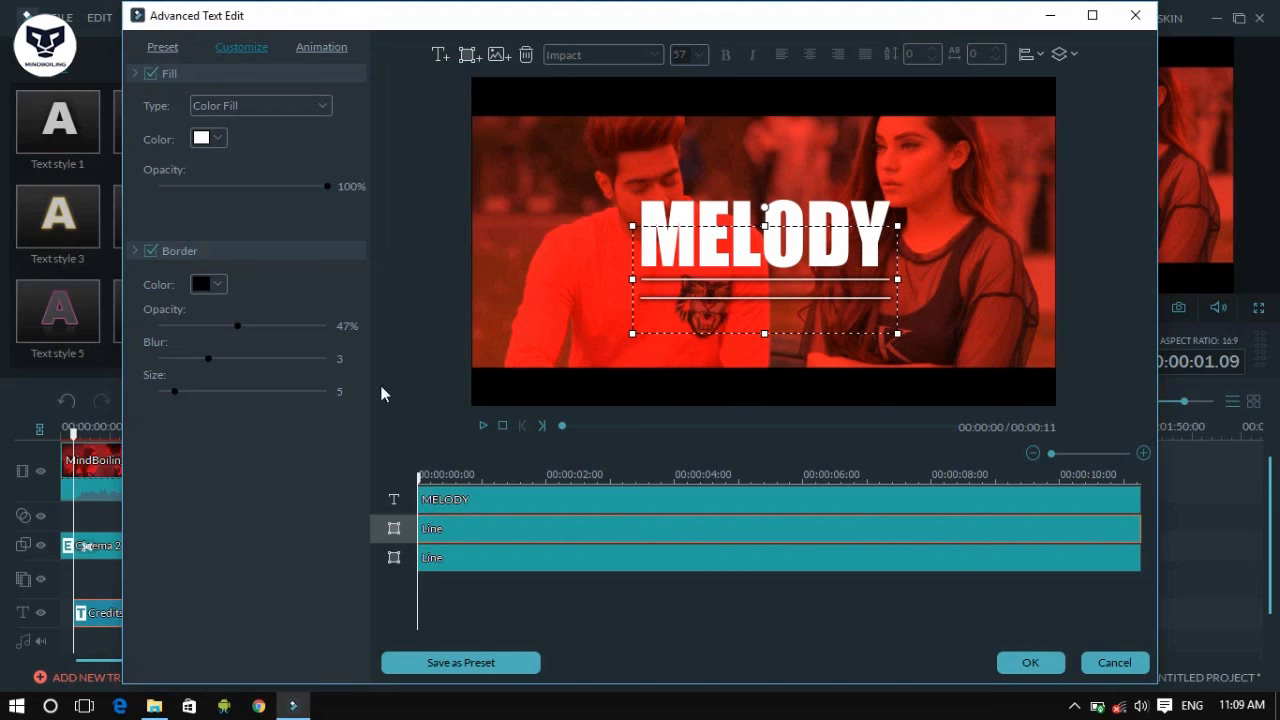
# Add a new text box below the two lines and replace its text with PERFECT SONGS
pyautogui.click(439, 55)
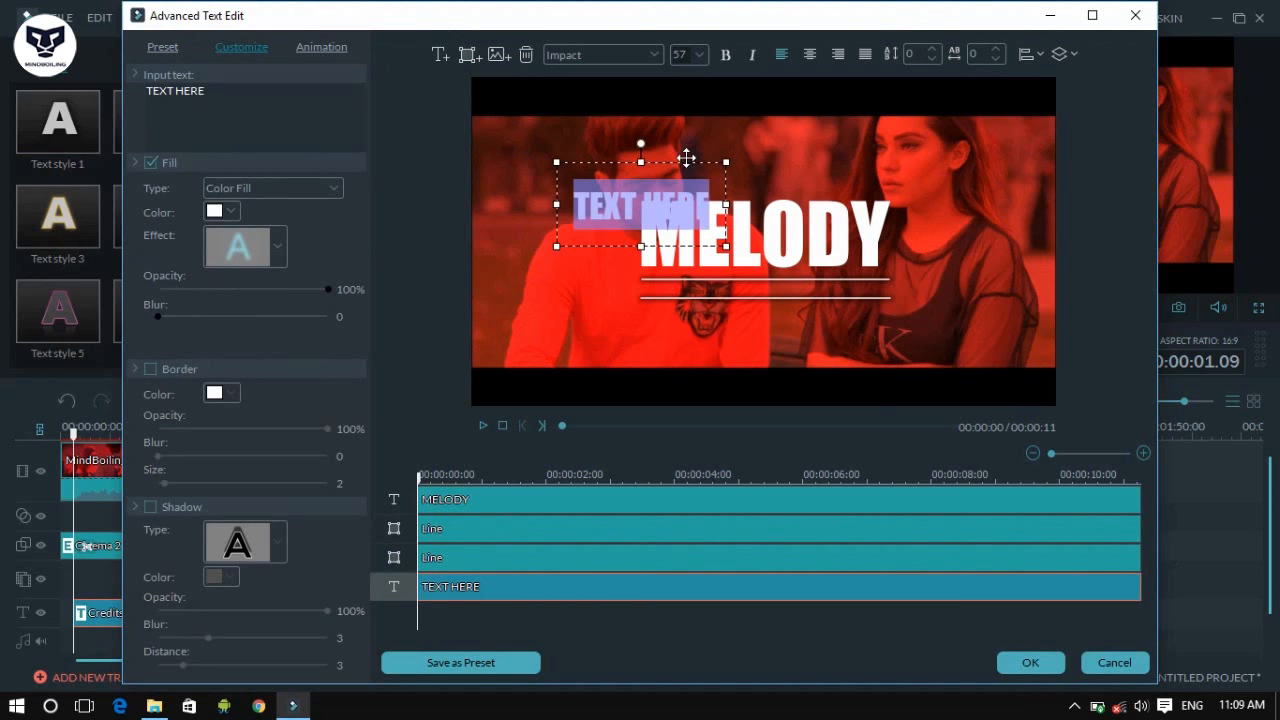
pyautogui.moveTo(686, 158); pyautogui.dragTo(806, 288)
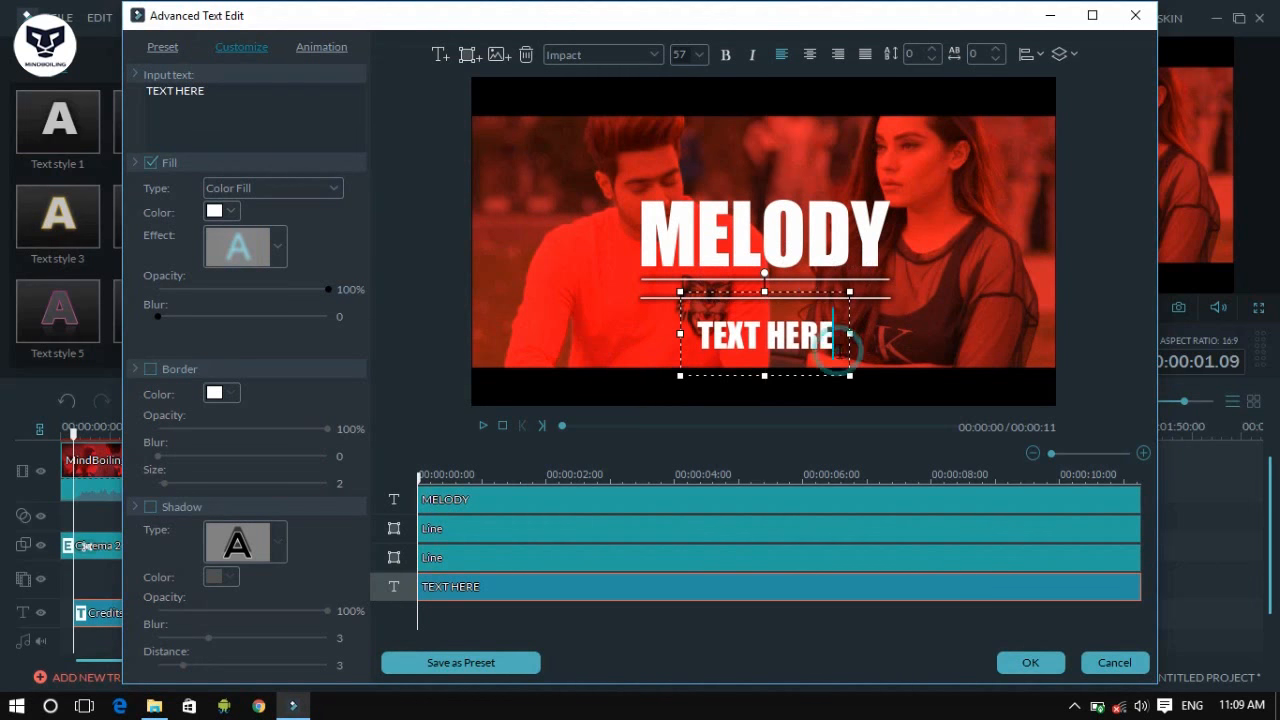
pyautogui.hotkey('ctrl', 'a')
pyautogui.write('PERFECT SONGS')
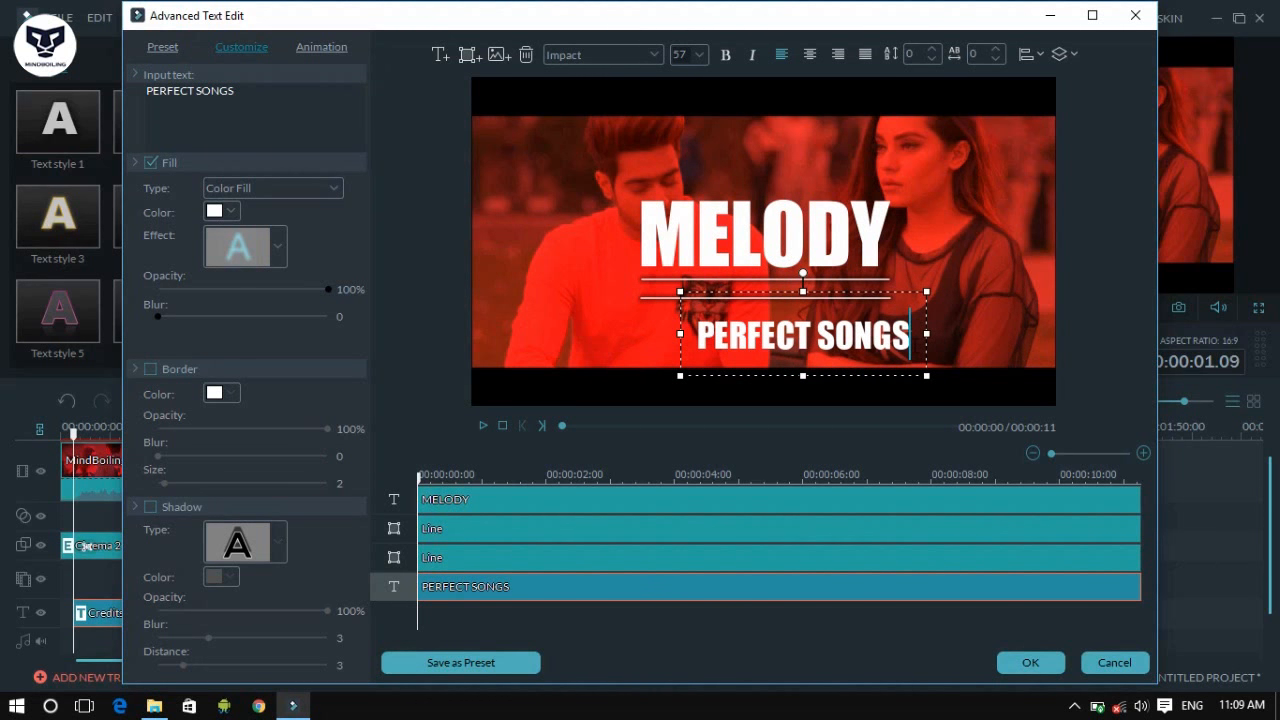
# Set the PERFECT SONGS text to the HelvLight Regular font at size 16
pyautogui.hotkey('ctrl', 'a')
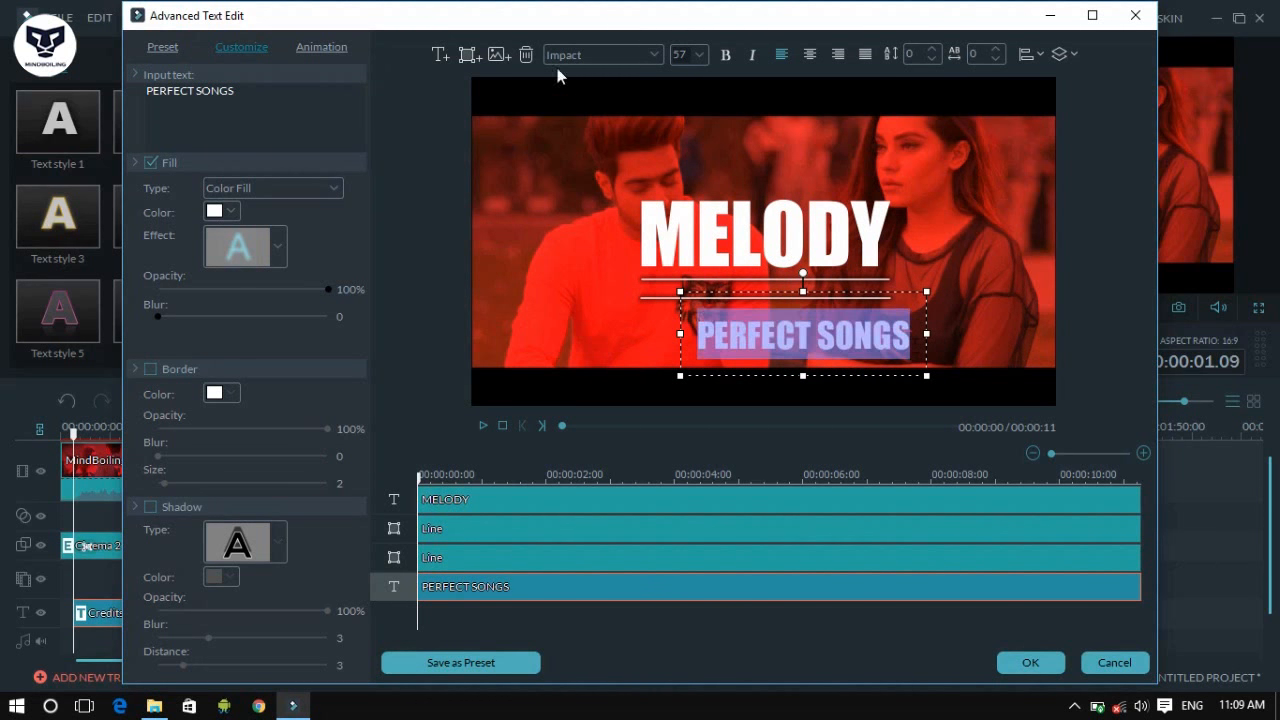
pyautogui.click(629, 58)
pyautogui.press('Up')
pyautogui.press('Up')
pyautogui.press('Up')
pyautogui.press('Up')
pyautogui.press('Up')
pyautogui.press('Up')
pyautogui.press('Up')
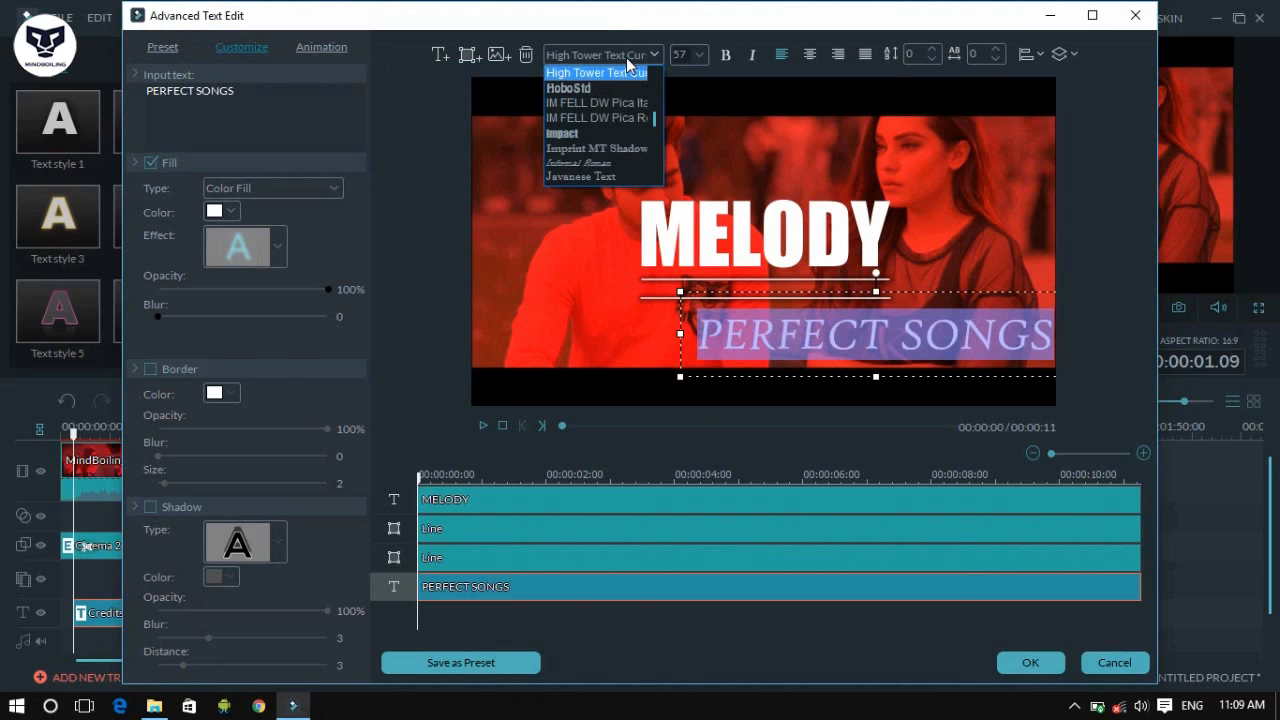
pyautogui.click(626, 87)
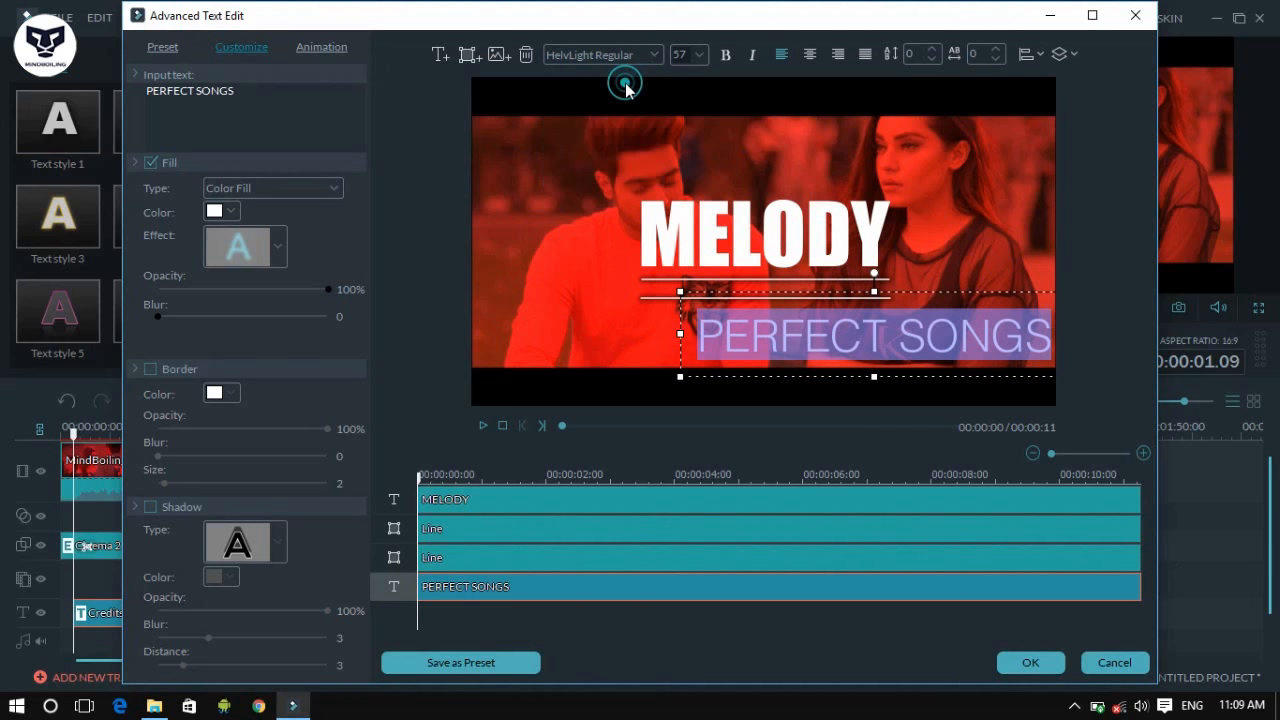
pyautogui.click(704, 56)
pyautogui.click(683, 106)
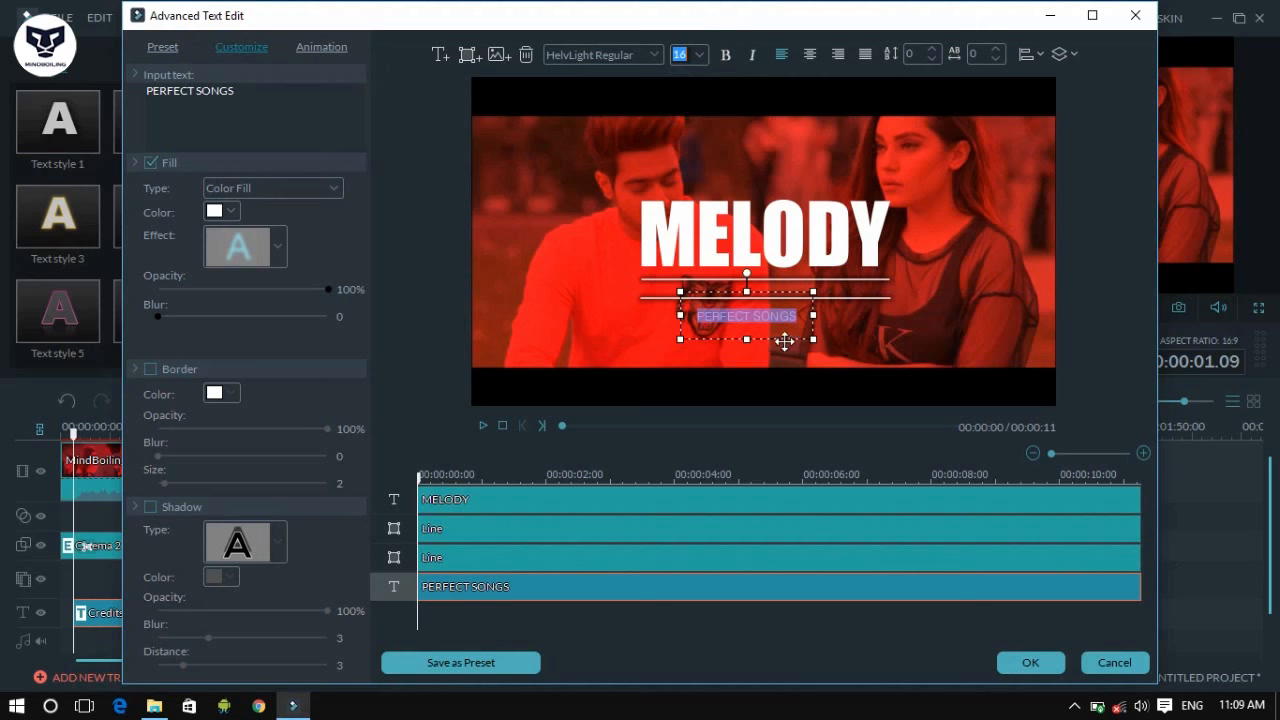
# Centre PERFECT SONGS between the two lines and increase its letter spacing to 8
pyautogui.moveTo(785, 342); pyautogui.dragTo(805, 313)
pyautogui.click(997, 49)
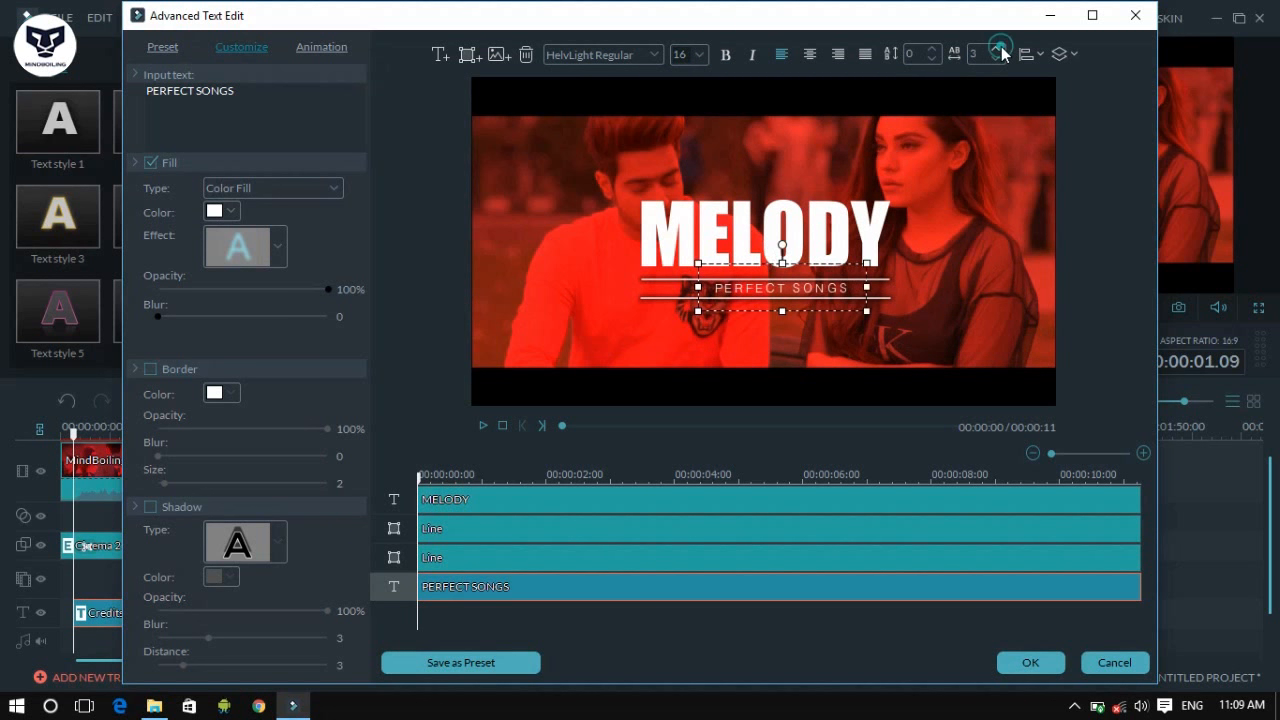
pyautogui.click(997, 49)
pyautogui.moveTo(855, 318); pyautogui.dragTo(829, 321)
pyautogui.click(997, 49)
pyautogui.click(997, 49)
pyautogui.click(997, 49)
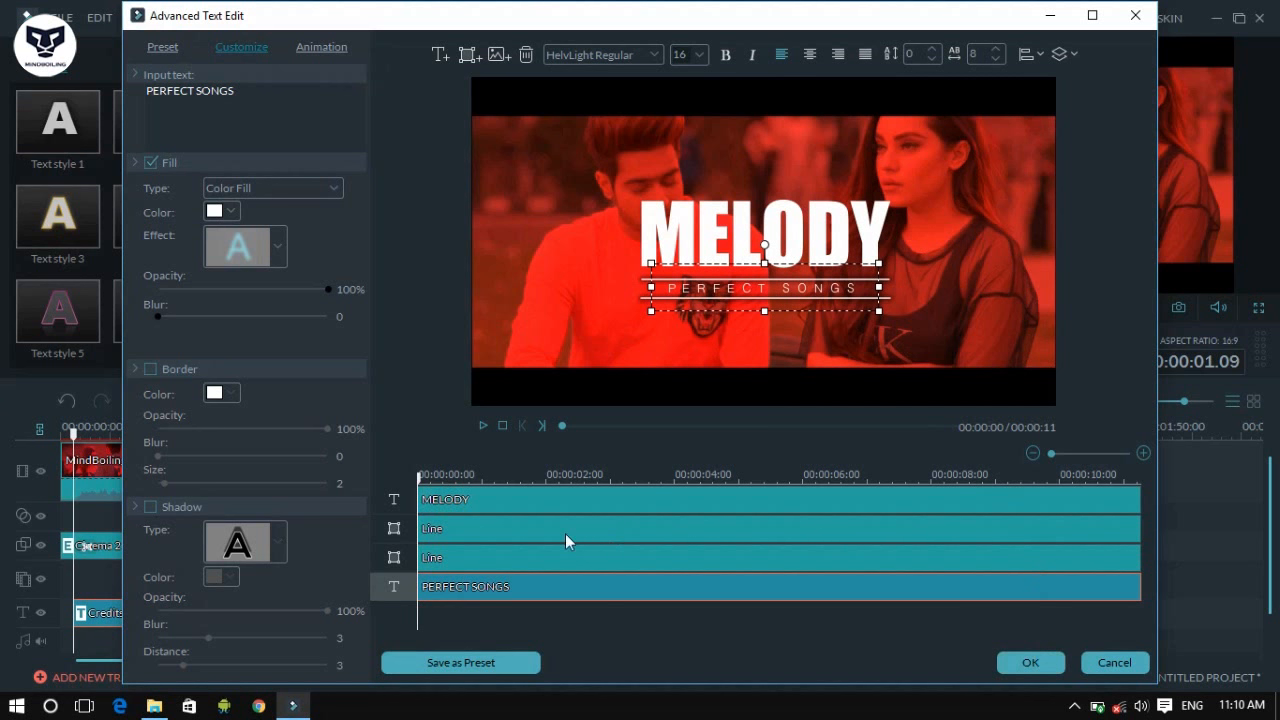
# Apply the Random animation to all title elements together and confirm the title edits
pyautogui.moveTo(611, 618); pyautogui.dragTo(538, 497)
pyautogui.click(322, 48)
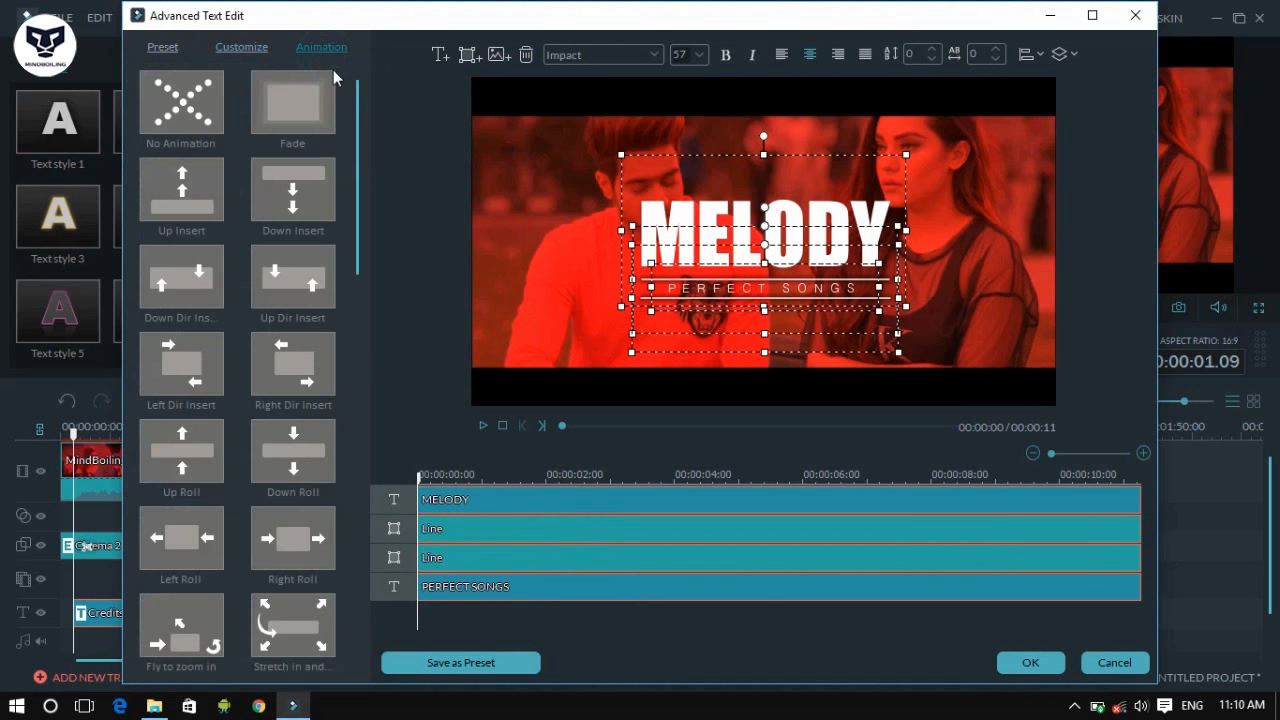
pyautogui.moveTo(355, 117); pyautogui.dragTo(355, 535)
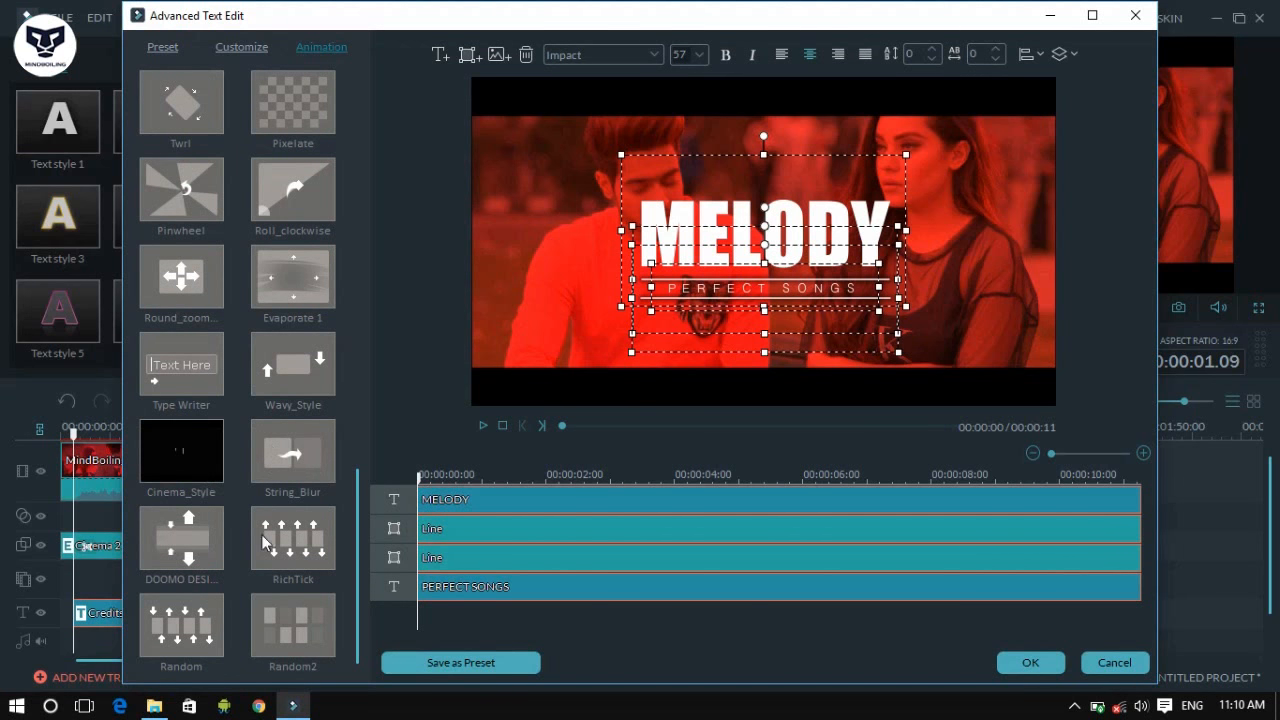
pyautogui.click(305, 628)
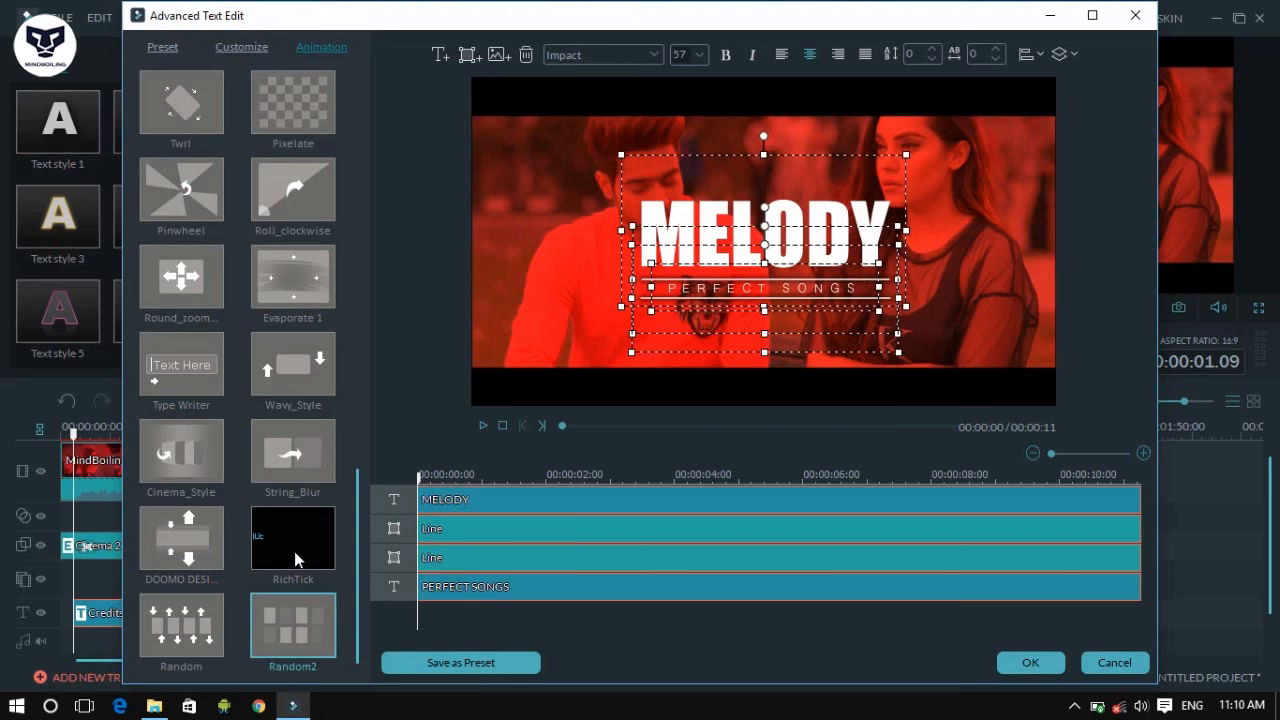
pyautogui.doubleClick(209, 630)
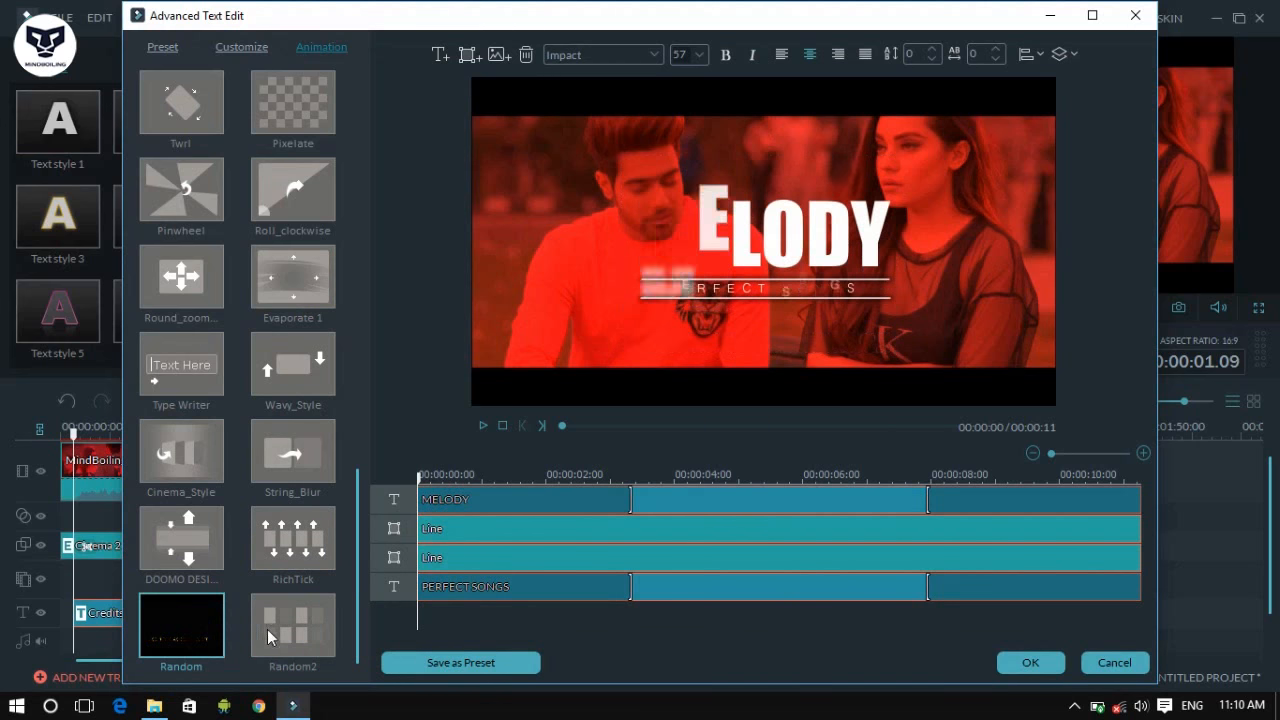
pyautogui.click(1030, 662)
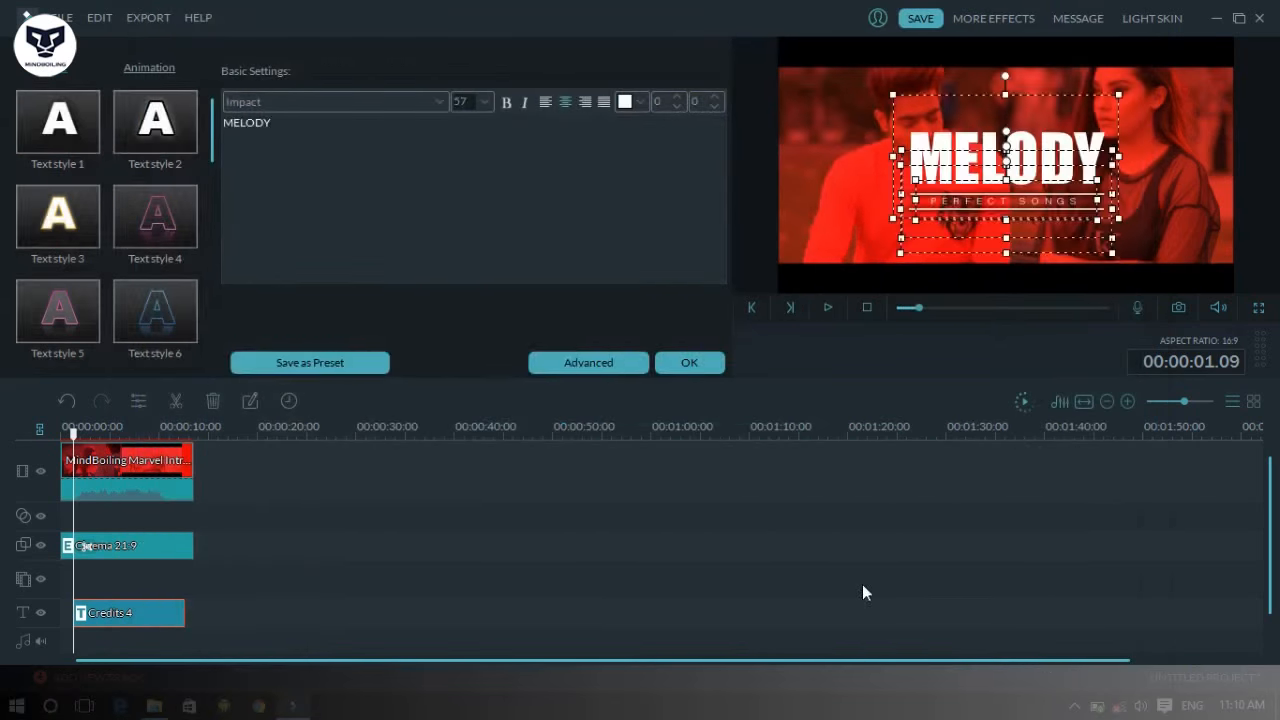
pyautogui.click(686, 362)
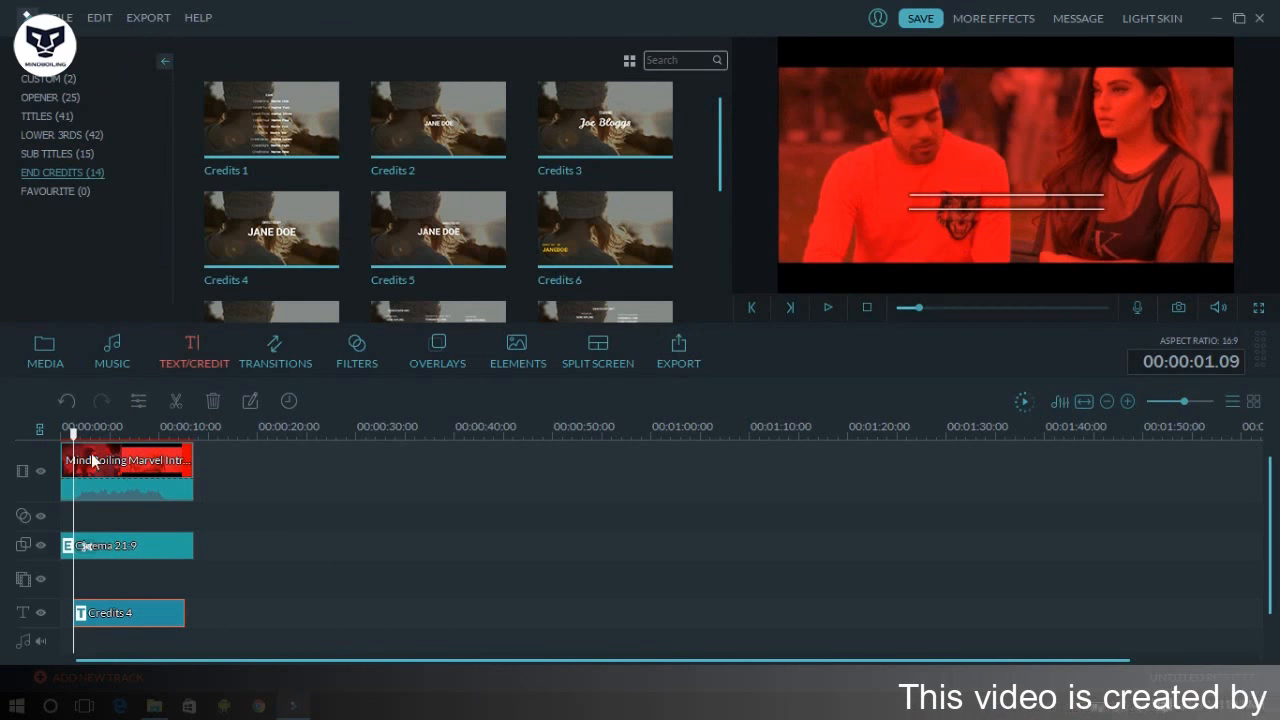
# Play the intro, extend the title clip to the end of the video and trim its start to about 3.5 seconds
pyautogui.moveTo(85, 452); pyautogui.dragTo(41, 431)
pyautogui.press('space')
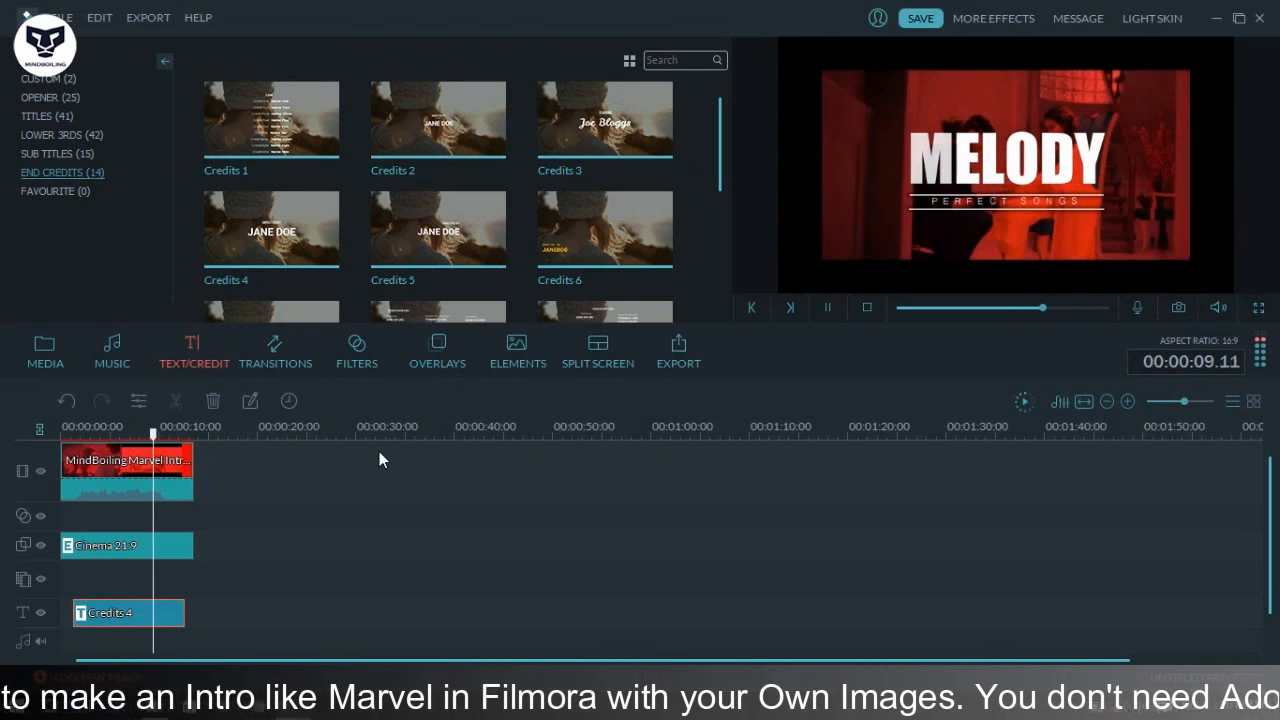
pyautogui.press('space')
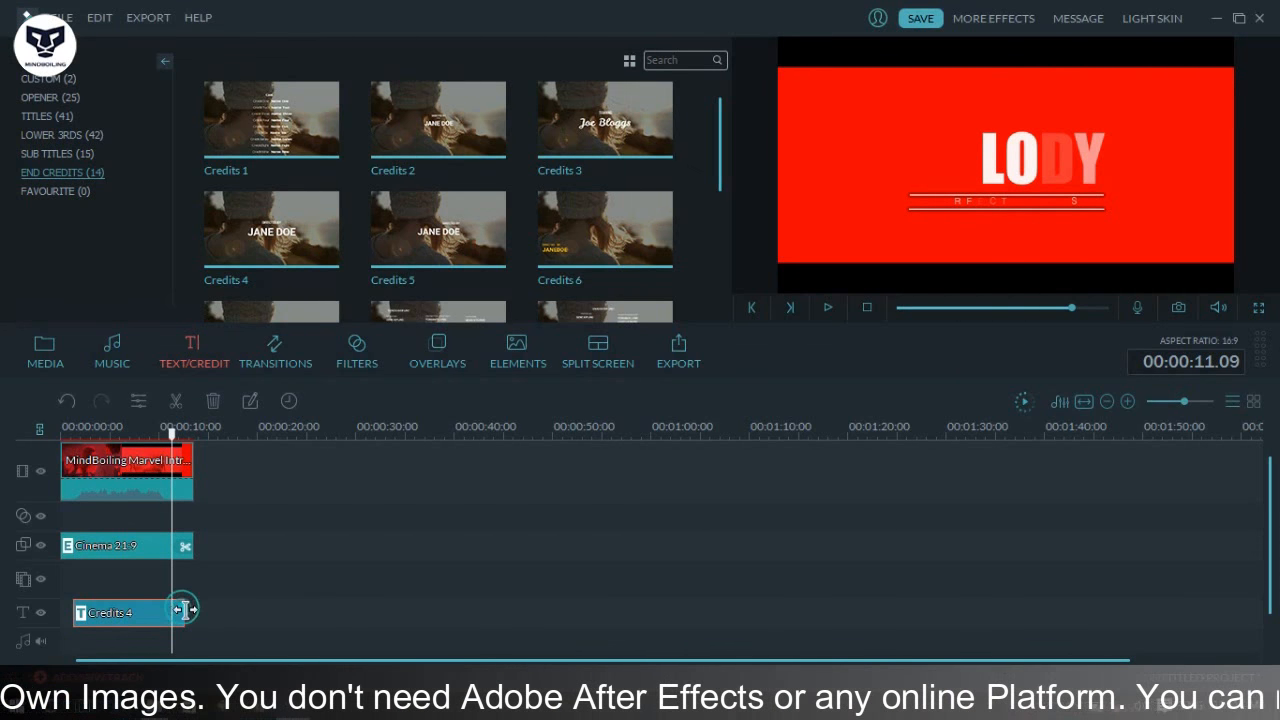
pyautogui.moveTo(184, 610); pyautogui.dragTo(193, 610)
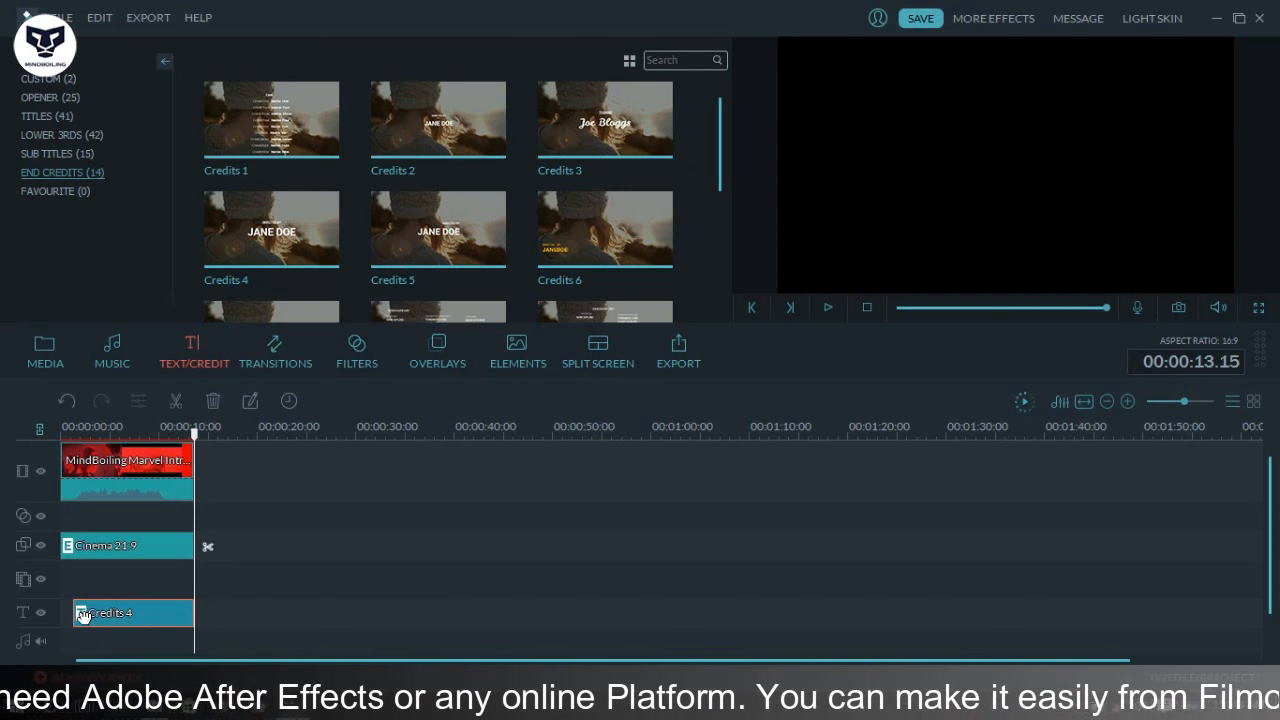
pyautogui.moveTo(66, 612); pyautogui.dragTo(87, 612)
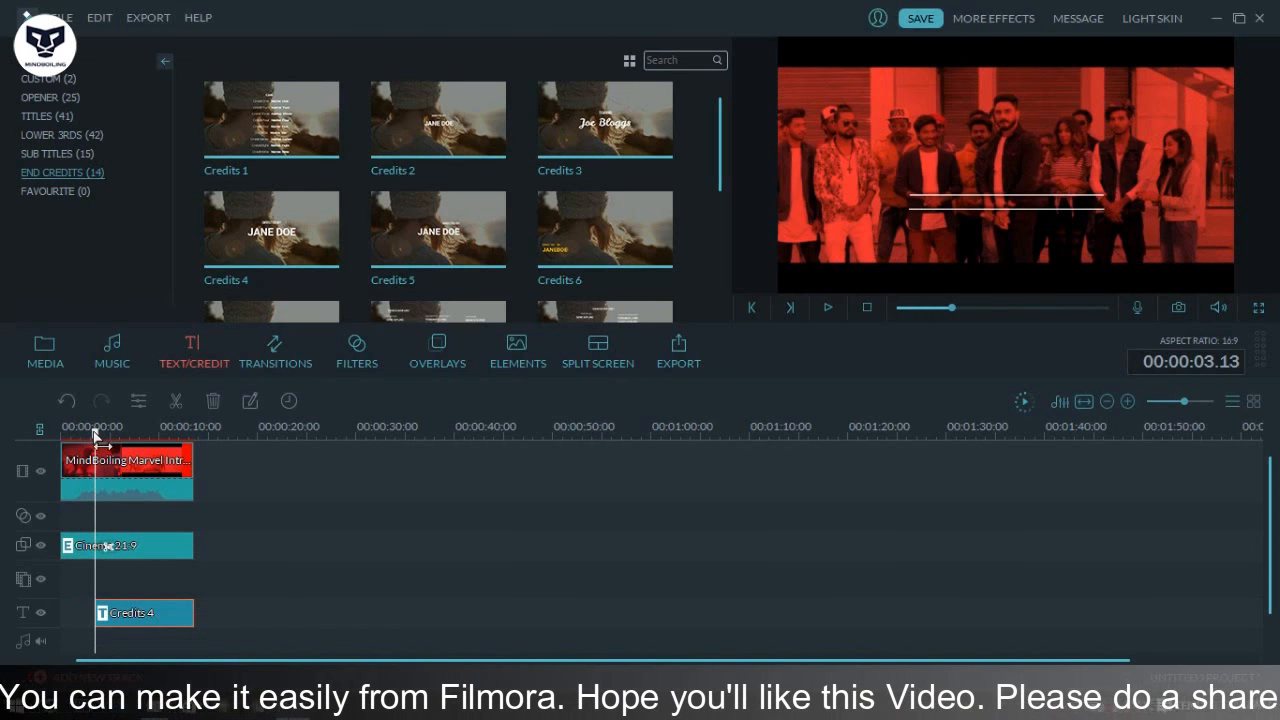
# Replay the intro and trim the title clip's start further, to about 6 seconds on the timeline
pyautogui.moveTo(95, 429); pyautogui.dragTo(35, 437)
pyautogui.press('space')
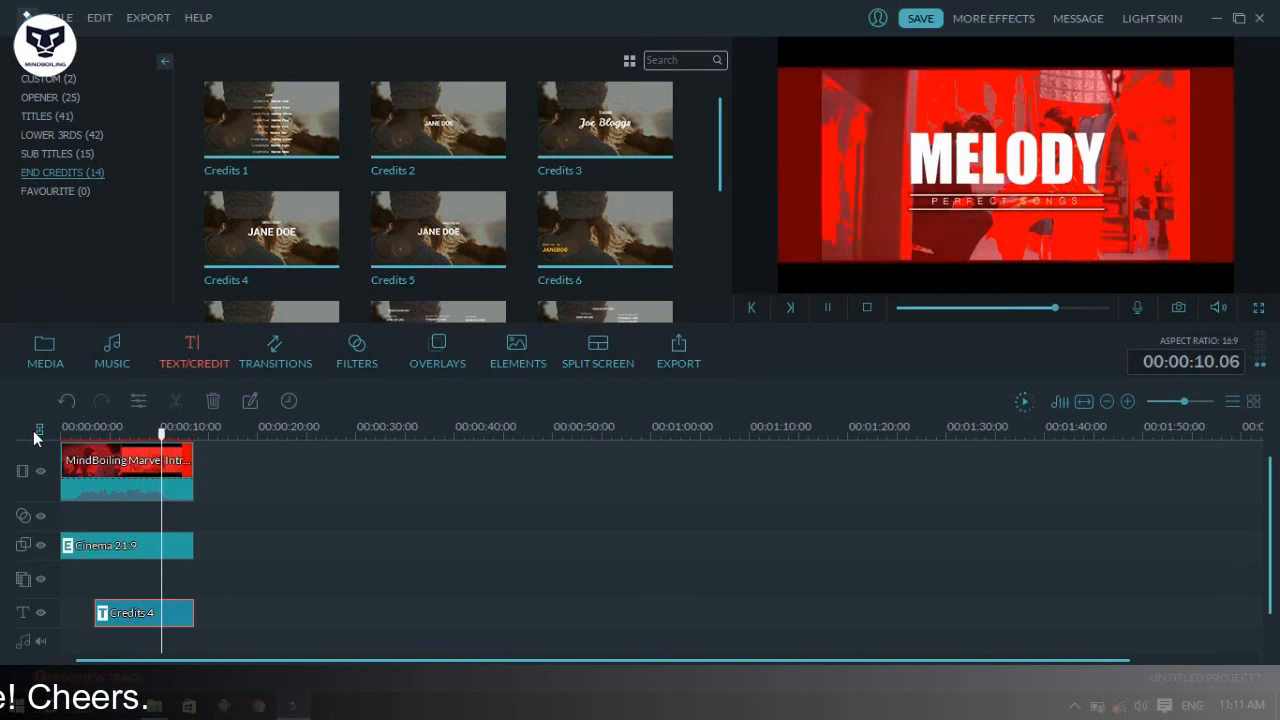
pyautogui.press('space')
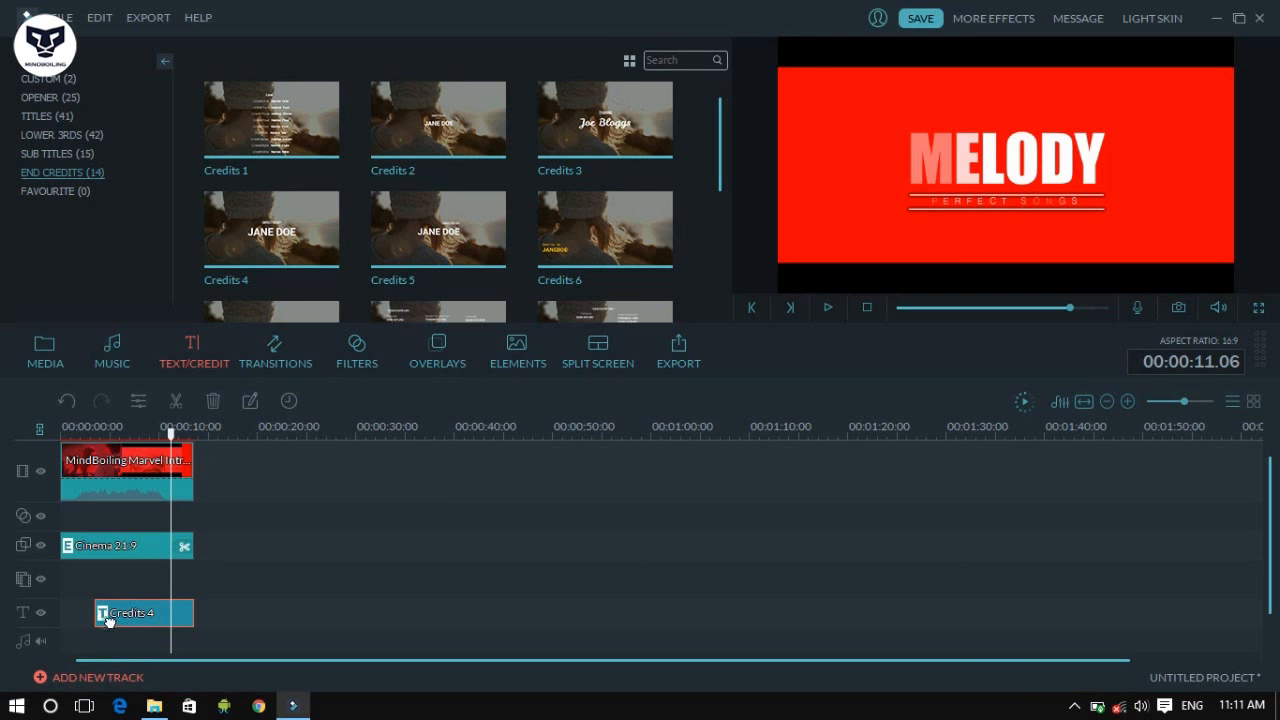
pyautogui.moveTo(100, 613); pyautogui.dragTo(109, 613)
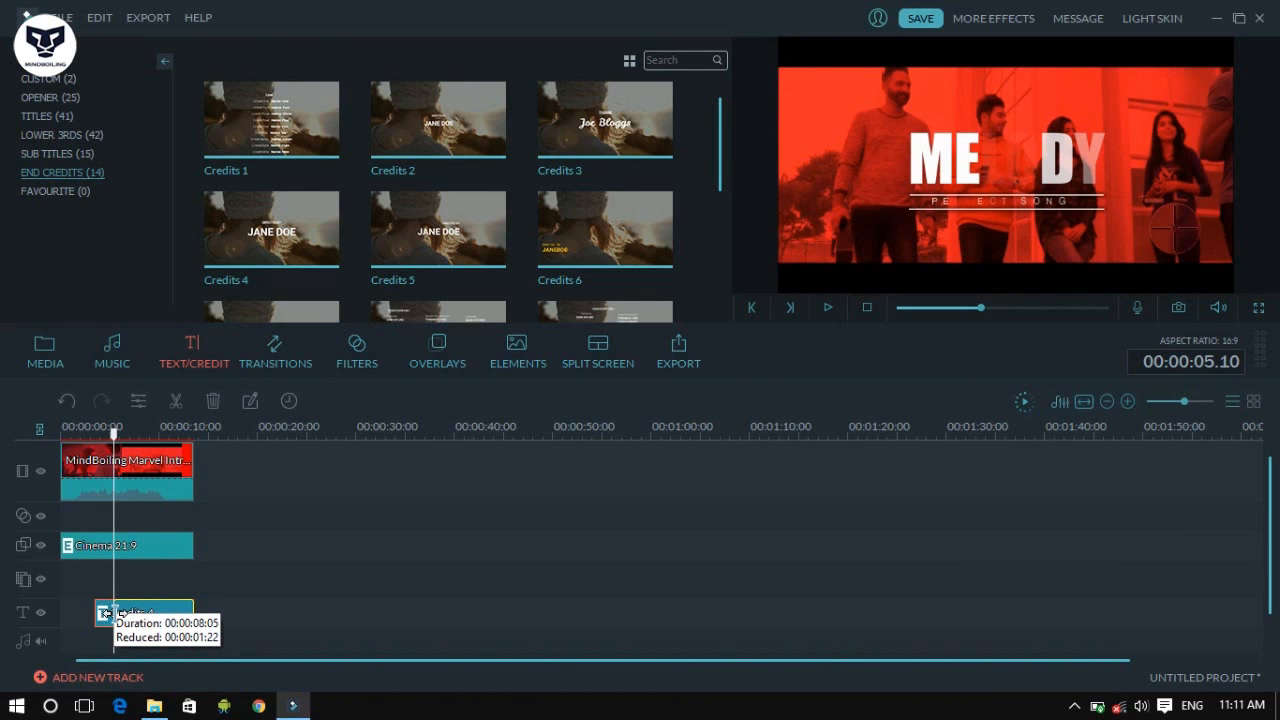
pyautogui.moveTo(110, 613); pyautogui.dragTo(120, 613)
# Play the intro from about 3 seconds and change the title clip's animation to Fade
pyautogui.click(95, 438)
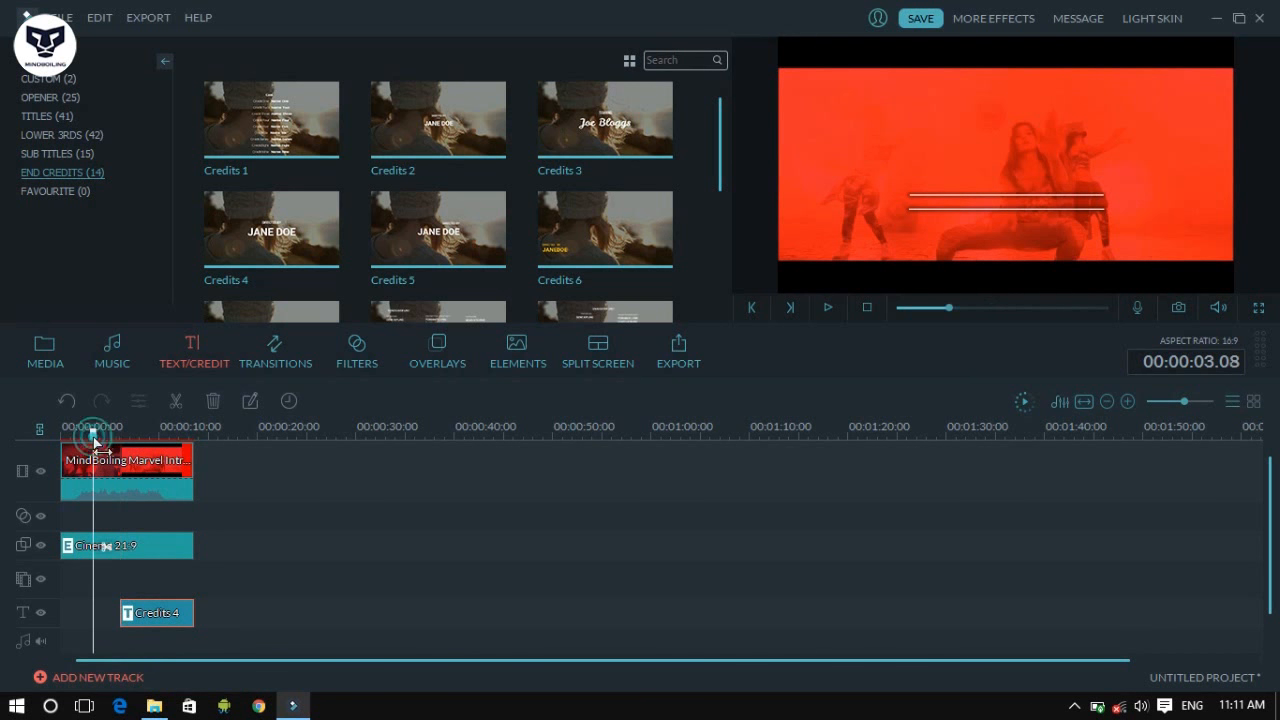
pyautogui.press('space')
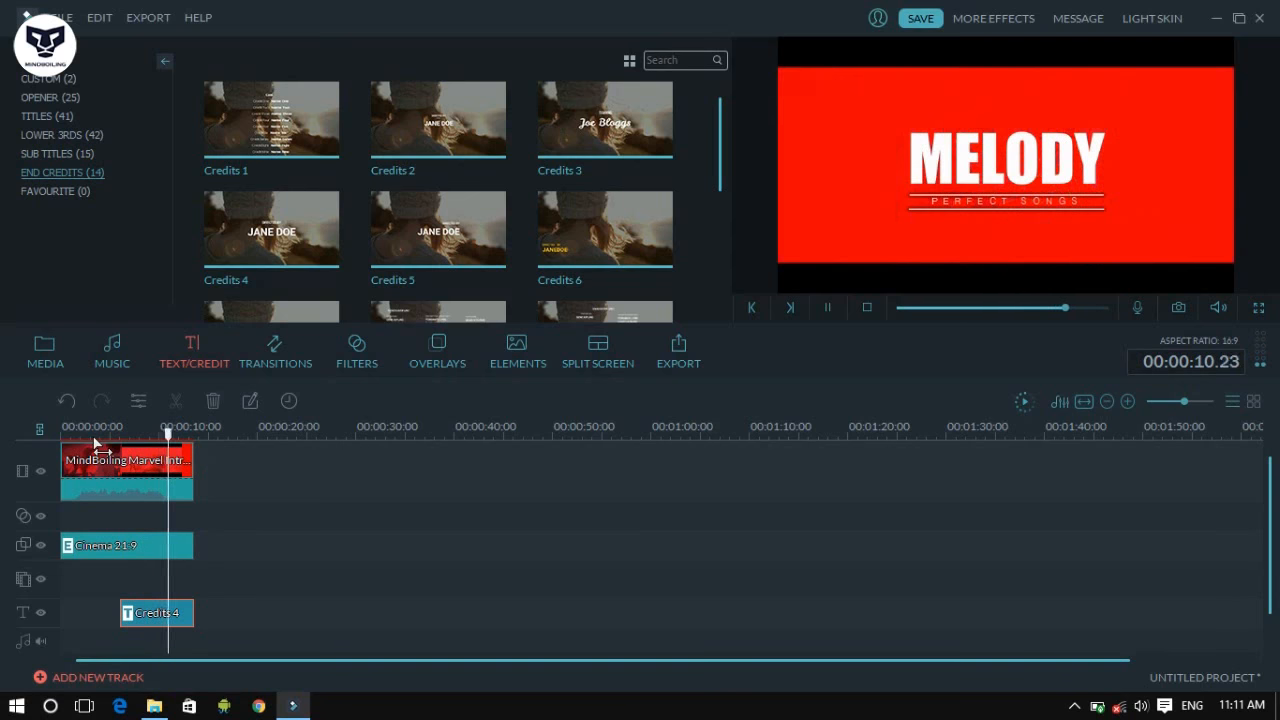
pyautogui.press('space')
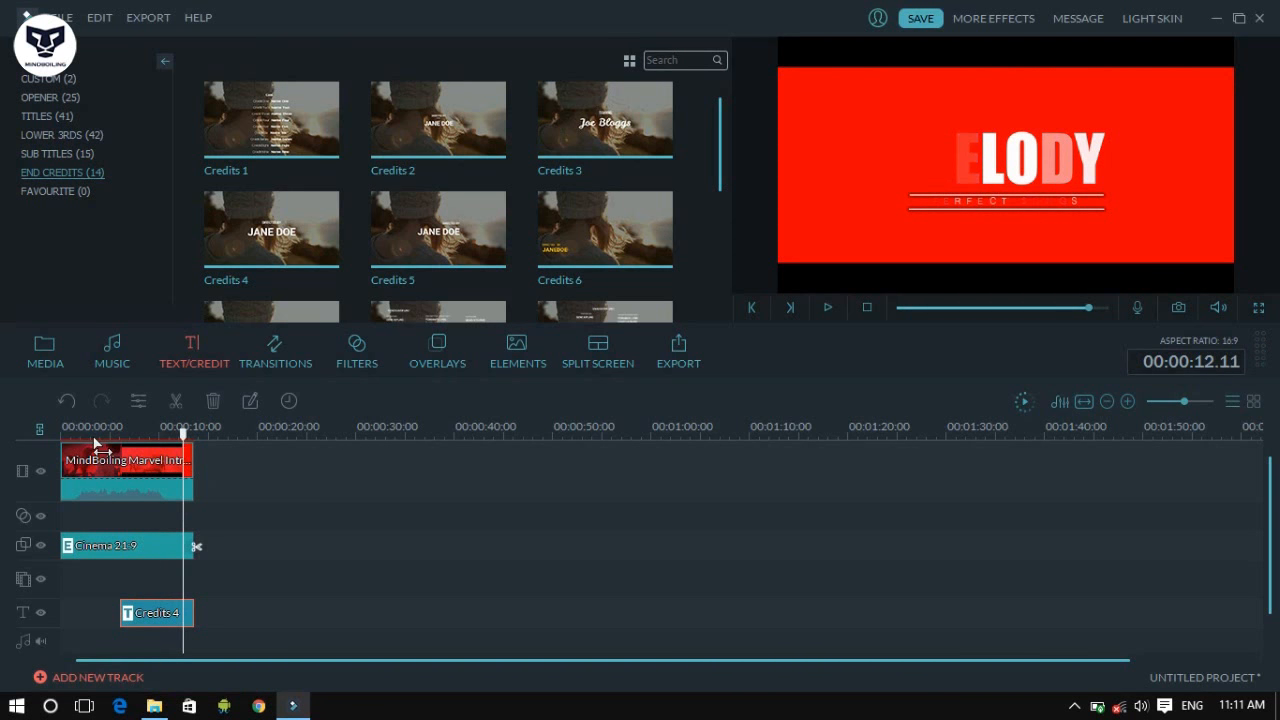
pyautogui.doubleClick(190, 612)
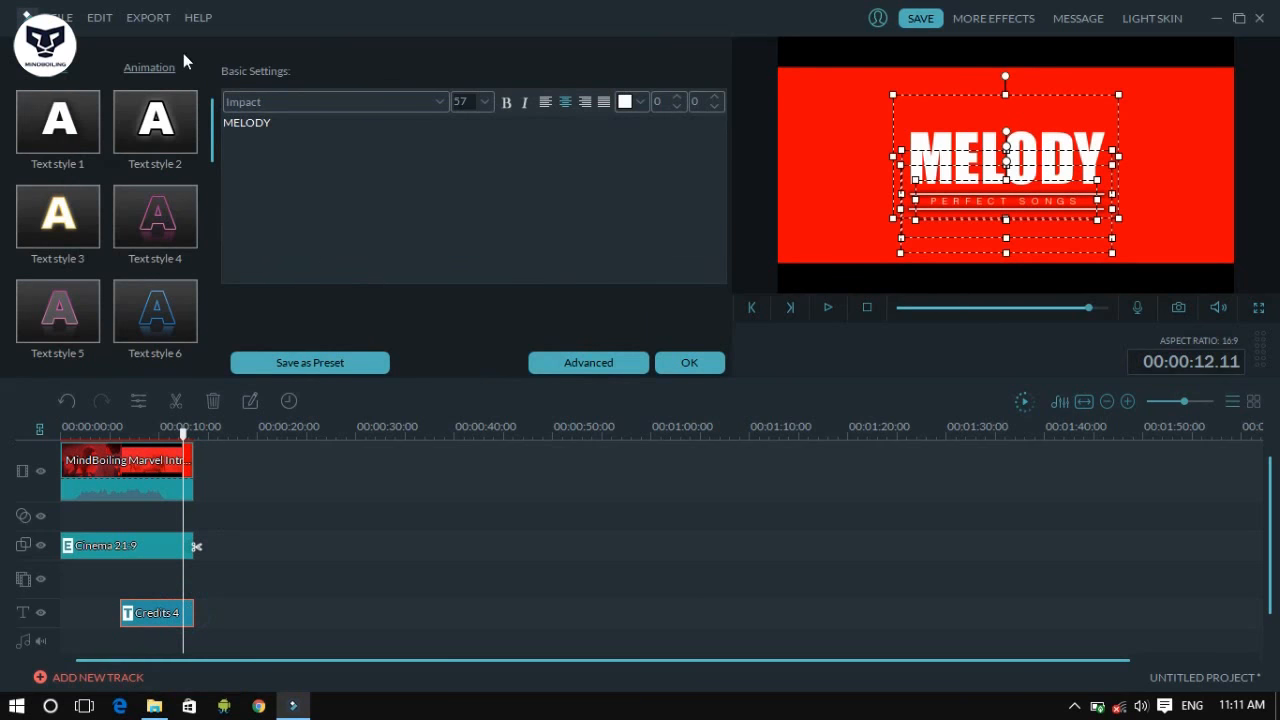
pyautogui.click(148, 68)
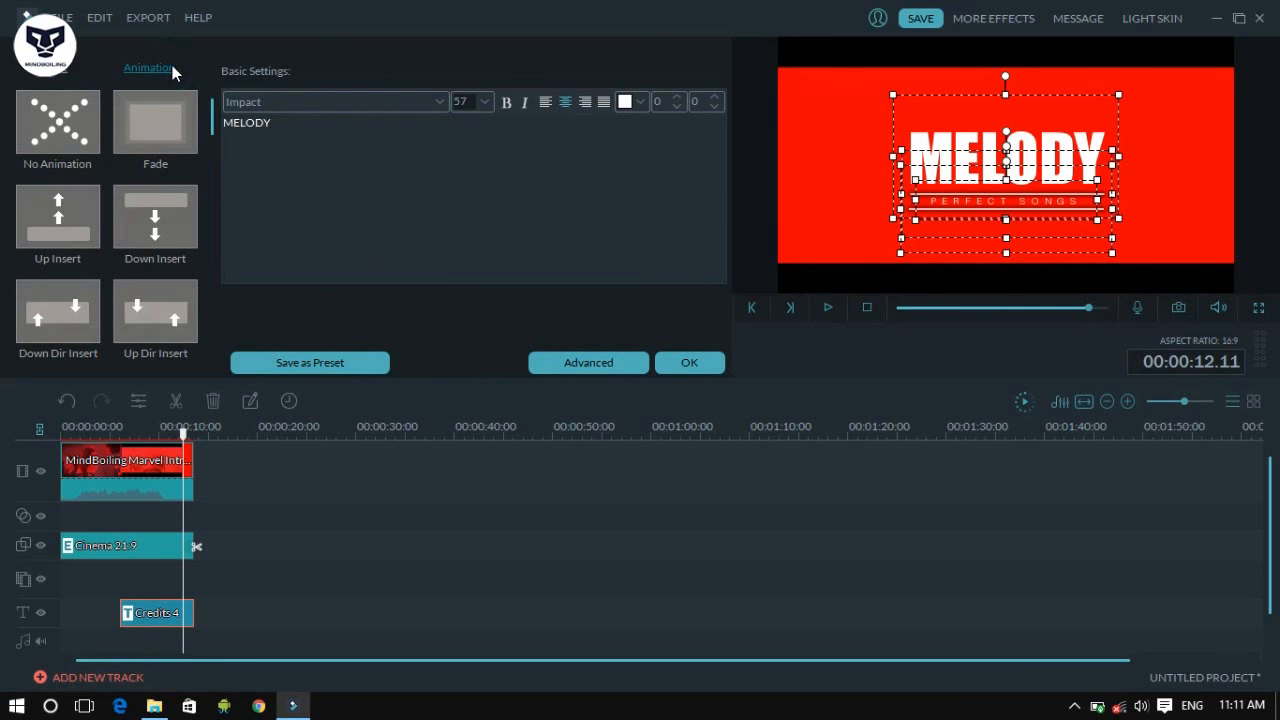
pyautogui.moveTo(215, 114); pyautogui.dragTo(211, 54)
pyautogui.click(156, 128)
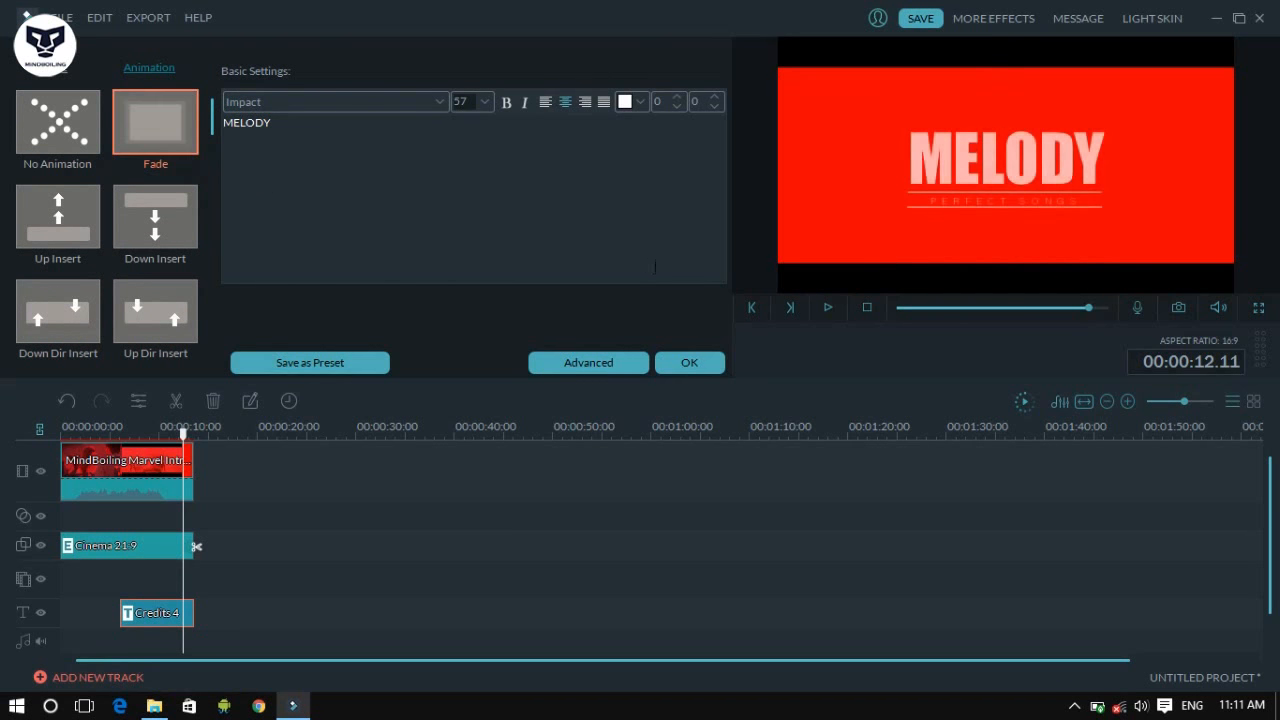
pyautogui.click(710, 359)
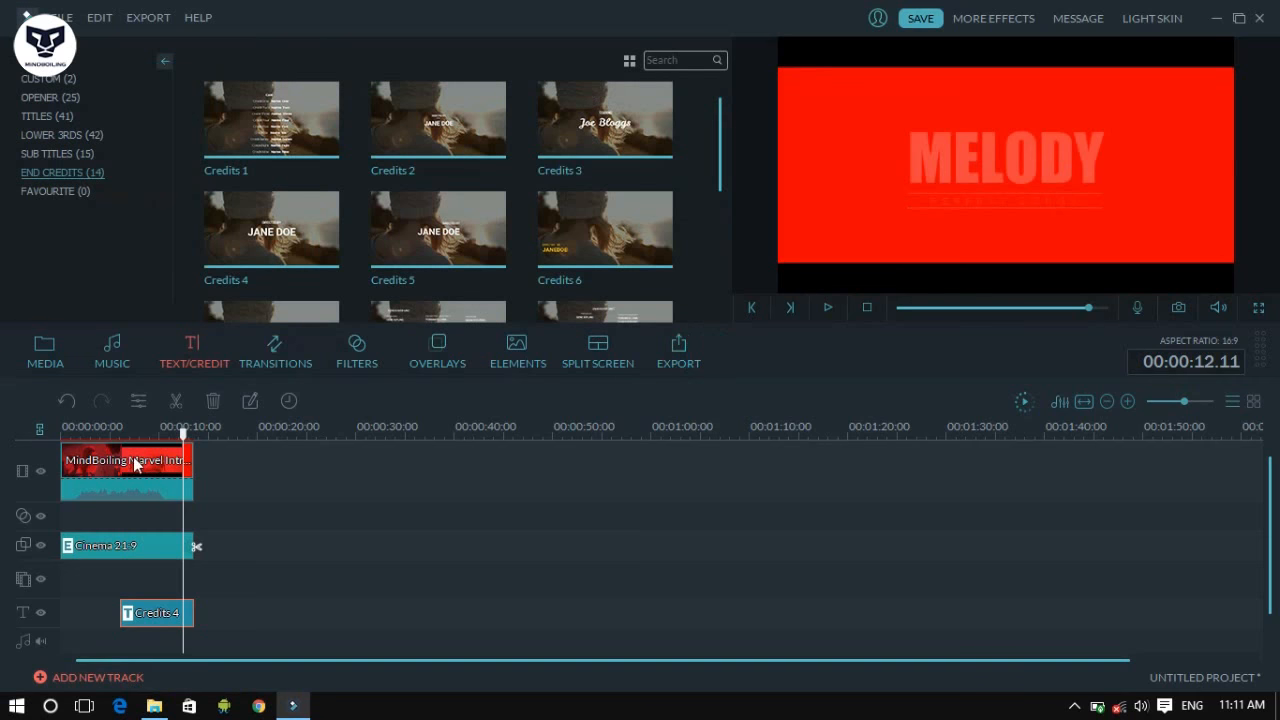
# Replay the intro to check the title's timing, and change the title clip's animation to RichTick
pyautogui.click(101, 426)
pyautogui.press('space')
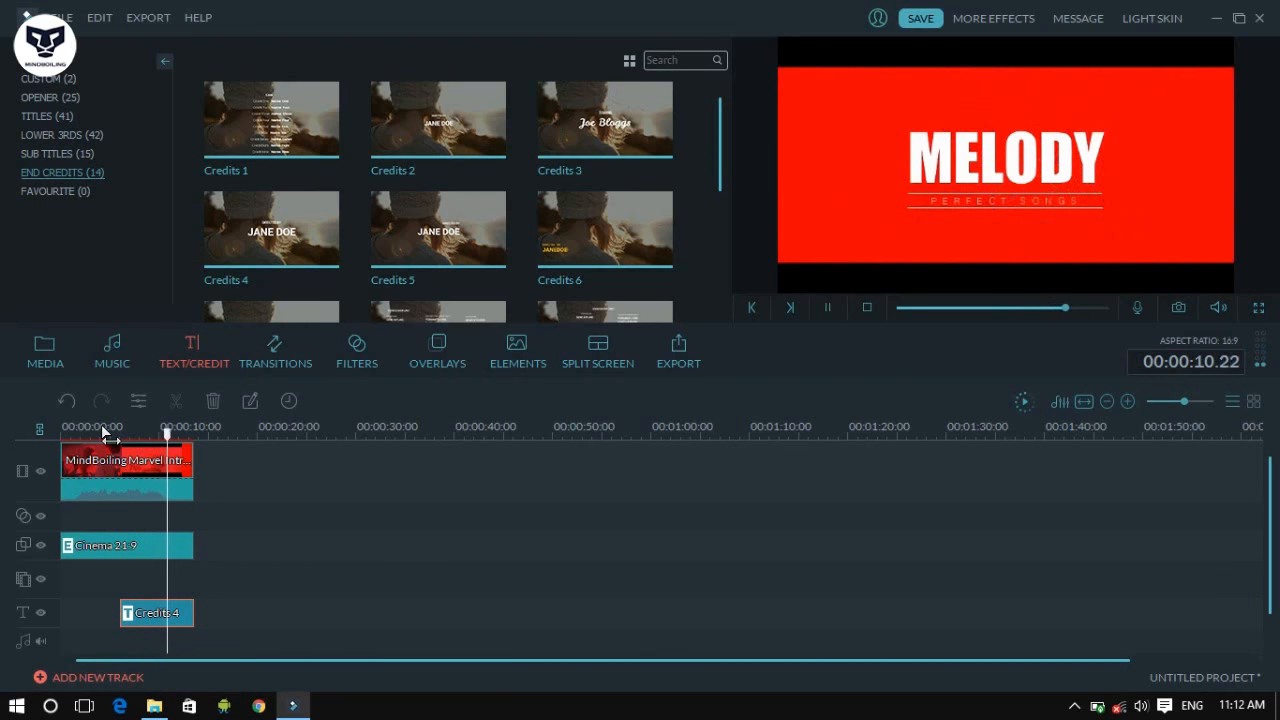
pyautogui.press('space')
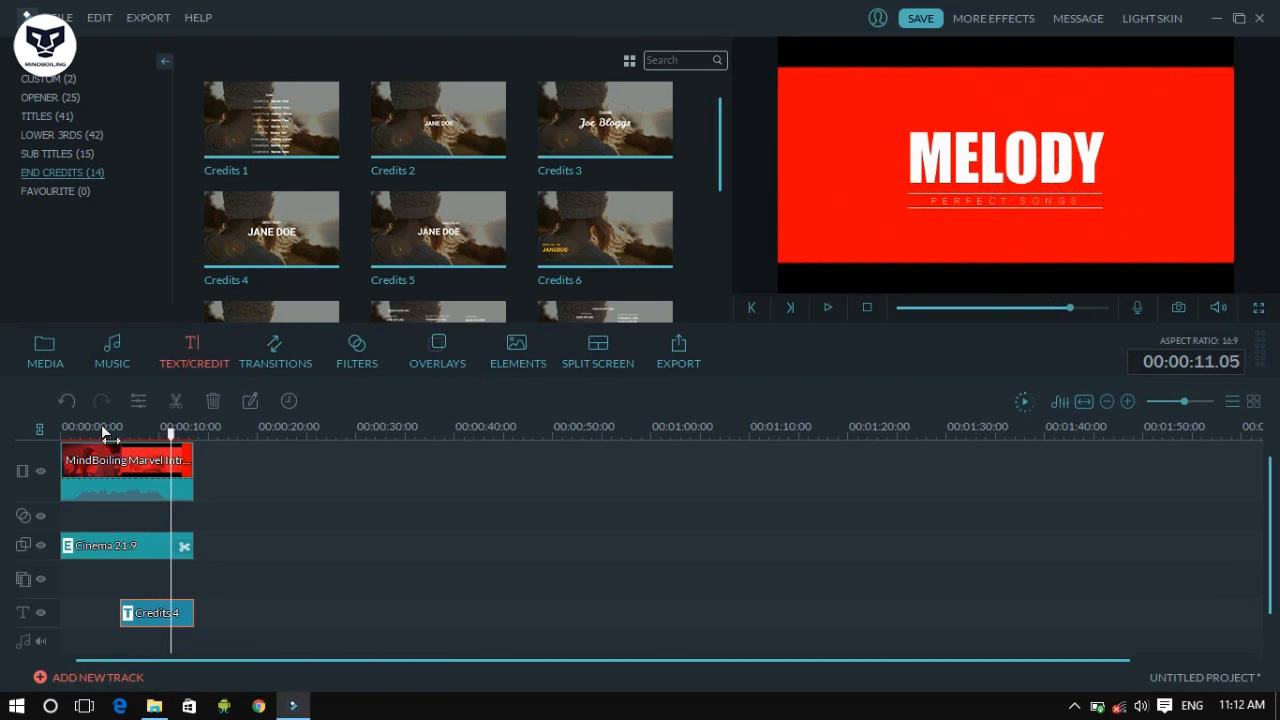
pyautogui.doubleClick(155, 622)
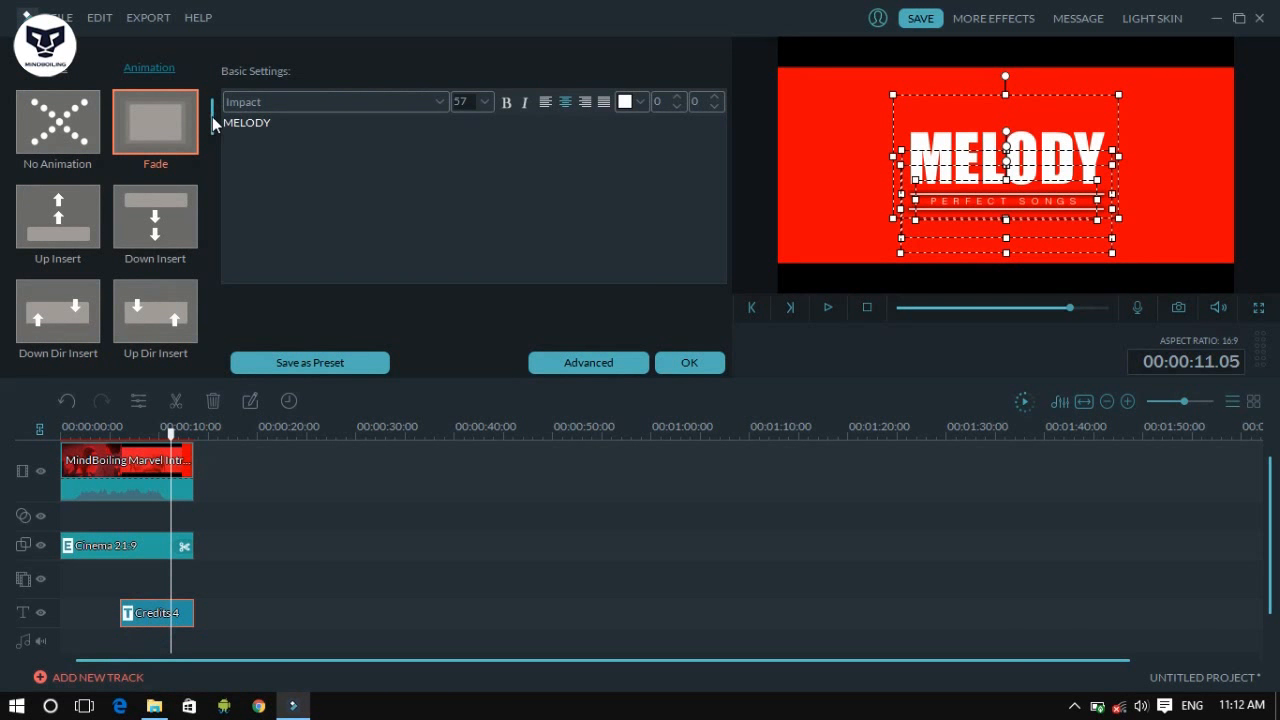
pyautogui.moveTo(212, 116); pyautogui.dragTo(215, 382)
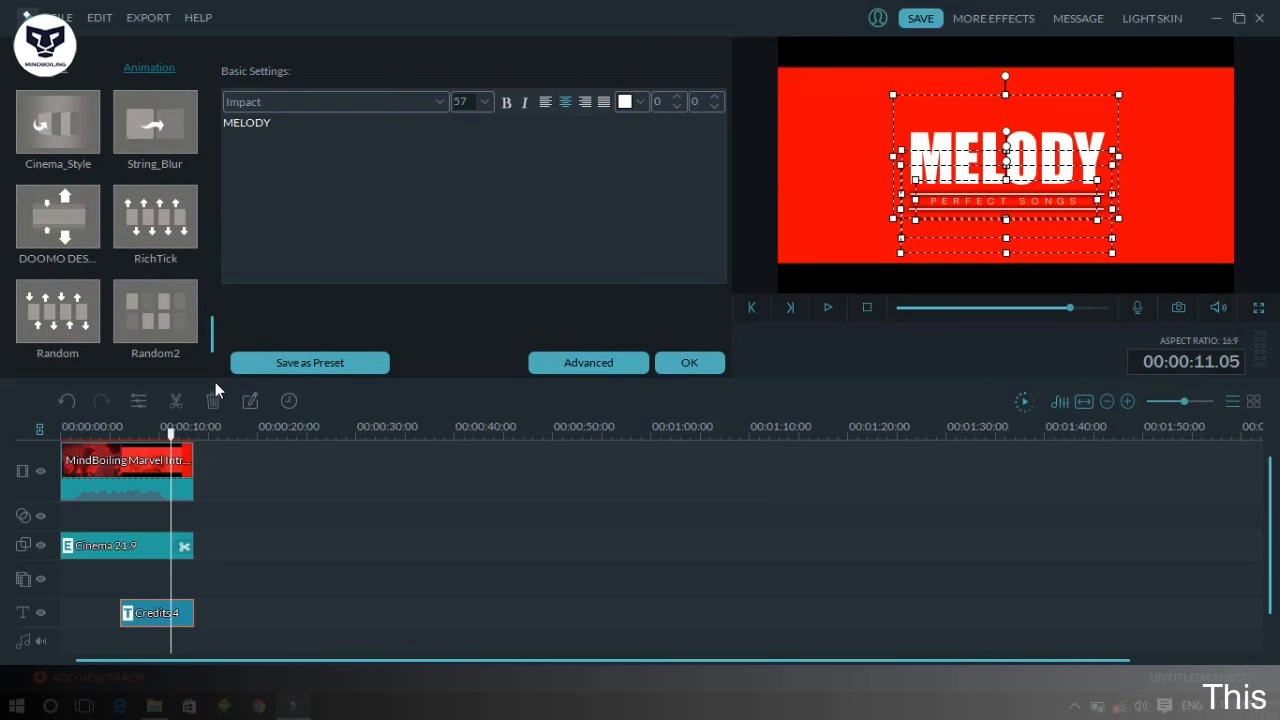
pyautogui.click(155, 215)
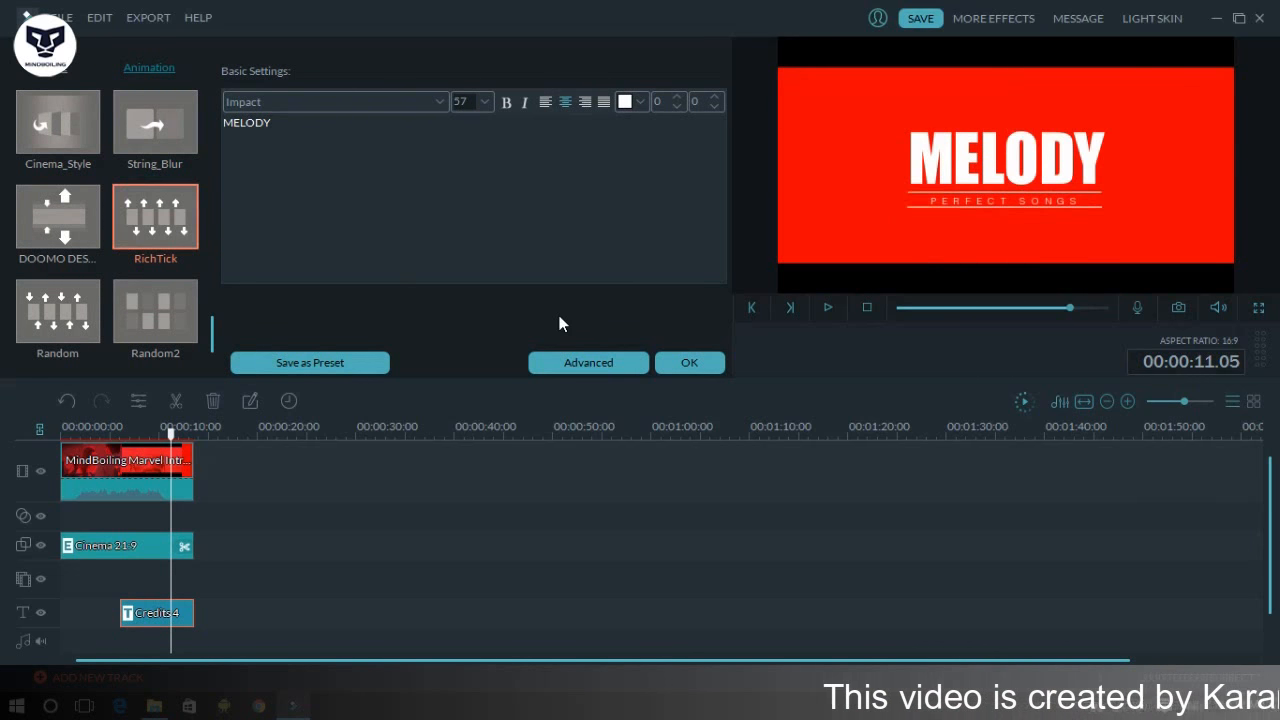
pyautogui.click(688, 363)
# Play the intro from about 6.5 seconds and switch the title clip's animation to Random2
pyautogui.click(125, 434)
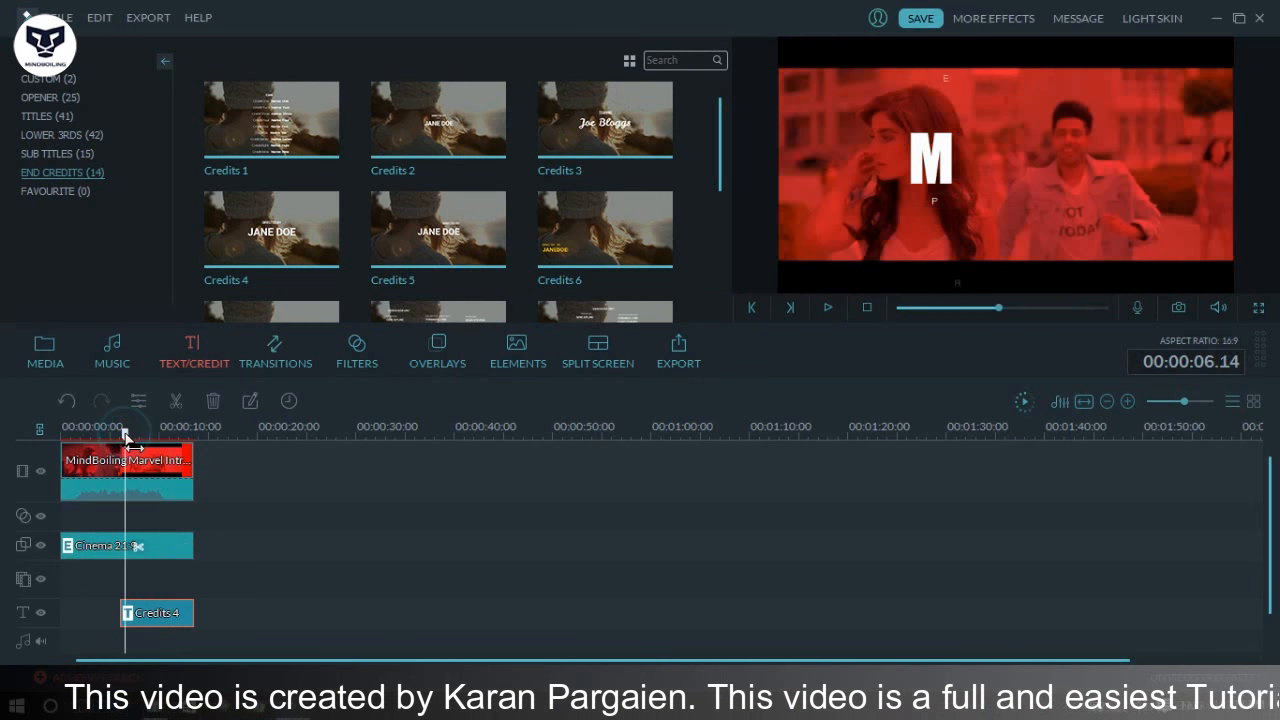
pyautogui.press('space')
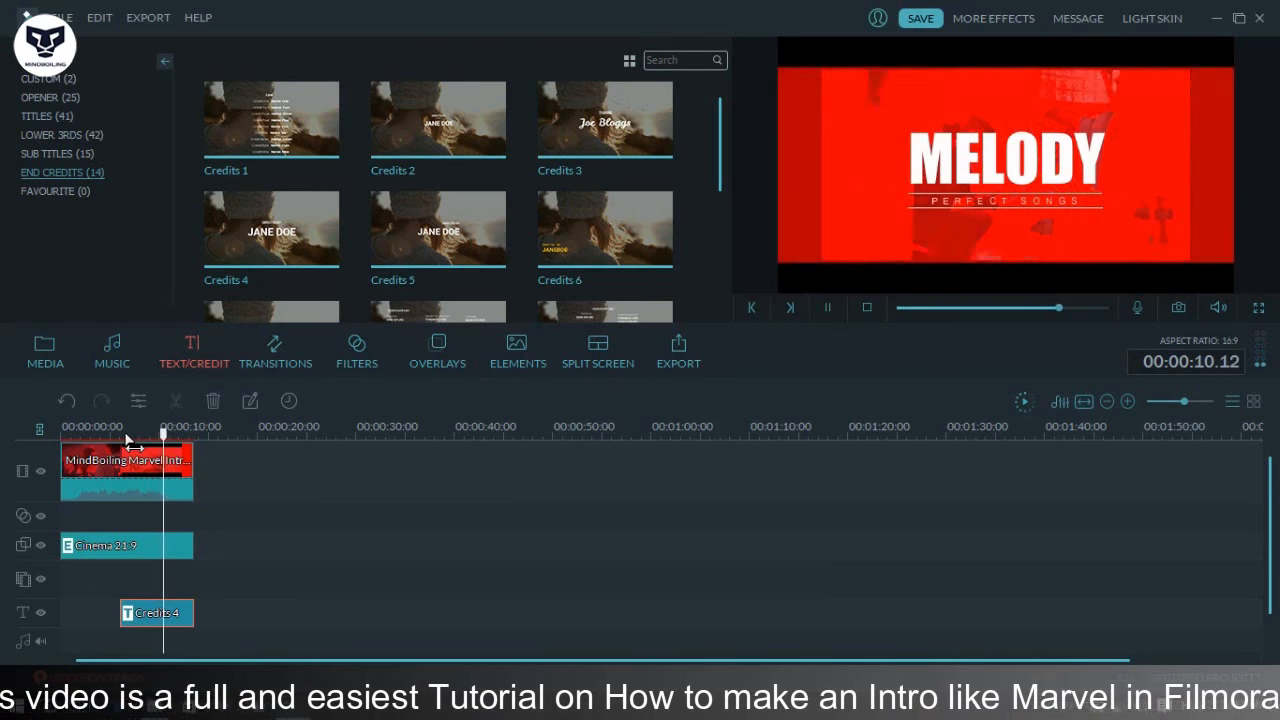
pyautogui.press('space')
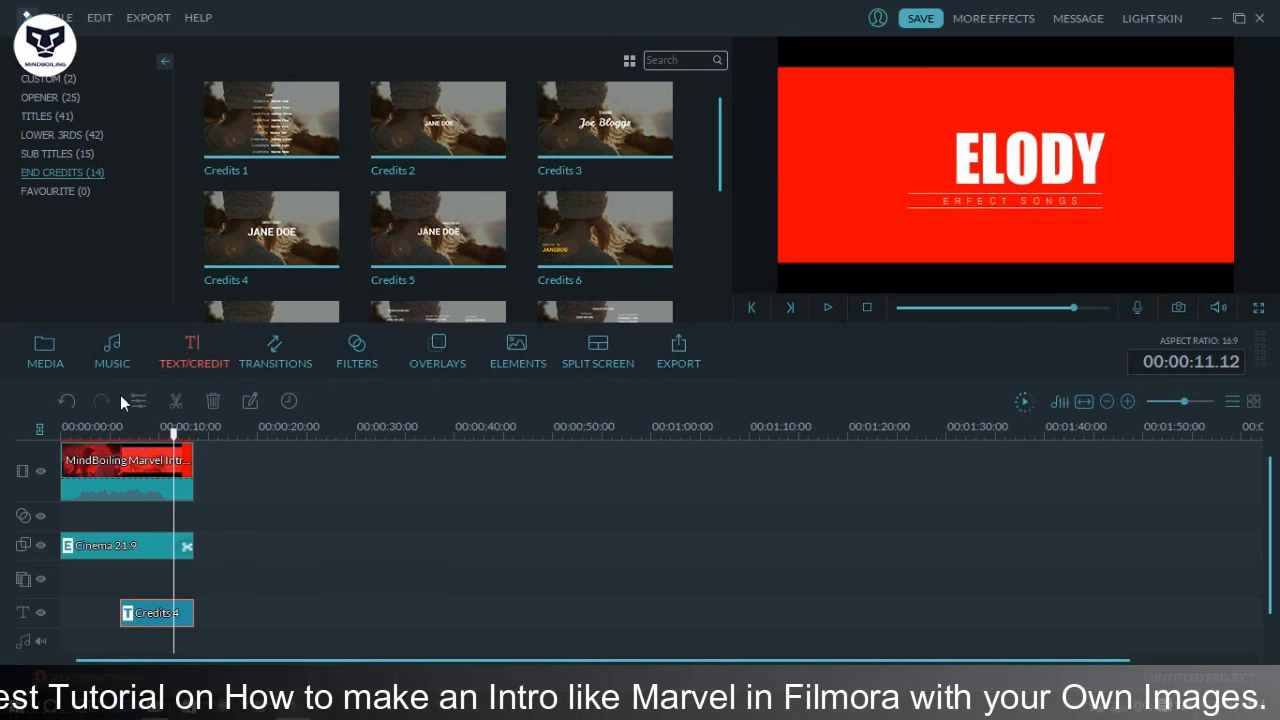
pyautogui.doubleClick(158, 609)
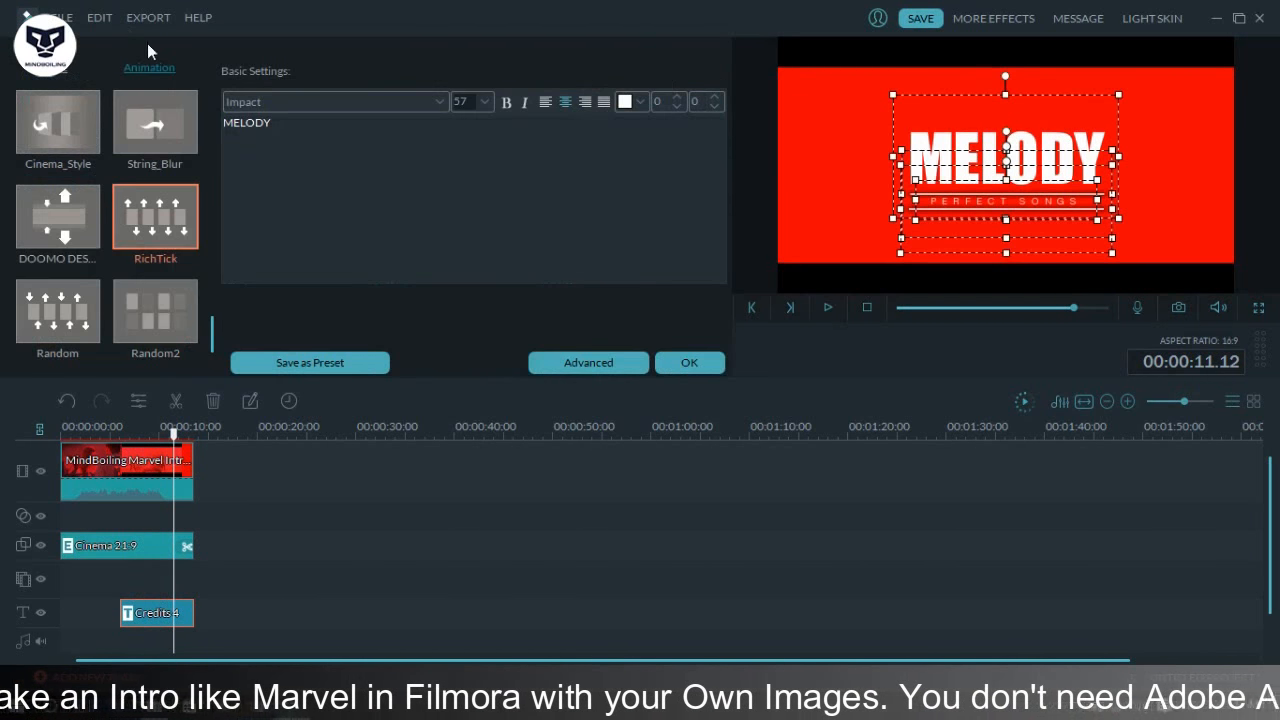
pyautogui.click(168, 305)
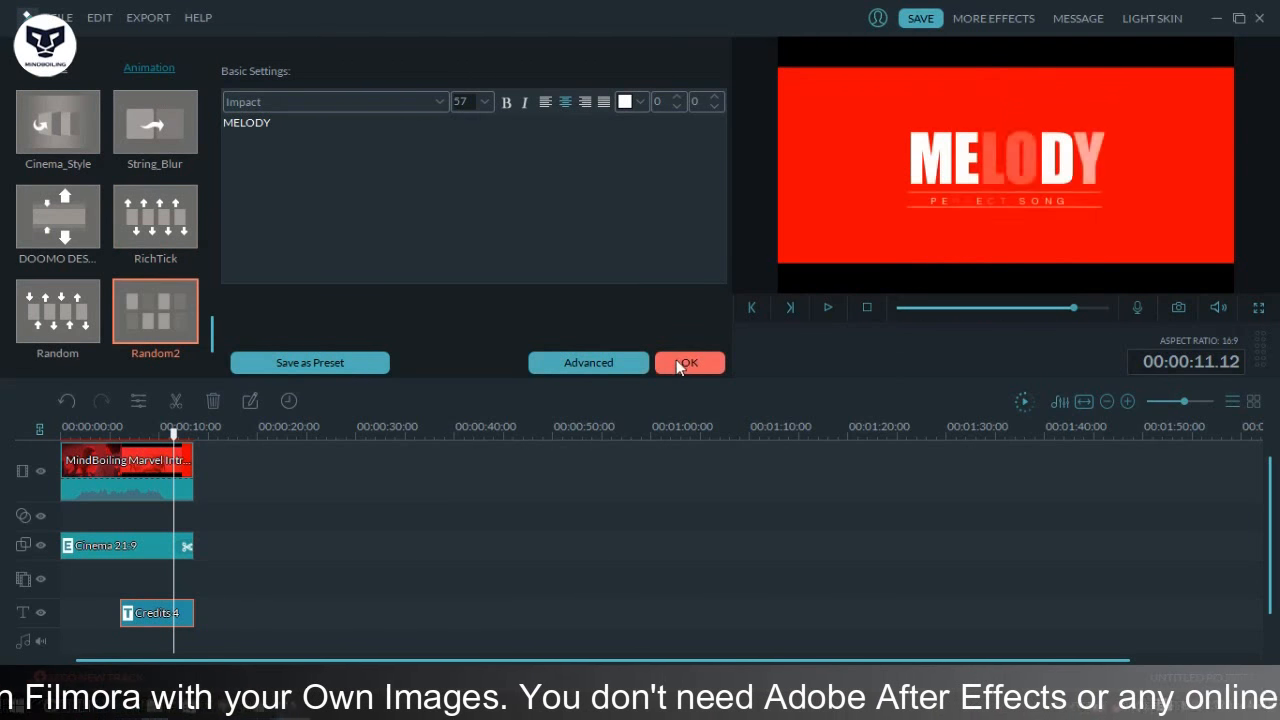
pyautogui.click(685, 362)
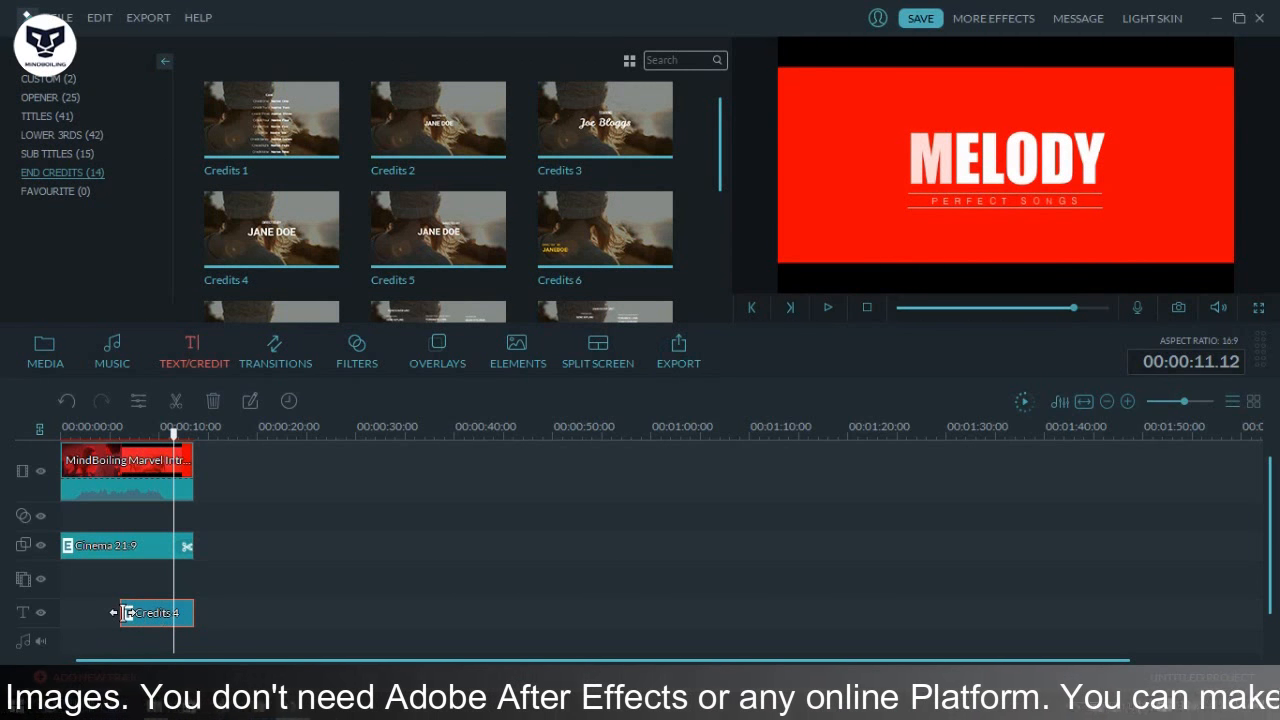
# Trim the title clip's start to about 7.5 seconds on the timeline and play the result
pyautogui.moveTo(125, 612); pyautogui.dragTo(136, 612)
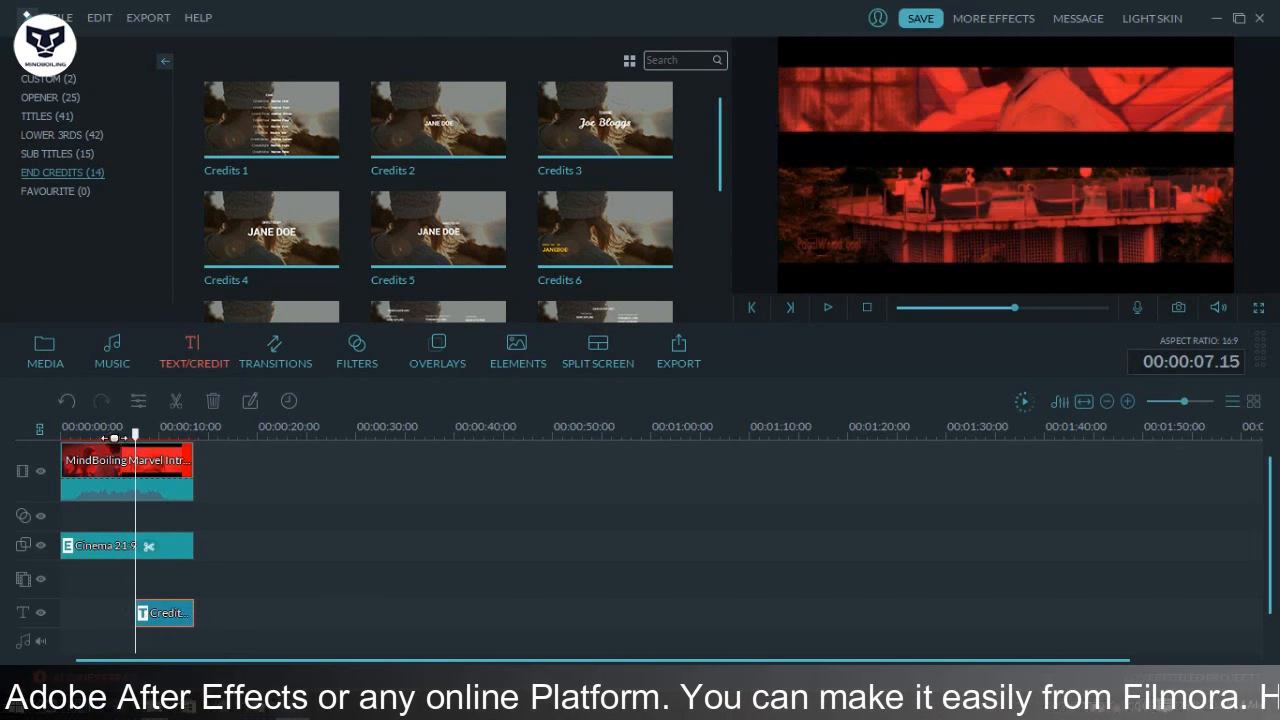
pyautogui.press('space')
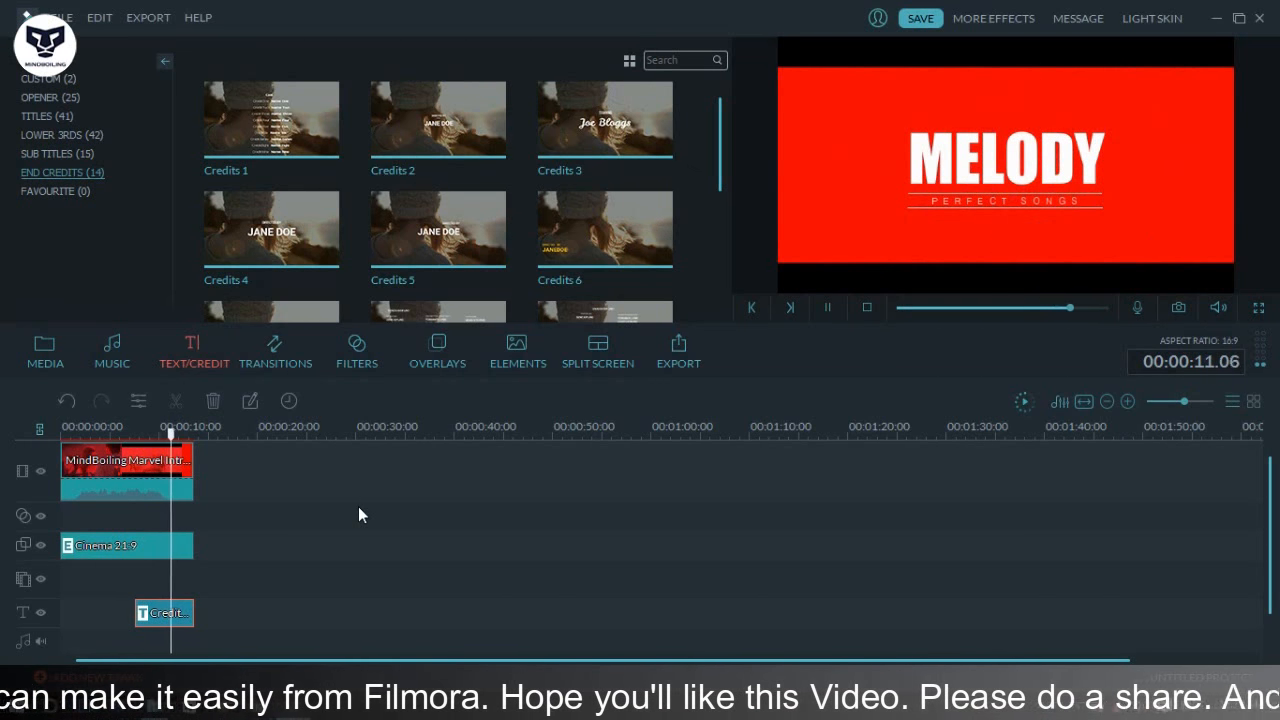
pyautogui.press('space')
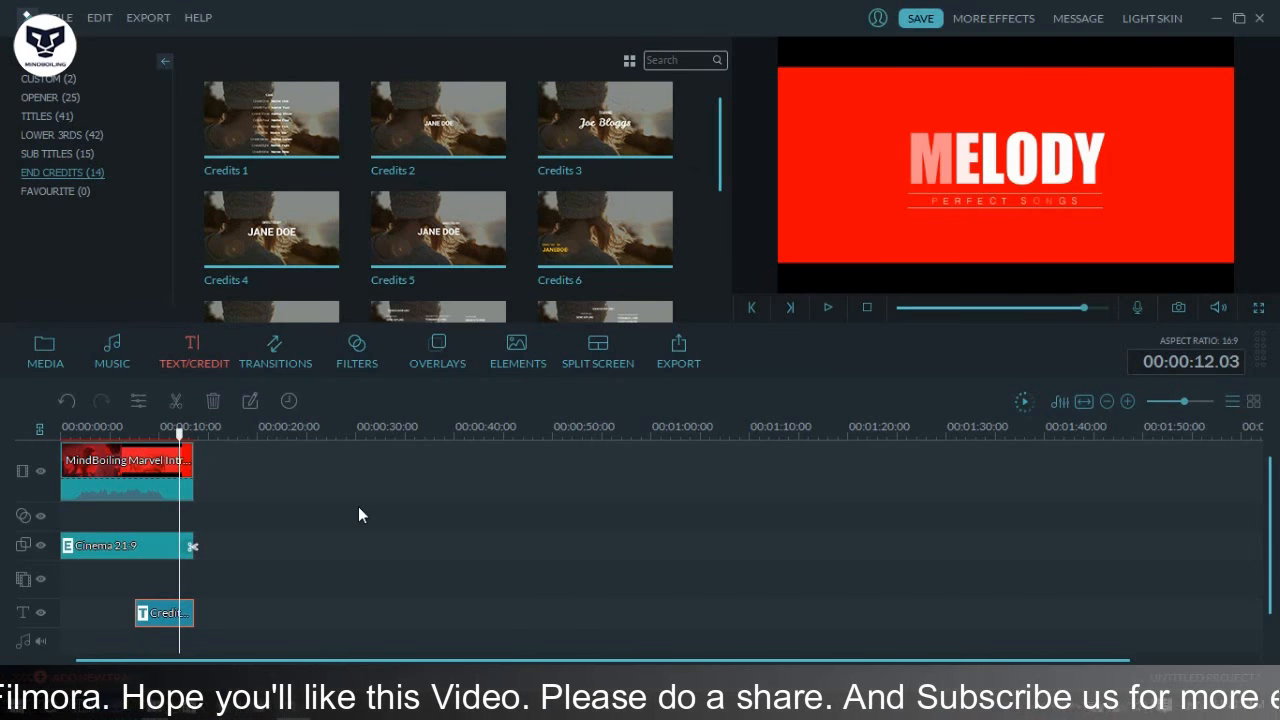
pyautogui.press('space')
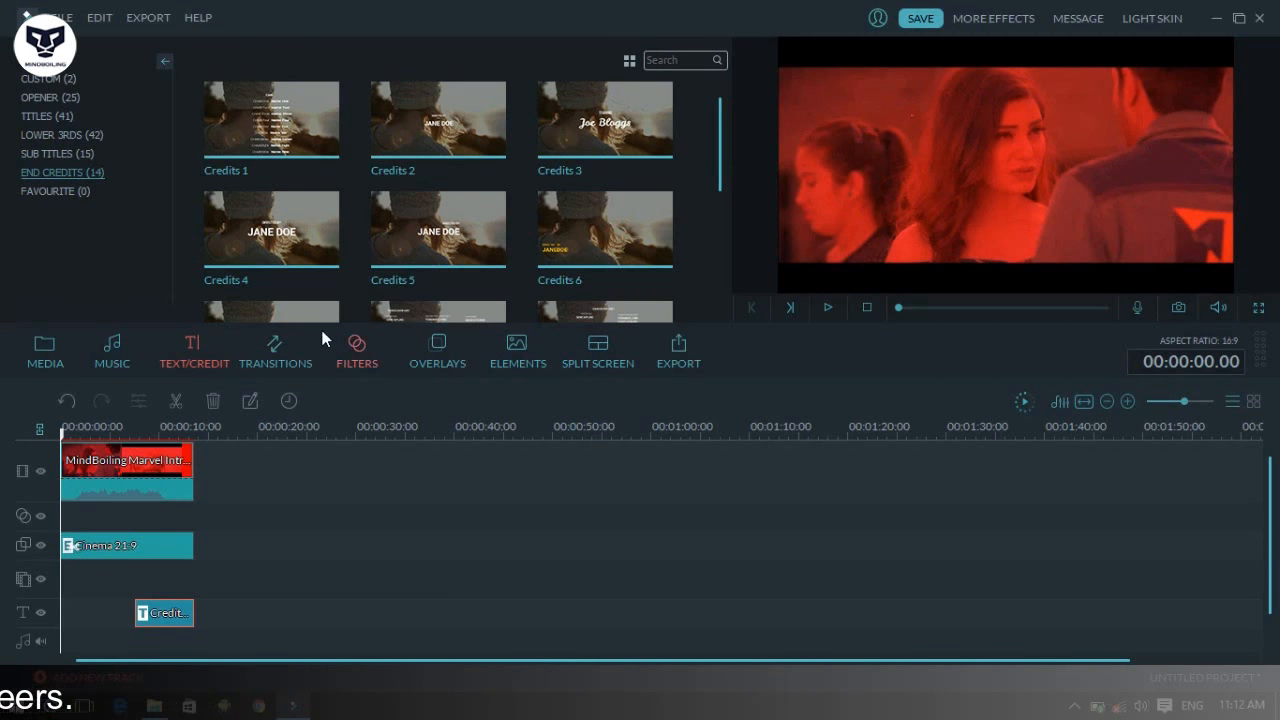
# Search the filters for "vi", add VignetteRadius from the video's start, extend it to the video's full length and play the intro
pyautogui.click(346, 364)
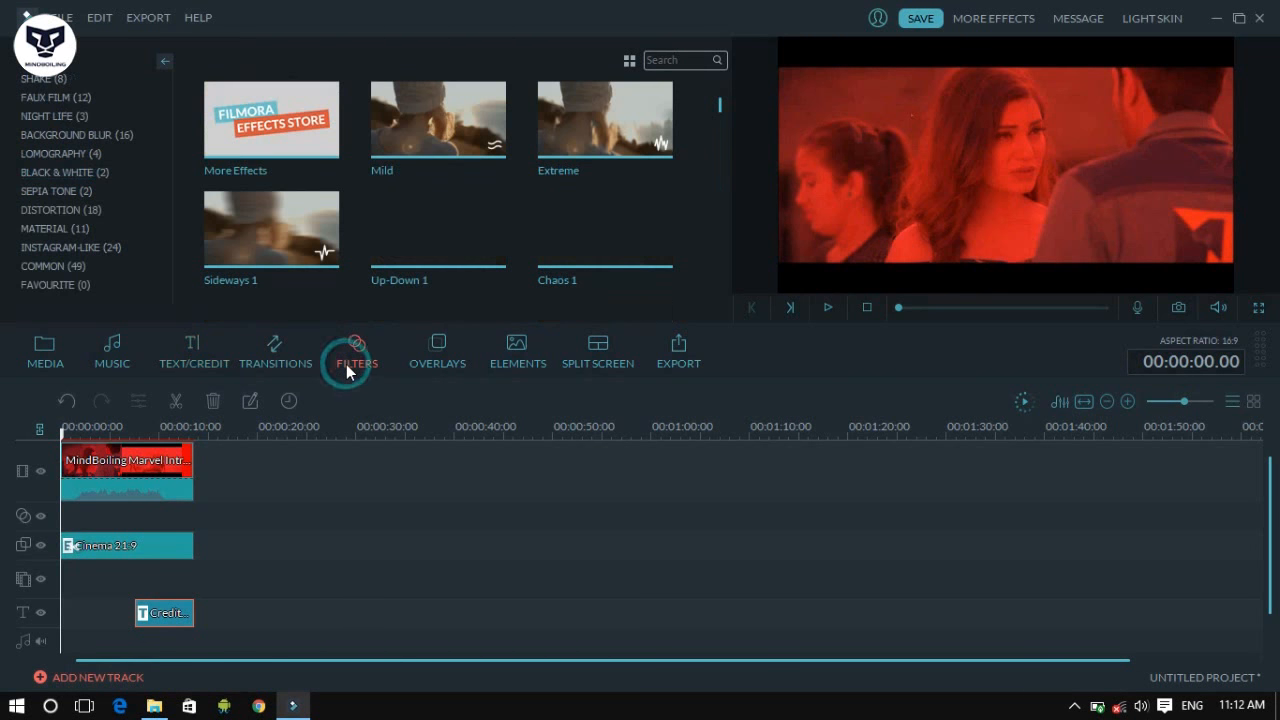
pyautogui.click(676, 59)
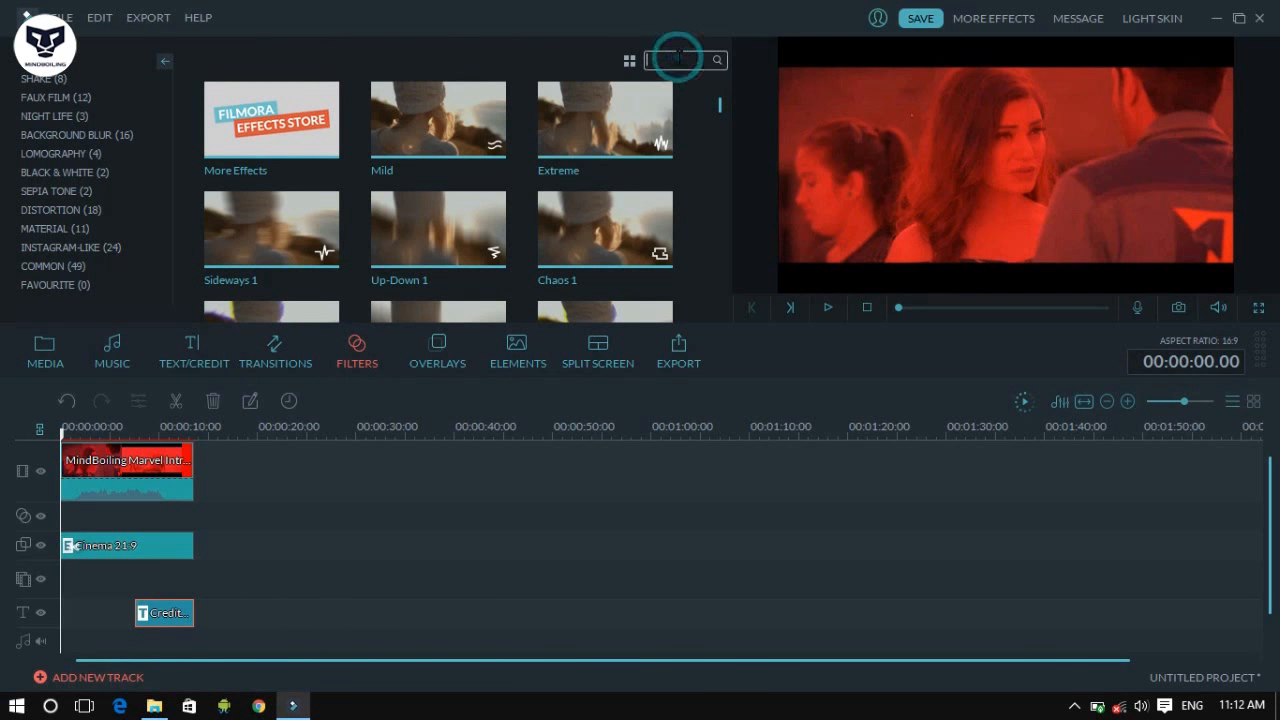
pyautogui.write('vi')
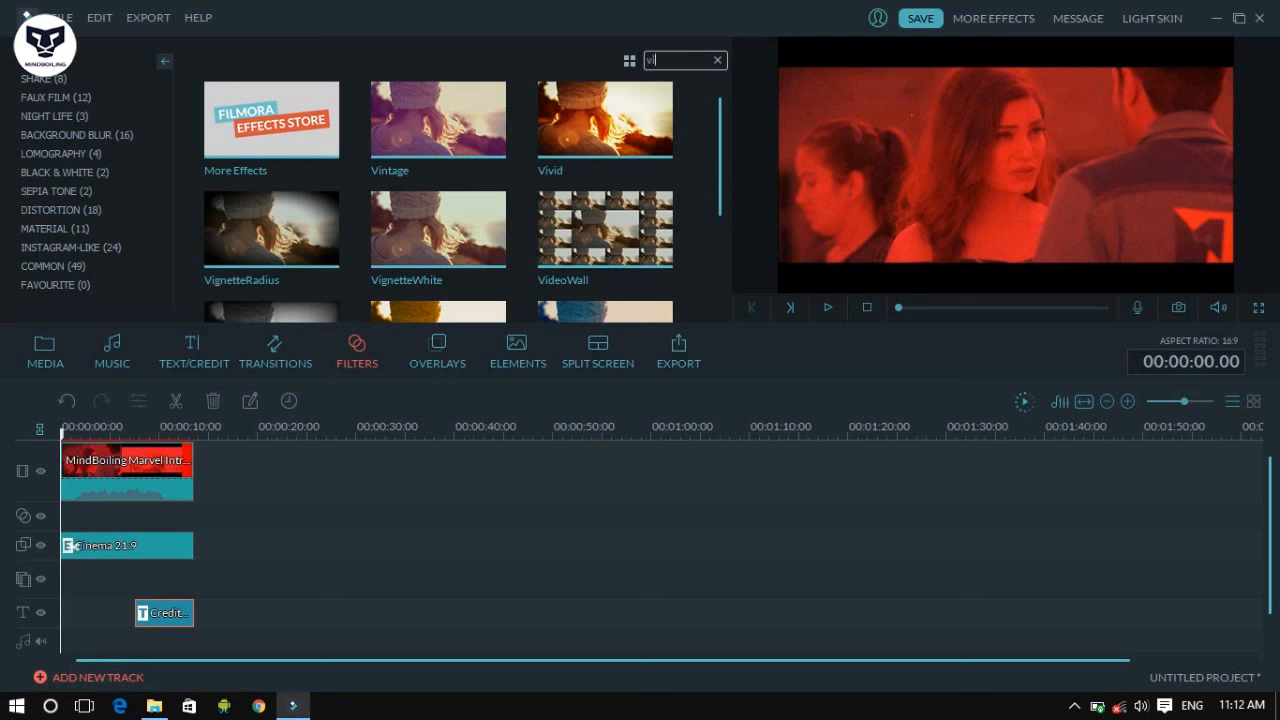
pyautogui.moveTo(266, 240)
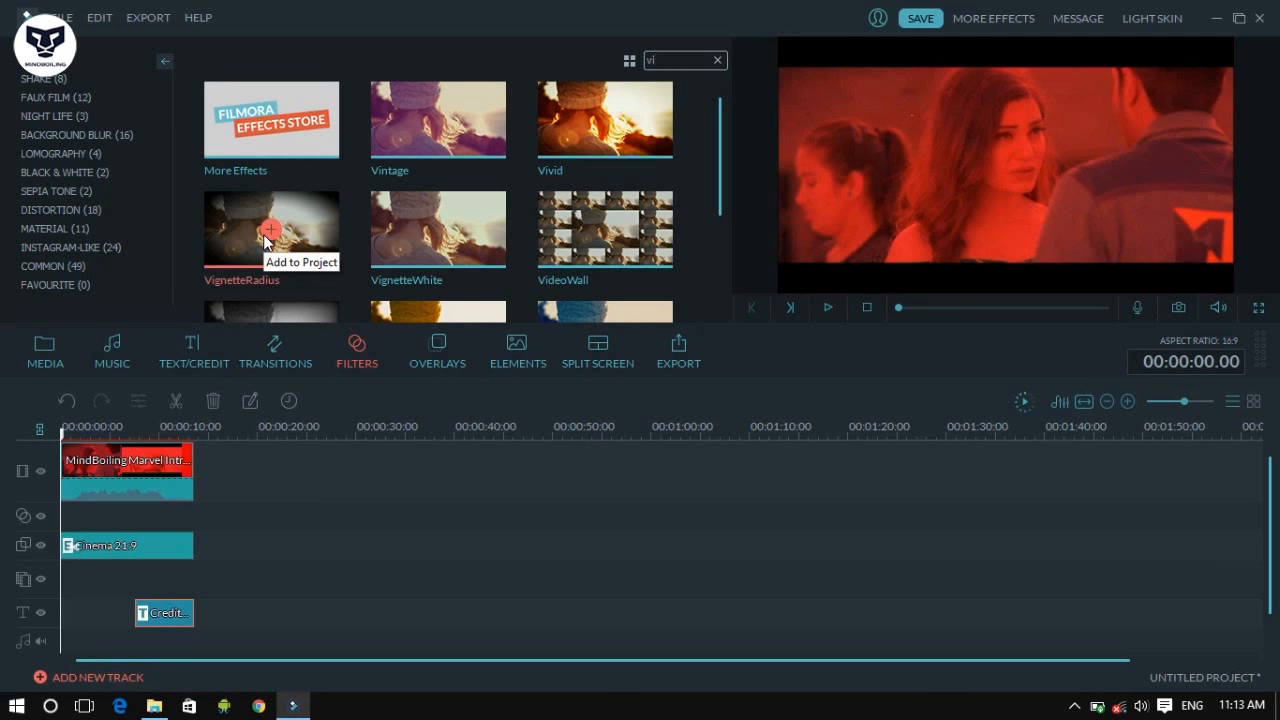
pyautogui.click(268, 234)
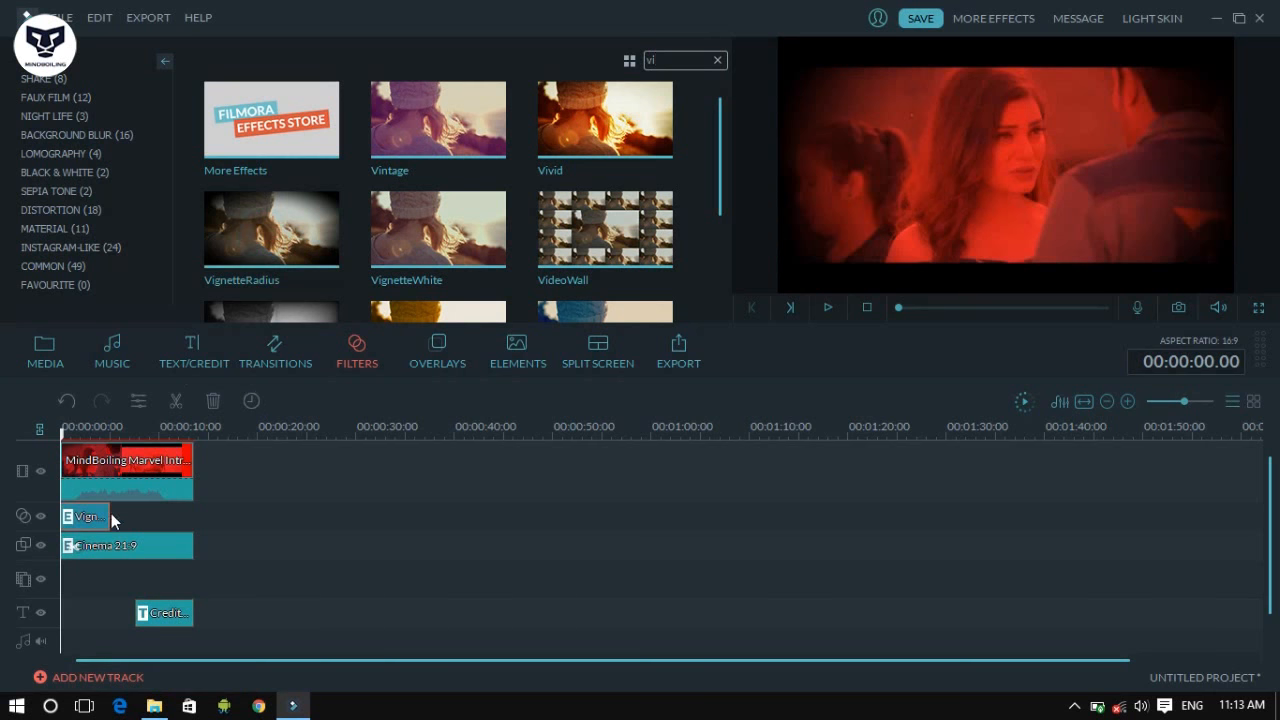
pyautogui.moveTo(110, 520); pyautogui.dragTo(20, 516)
pyautogui.press('space')
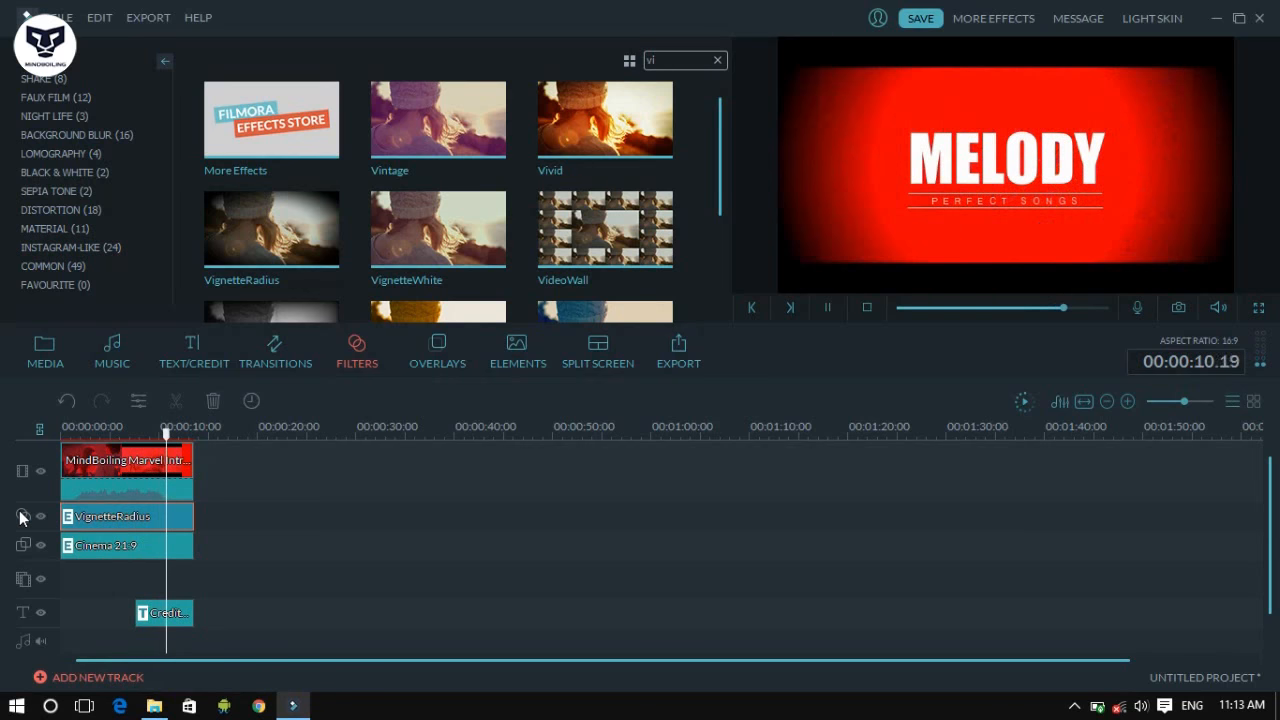
pyautogui.press('space')
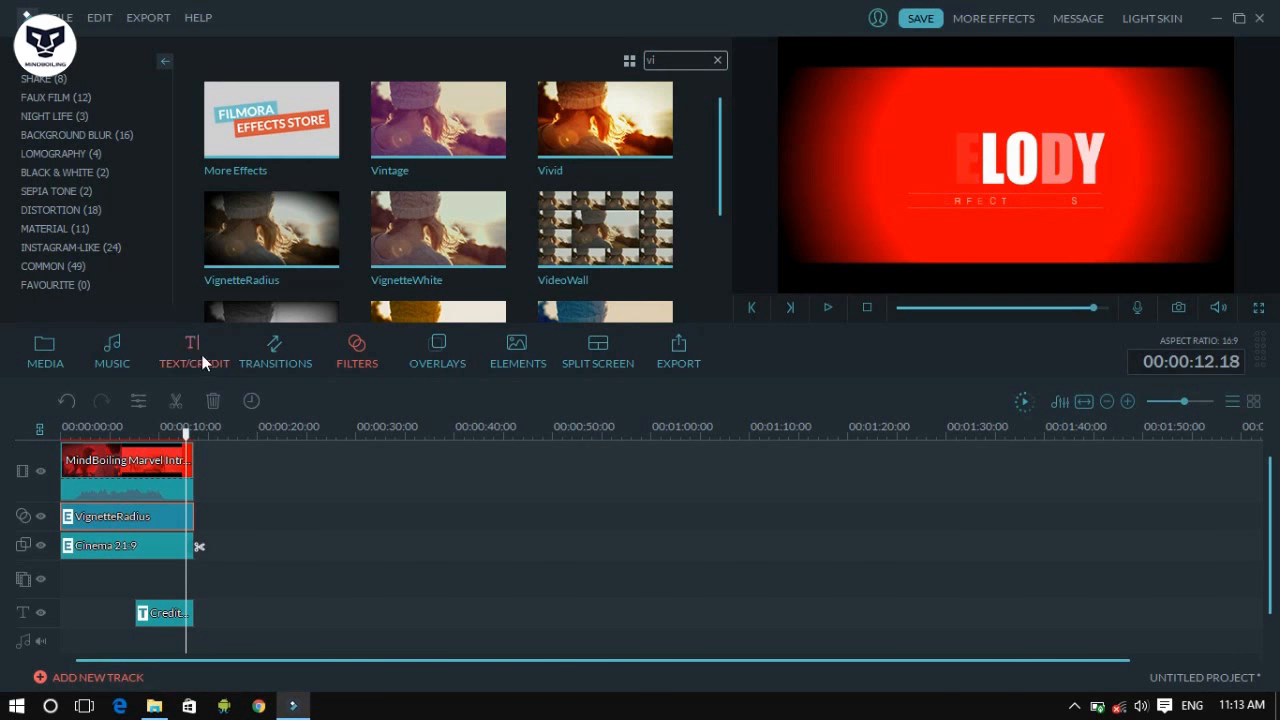
# Search the transitions for "fade", apply Fade at both the start and end of the video clip, and play the intro
pyautogui.click(266, 347)
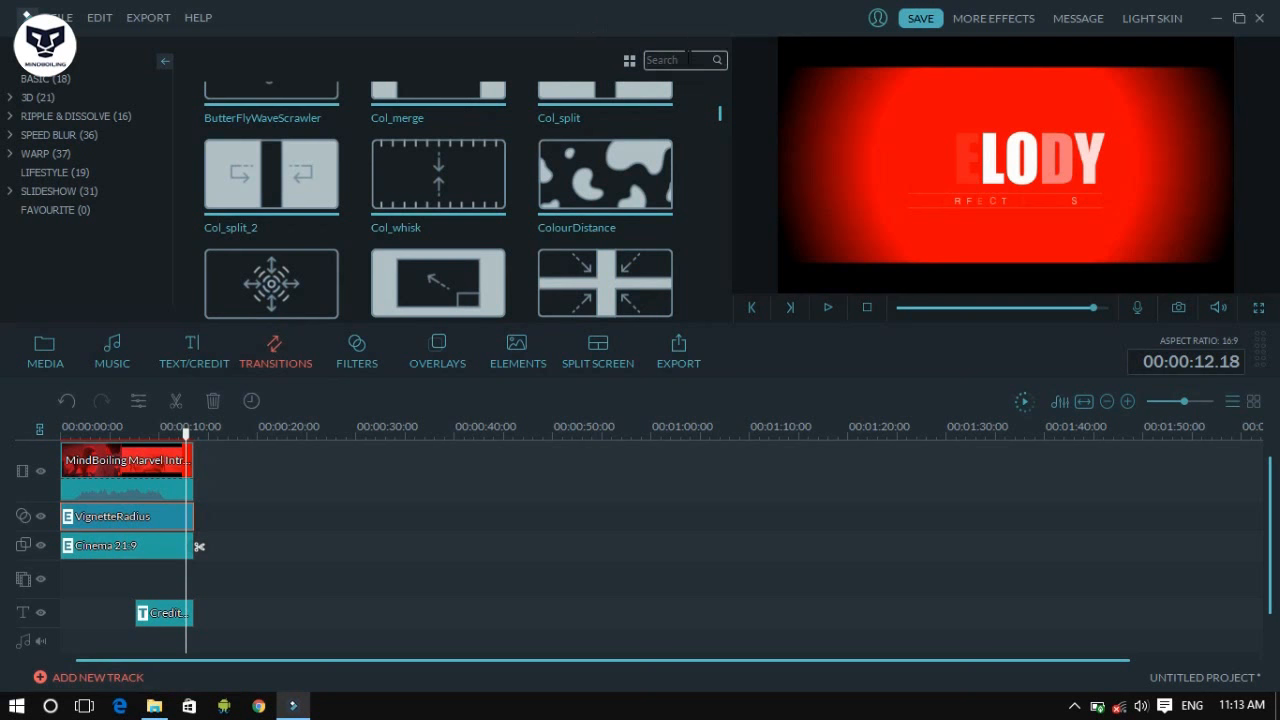
pyautogui.click(687, 58)
pyautogui.write('fade')
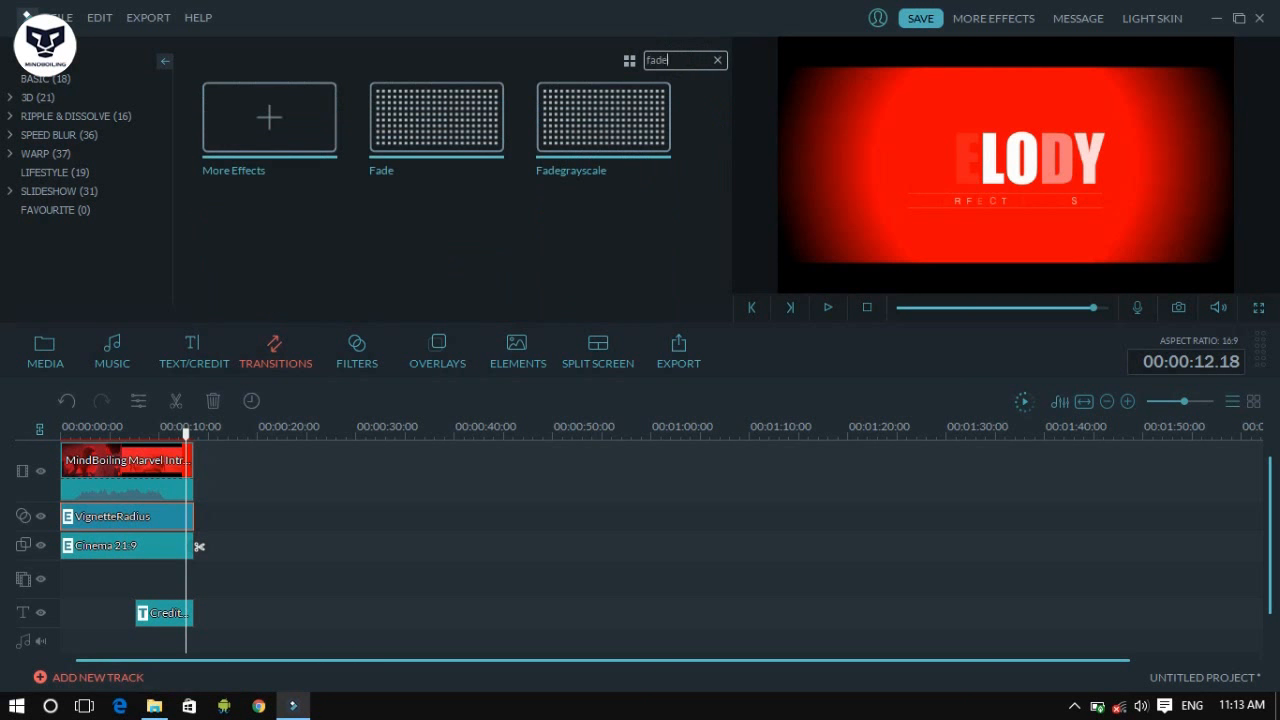
pyautogui.click(452, 117)
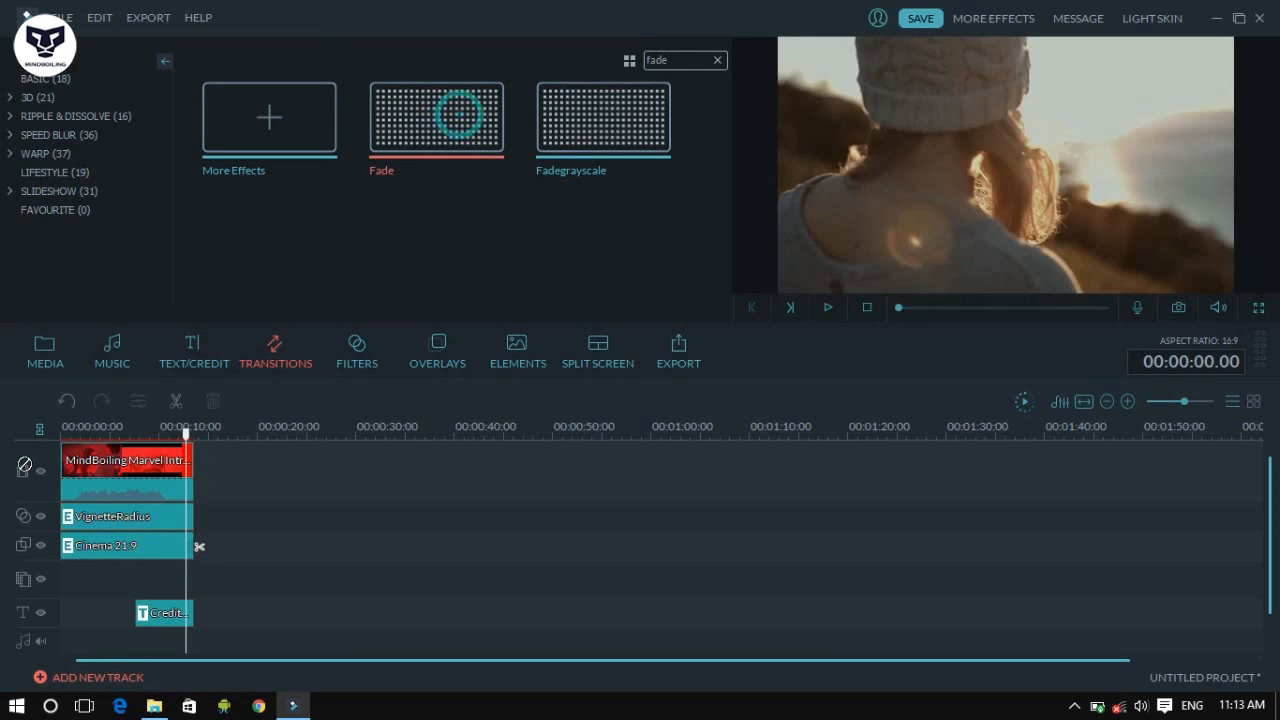
pyautogui.moveTo(459, 115); pyautogui.dragTo(81, 468)
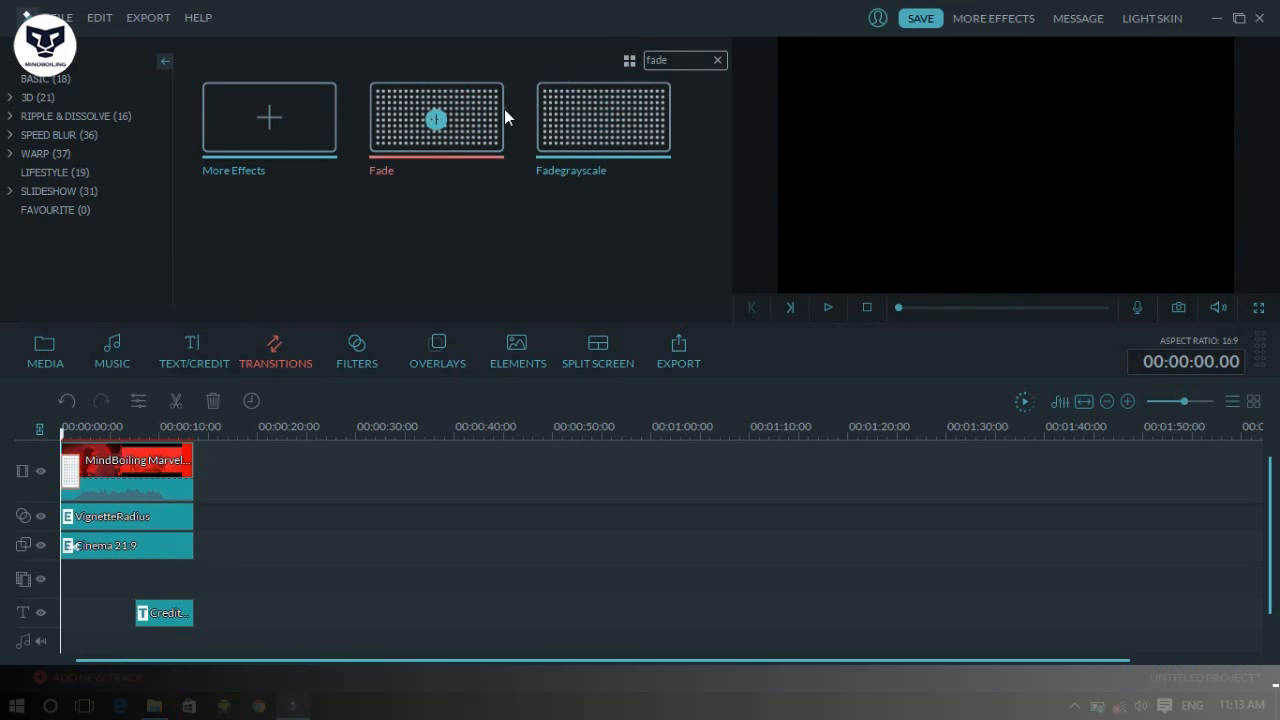
pyautogui.moveTo(504, 117); pyautogui.dragTo(184, 468)
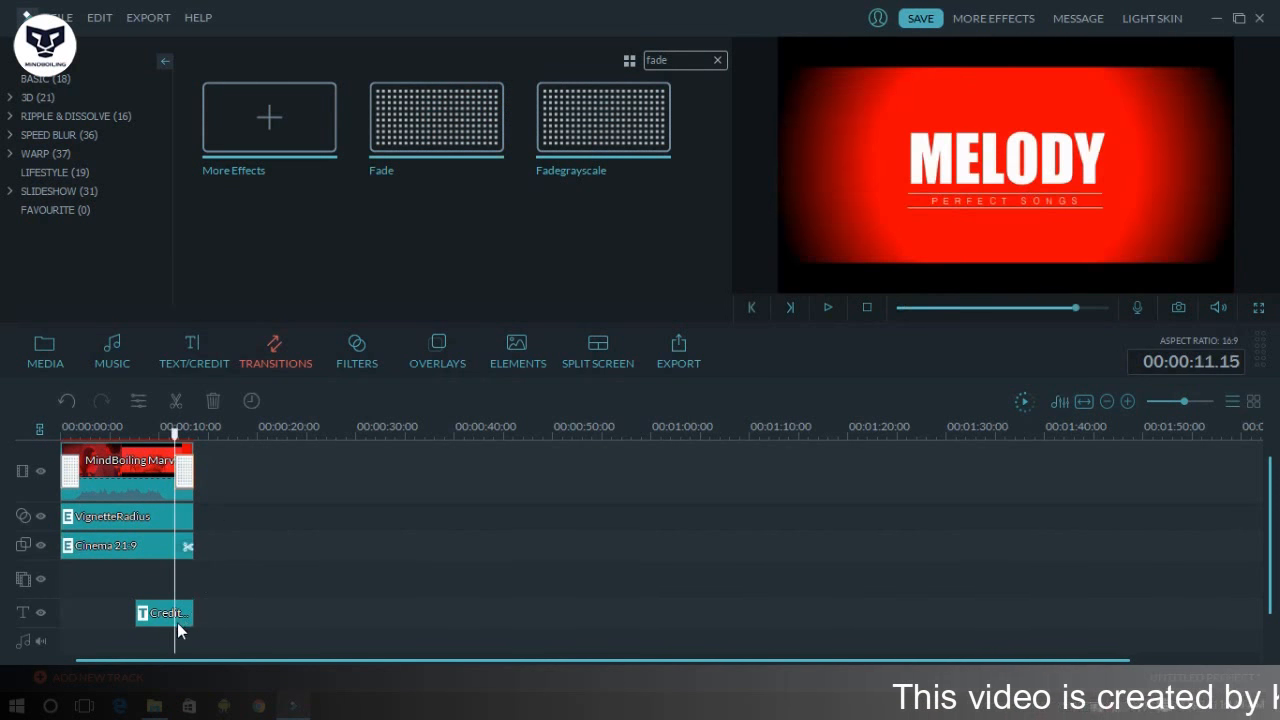
pyautogui.press('space')
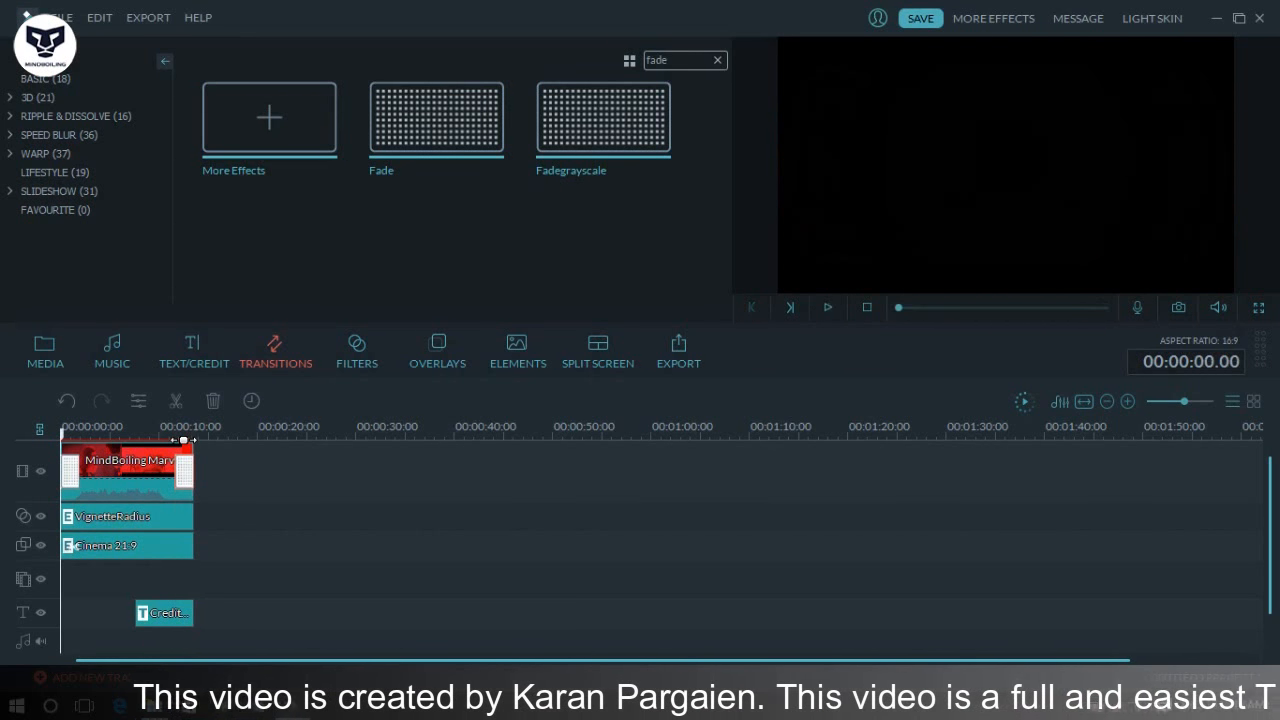
pyautogui.press('space')
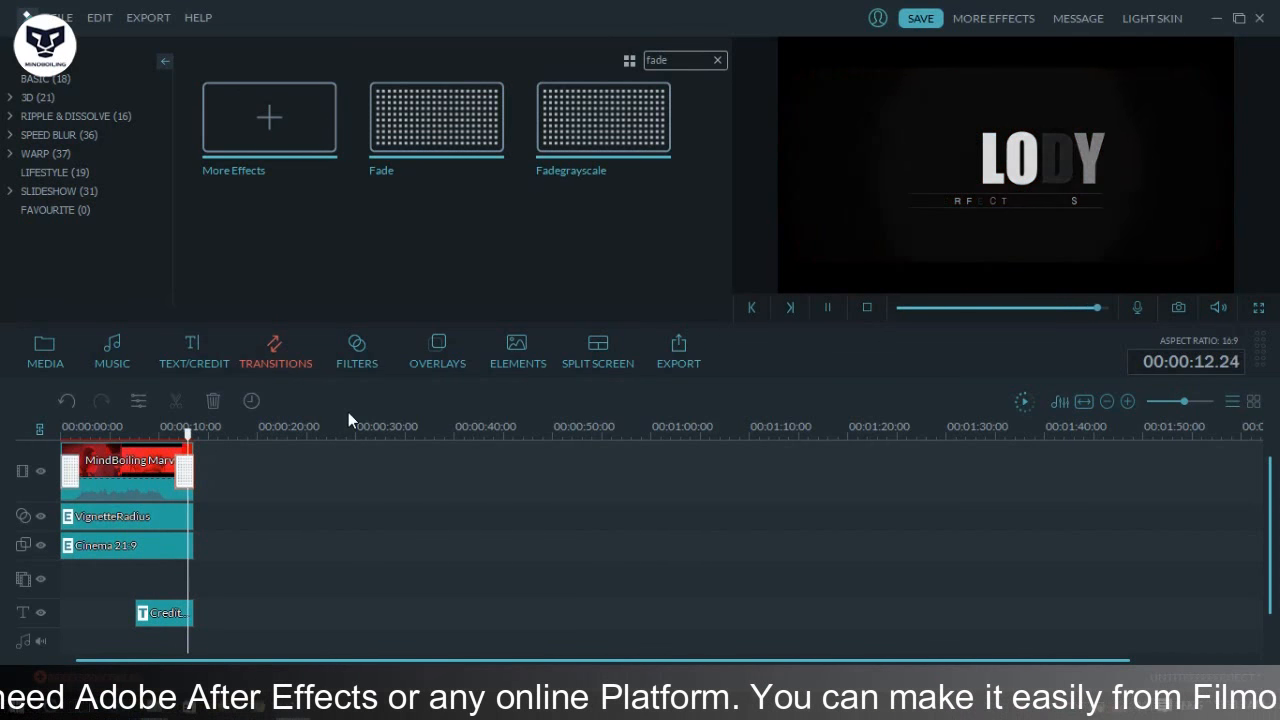
# Export the intro to the Desktop as a WMV file named MindBoiling Marvel Intro
pyautogui.click(693, 366)
pyautogui.click(633, 395)
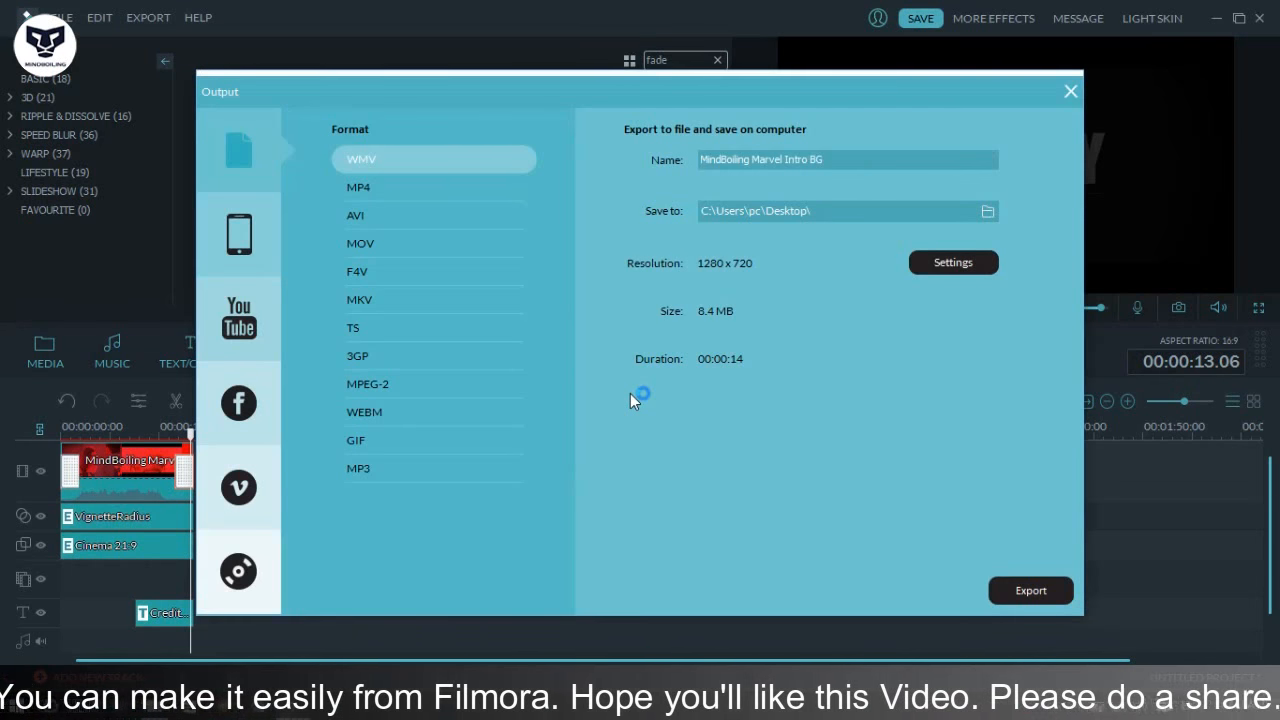
pyautogui.click(826, 160)
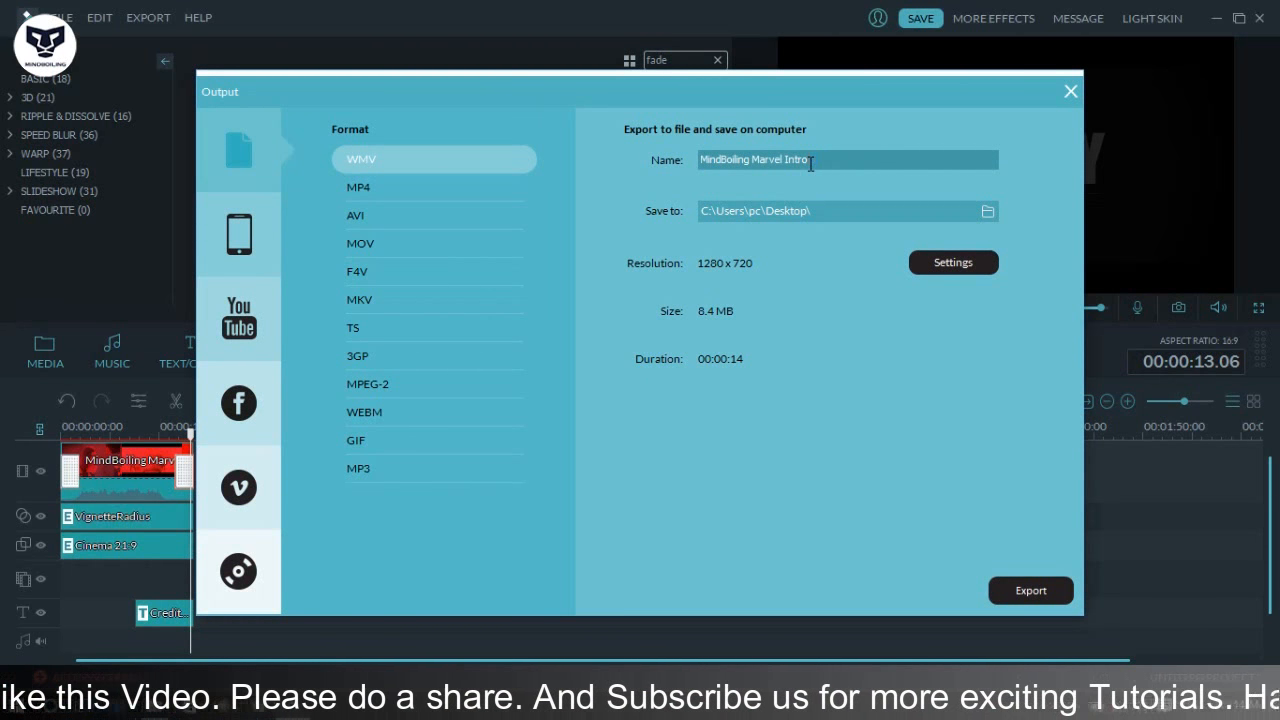
pyautogui.click(1010, 590)
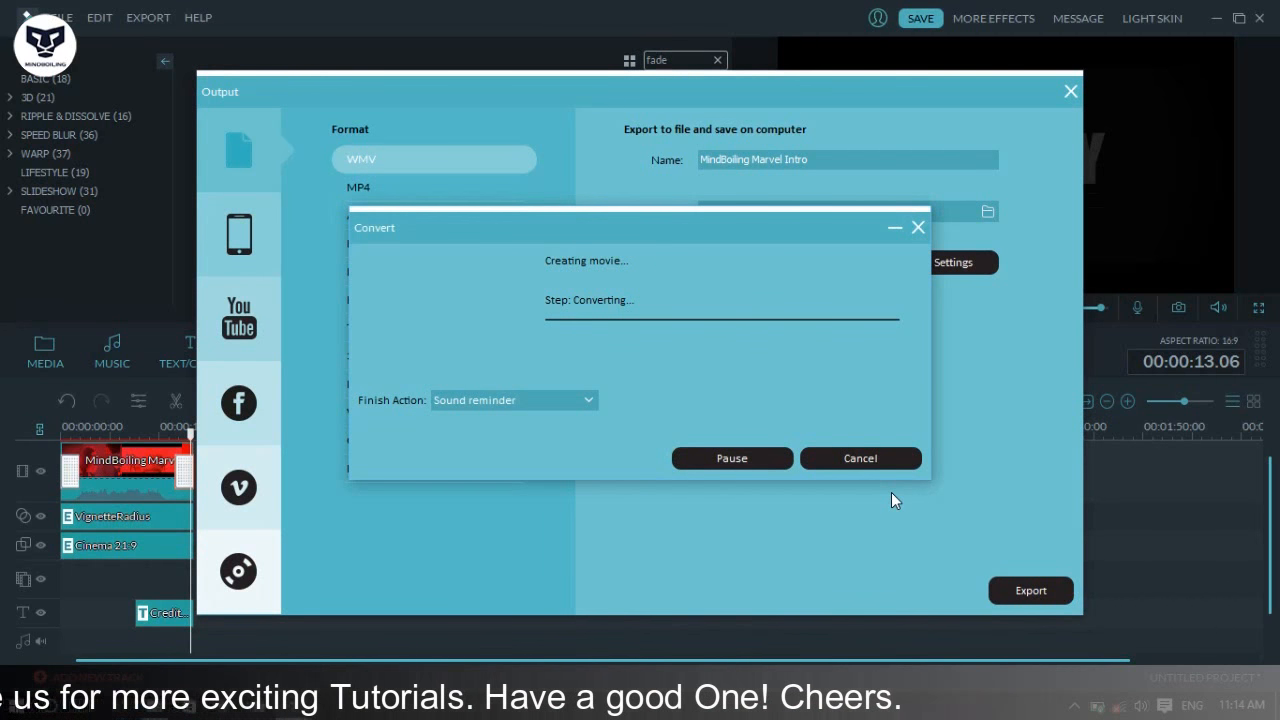